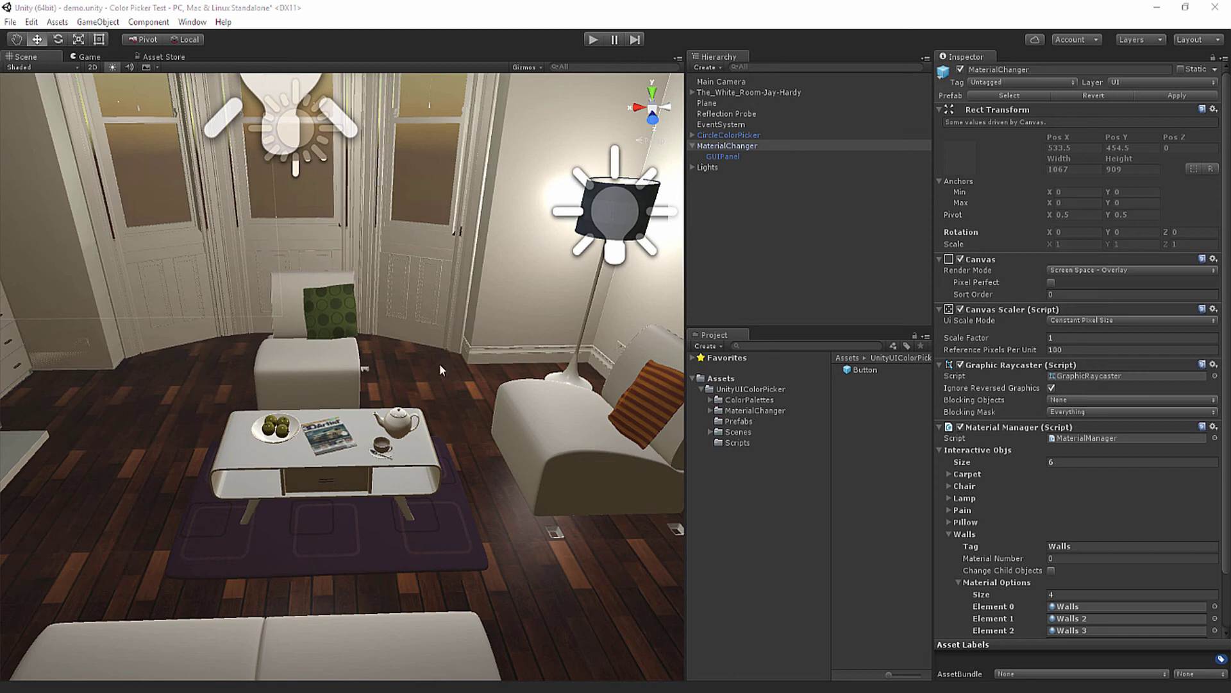
- Fold away the Walls entry and the Interactive Objs list in the Material Manager
{"action": "scroll", "coordinate": [537, 293], "scroll_direction": "down", "scroll_amount": 3}
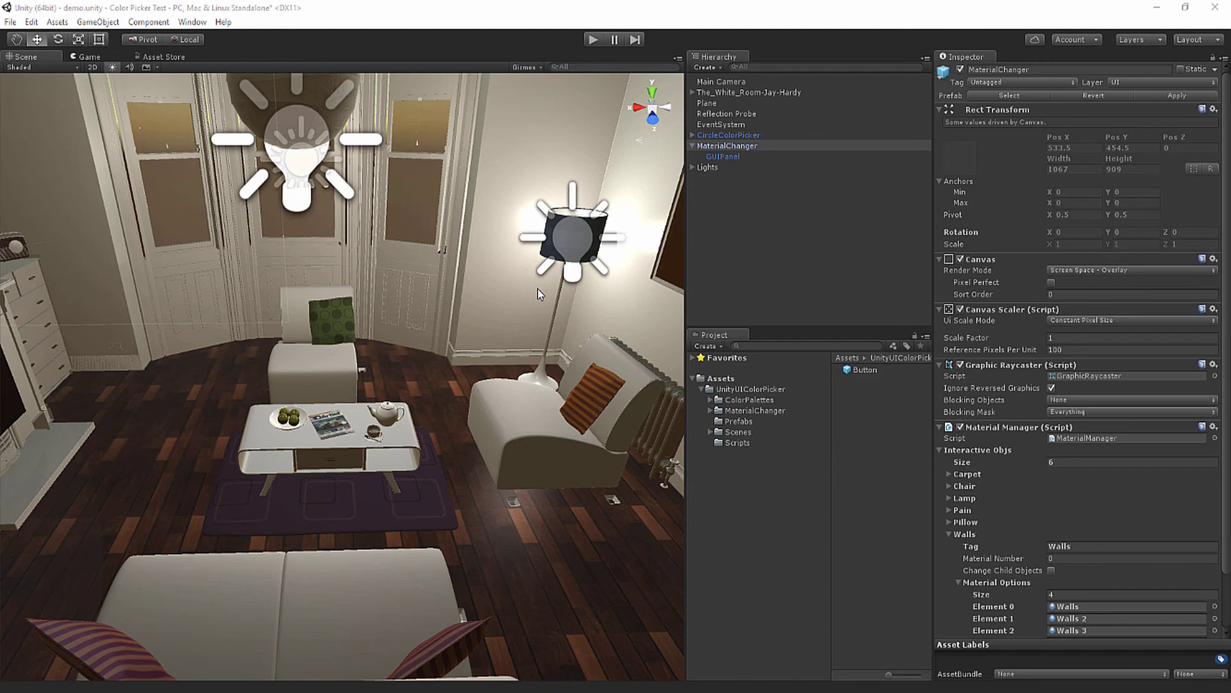
{"action": "scroll", "coordinate": [538, 289], "scroll_direction": "up", "scroll_amount": 2}
{"action": "scroll", "coordinate": [533, 295], "scroll_direction": "down", "scroll_amount": 3}
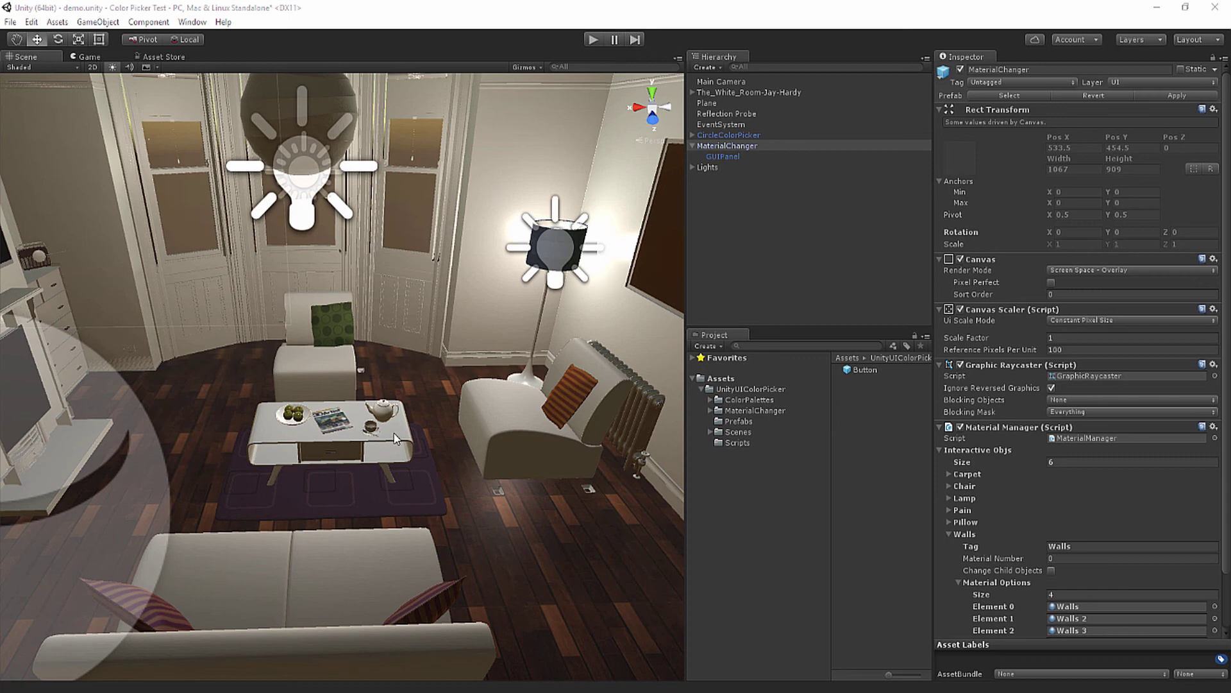
{"action": "scroll", "coordinate": [365, 356], "scroll_direction": "up", "scroll_amount": 3}
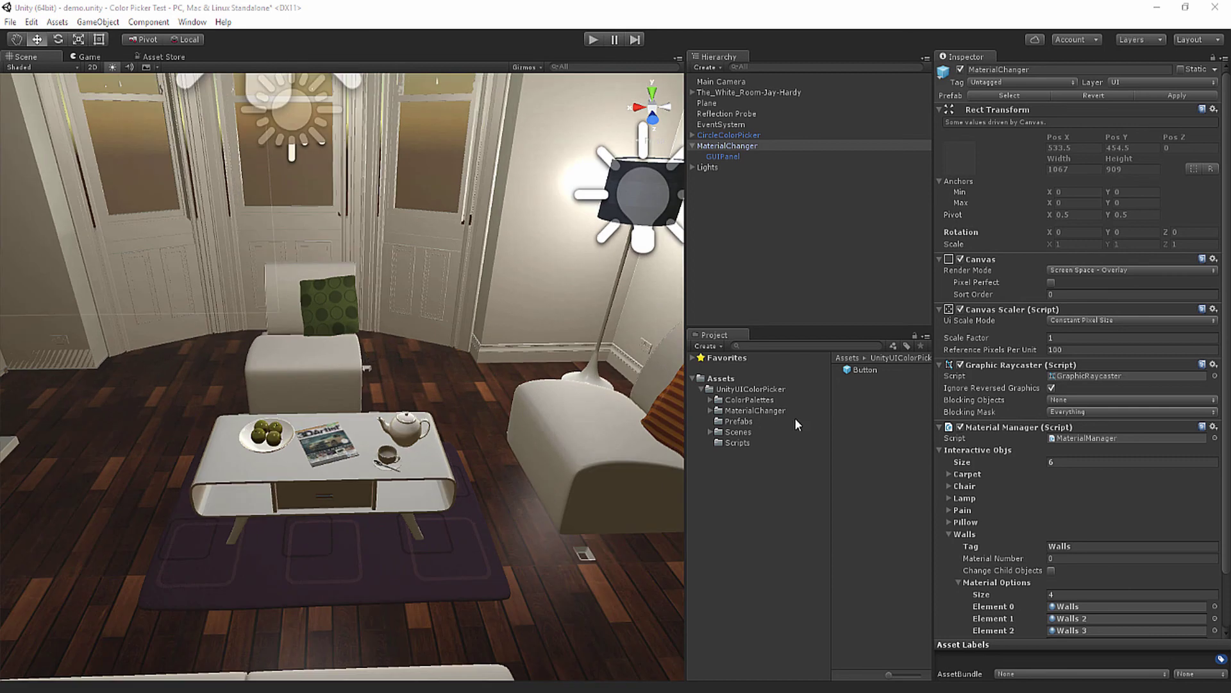
{"action": "left_click", "coordinate": [940, 448]}
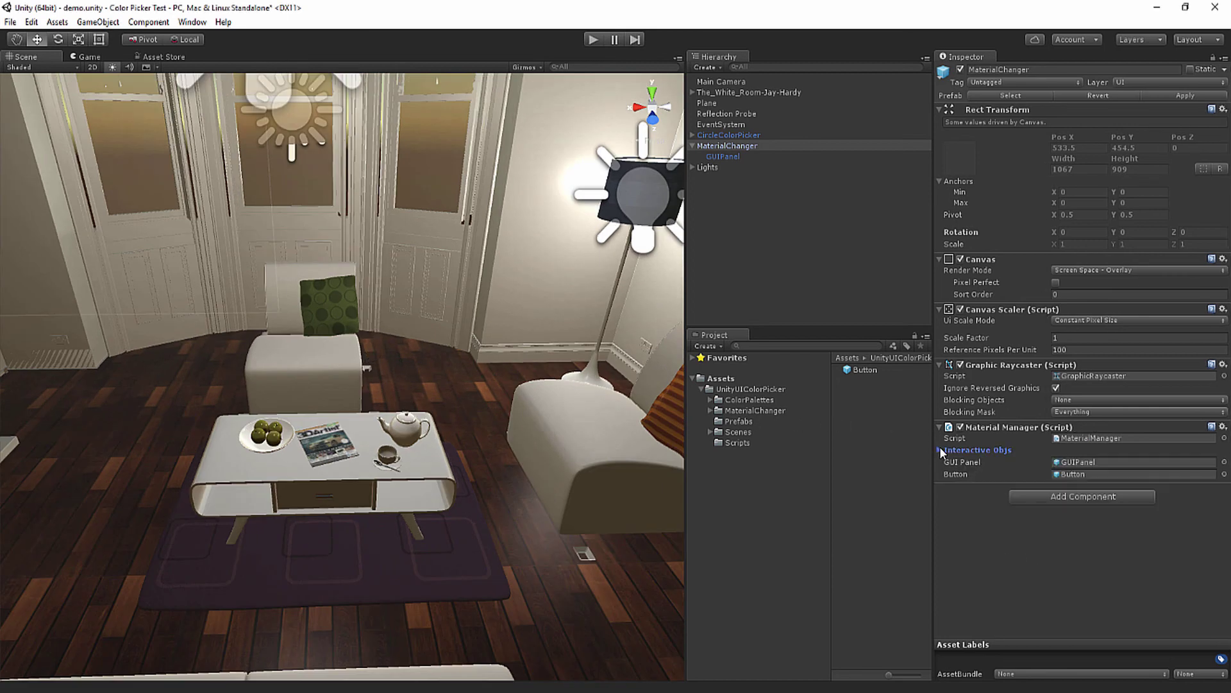
{"action": "left_click", "coordinate": [940, 448]}
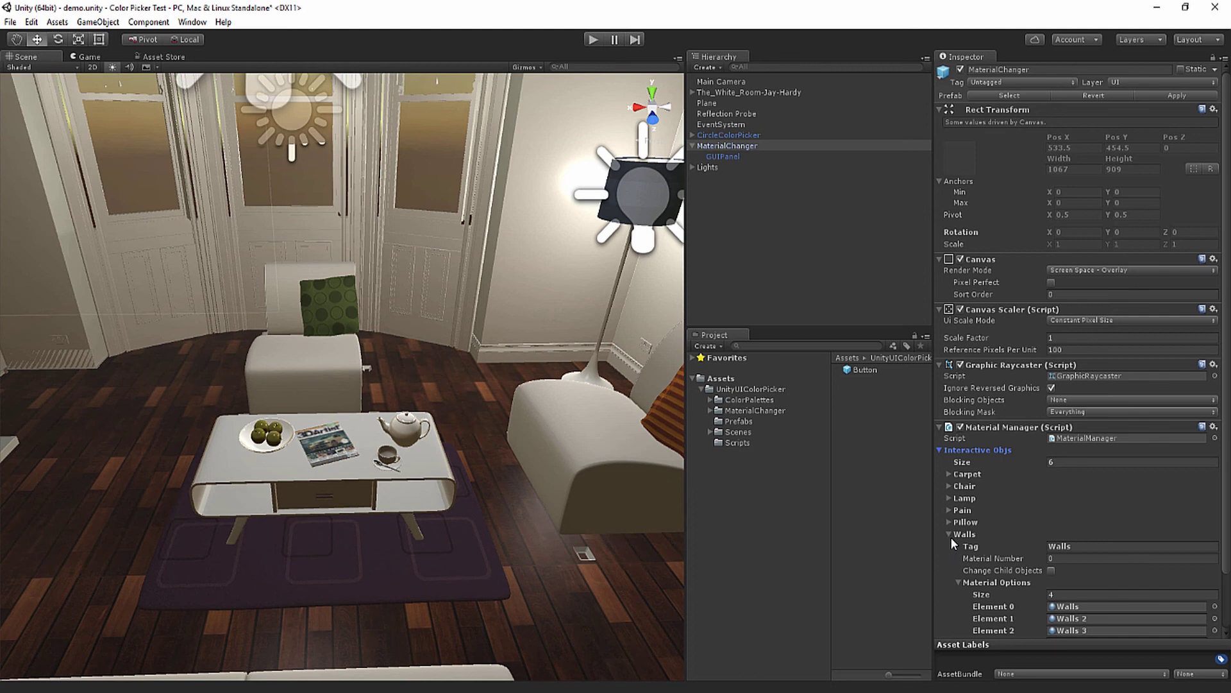
{"action": "left_click", "coordinate": [949, 536]}
{"action": "left_click", "coordinate": [941, 449]}
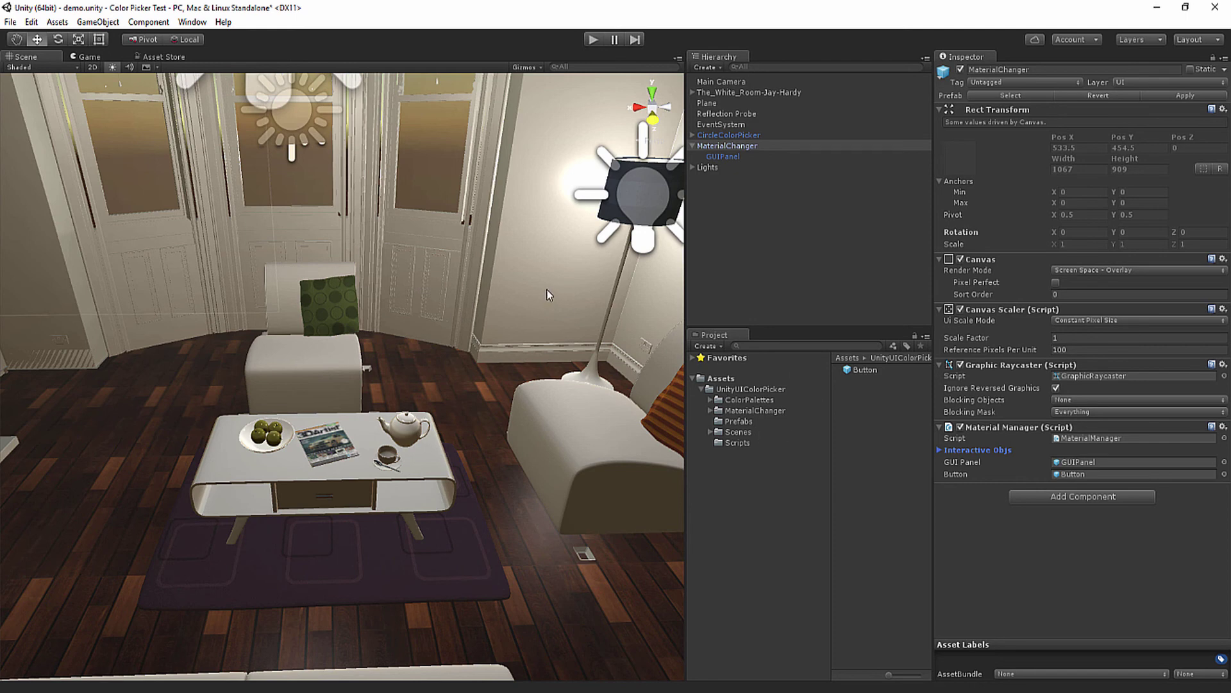
- Select each armchair cushion and striped sofa pillow to confirm their Pillow tags
{"action": "left_click", "coordinate": [668, 417]}
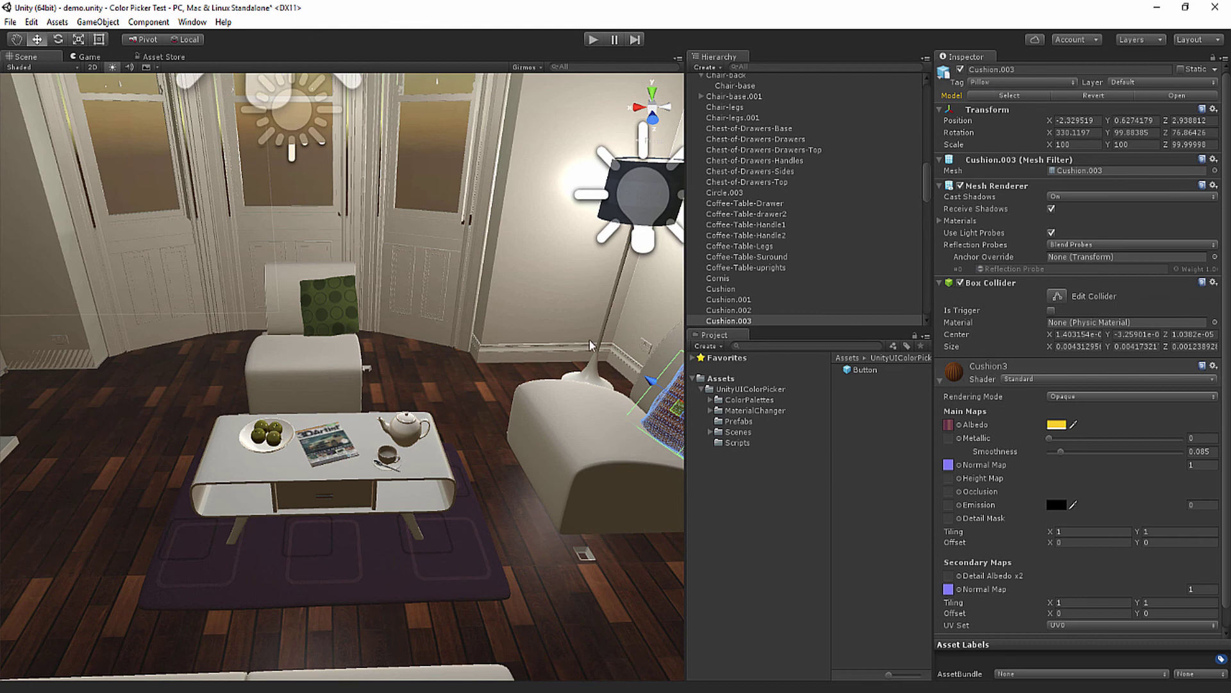
{"action": "left_click", "coordinate": [326, 298]}
{"action": "left_click", "coordinate": [673, 415]}
{"action": "left_click", "coordinate": [359, 299]}
{"action": "scroll", "coordinate": [491, 593], "scroll_direction": "down", "scroll_amount": 3}
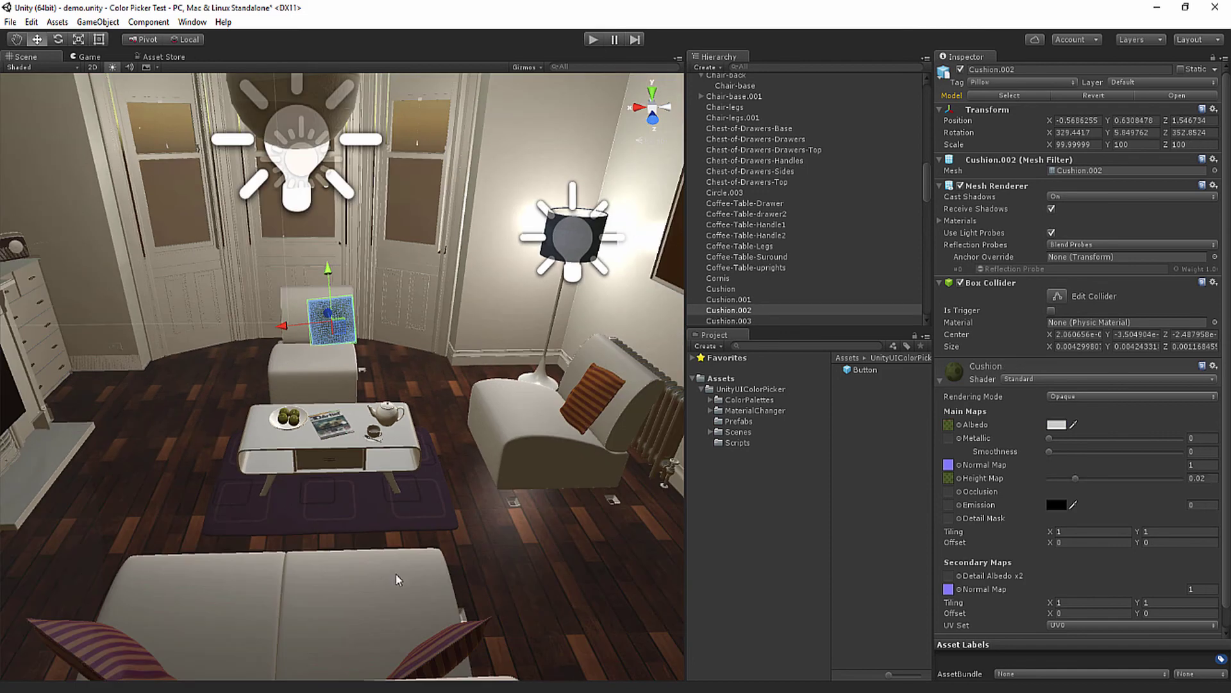
{"action": "left_click", "coordinate": [438, 651]}
{"action": "left_click", "coordinate": [114, 632]}
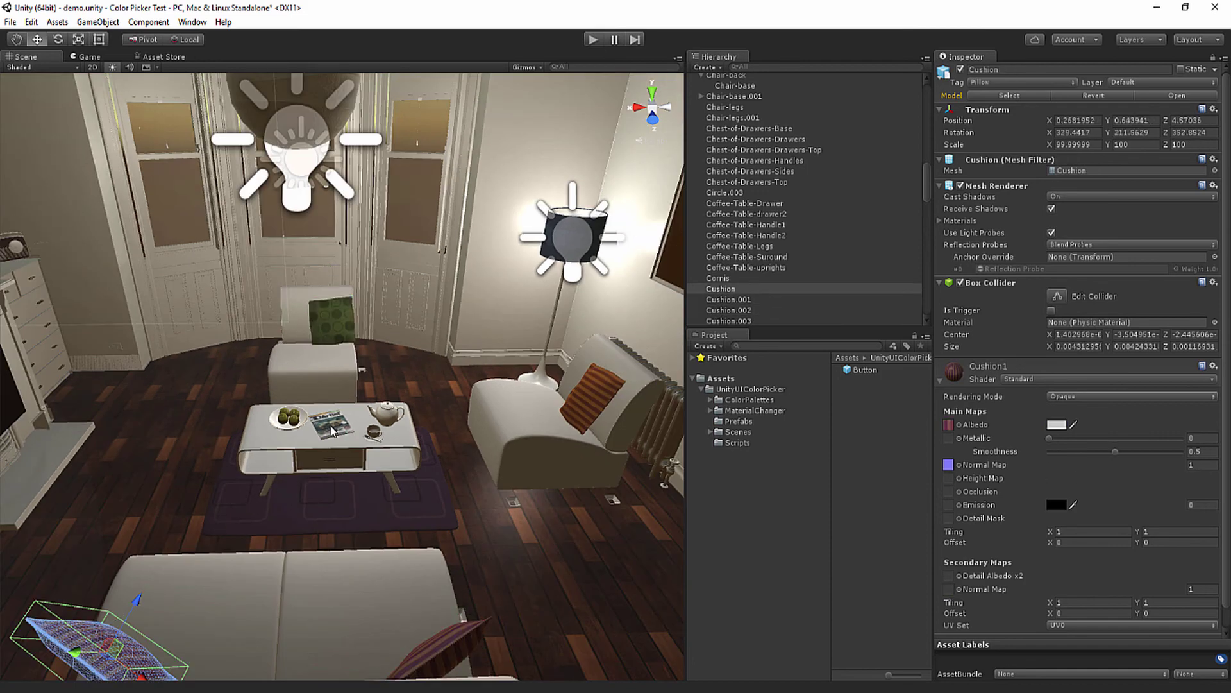
{"action": "left_click", "coordinate": [340, 319]}
{"action": "left_click", "coordinate": [601, 409]}
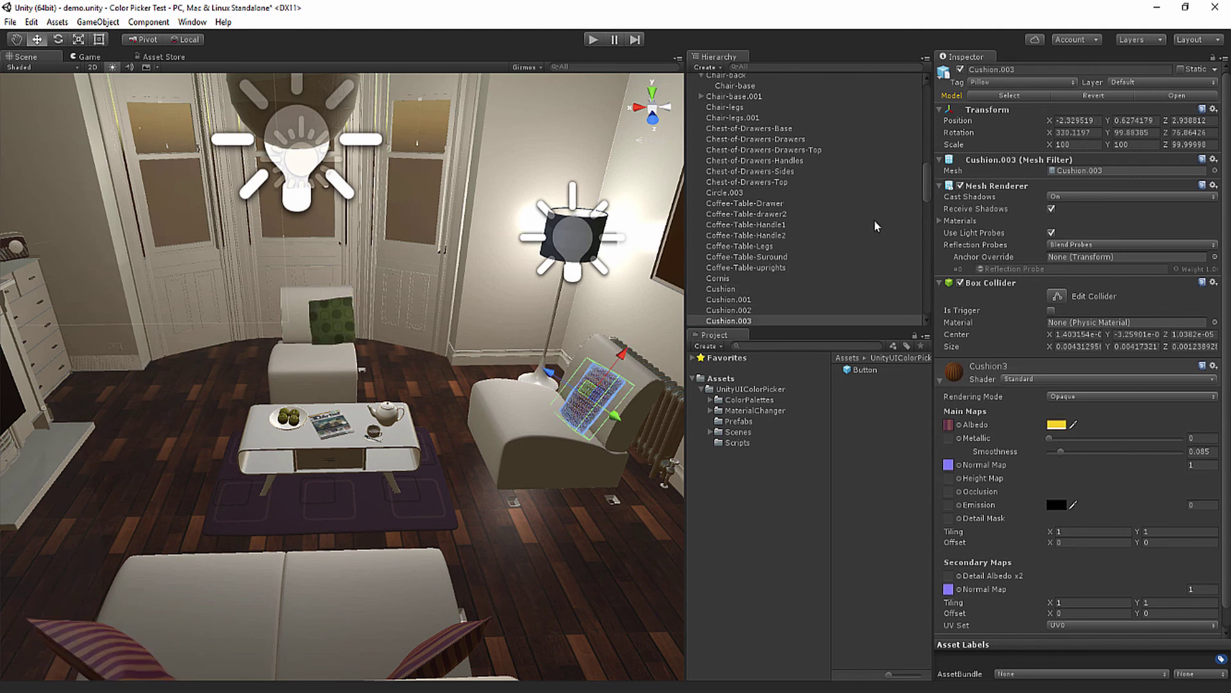
{"action": "left_click", "coordinate": [442, 641]}
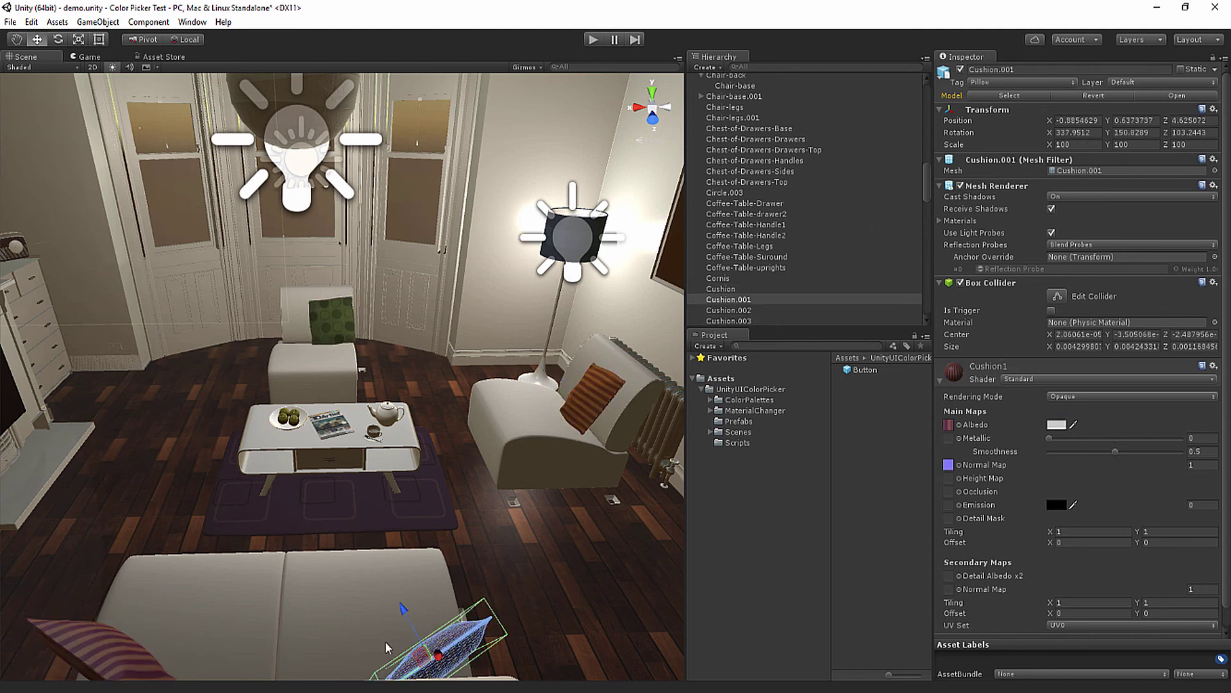
- Select the rug, the window panels and the walls to check their Carpet, Pain and Walls tags
{"action": "left_click", "coordinate": [364, 485]}
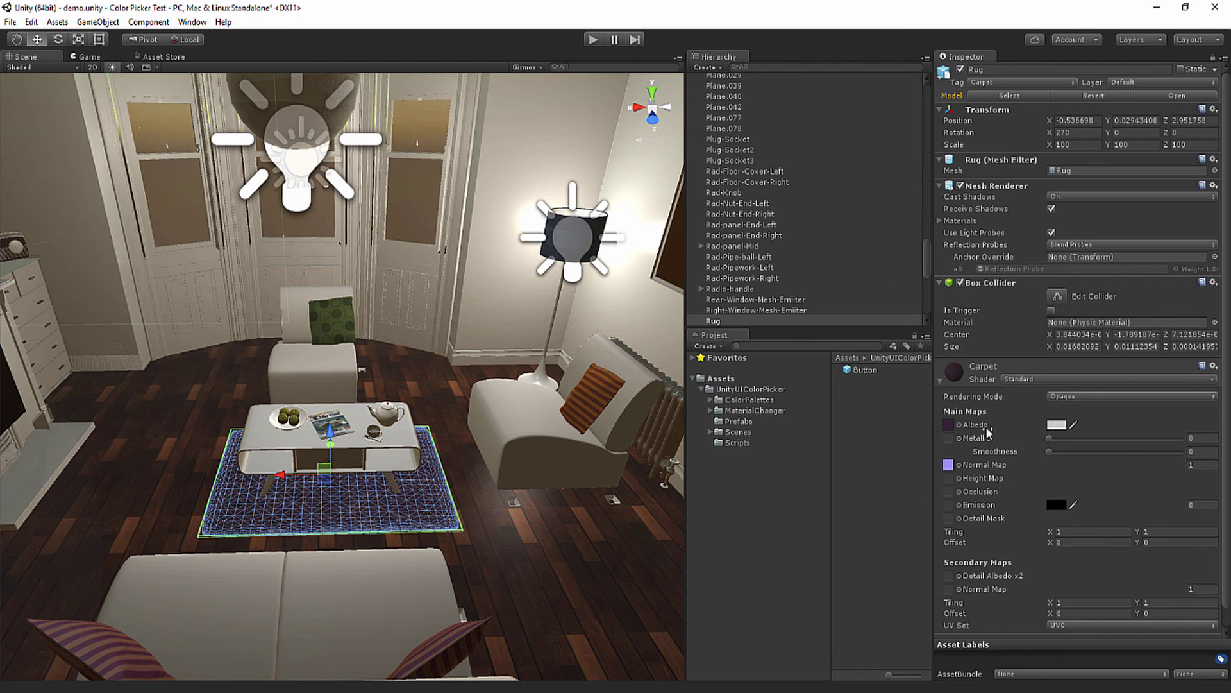
{"action": "left_click", "coordinate": [395, 281]}
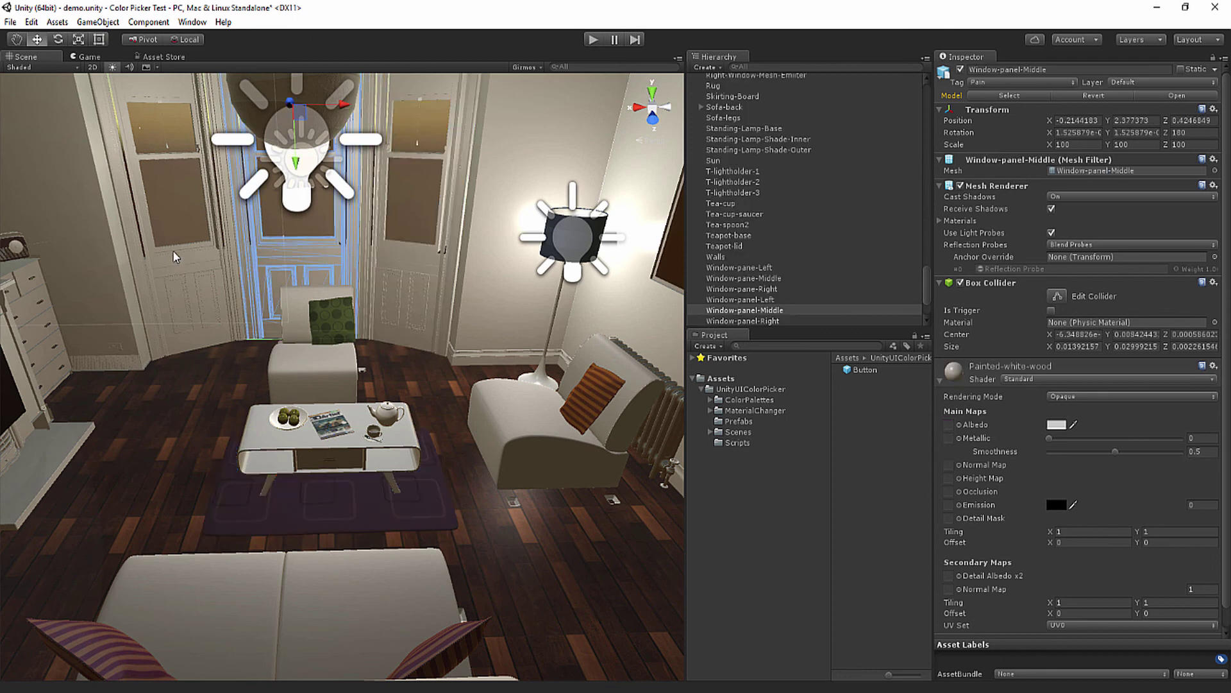
{"action": "left_click", "coordinate": [154, 254]}
{"action": "left_click", "coordinate": [87, 243]}
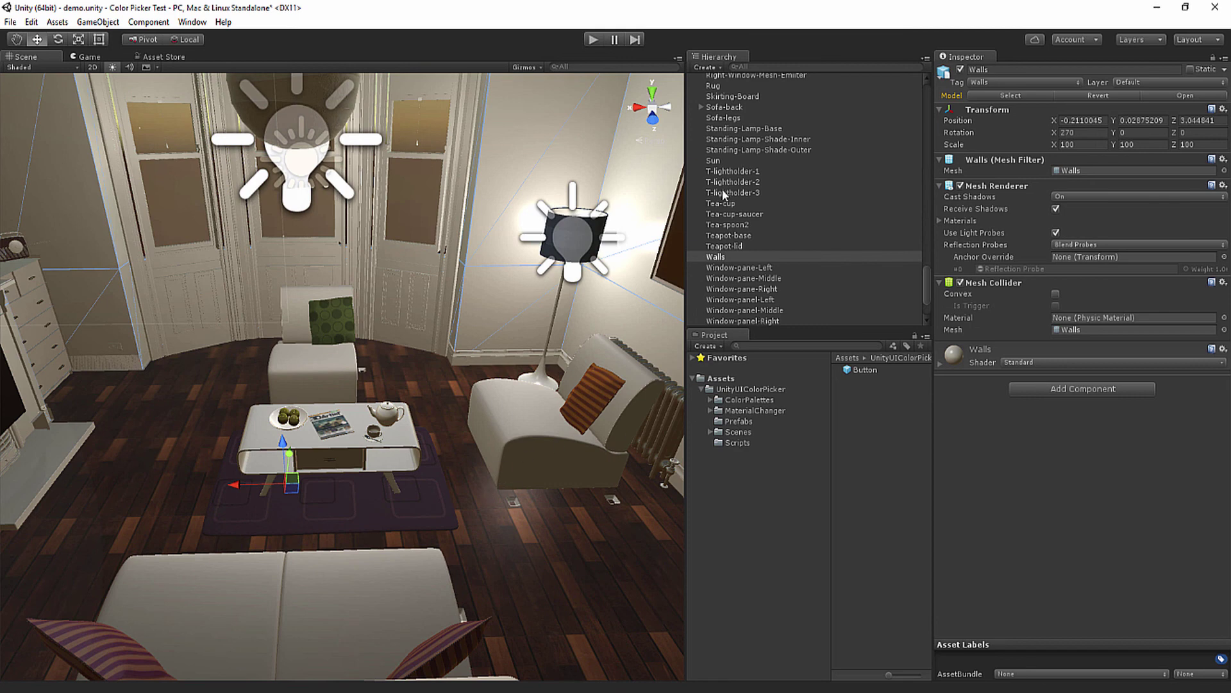
{"action": "scroll", "coordinate": [723, 142], "scroll_direction": "up", "scroll_amount": 5}
{"action": "scroll", "coordinate": [722, 143], "scroll_direction": "up", "scroll_amount": 5}
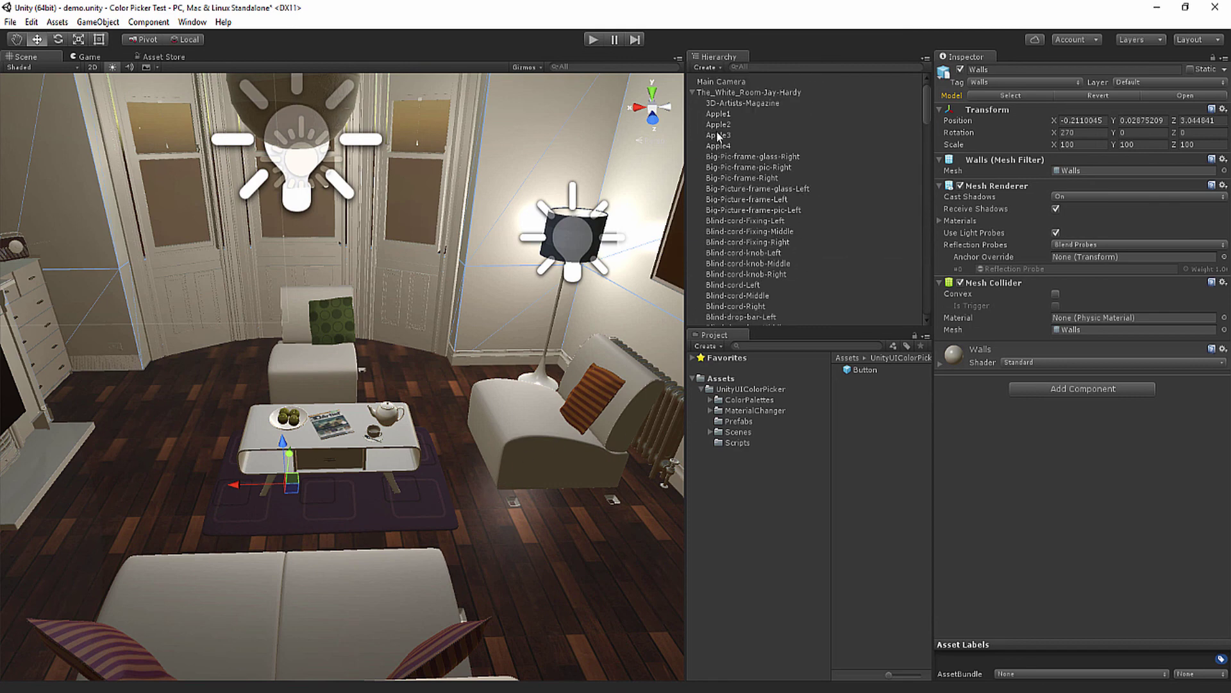
- Select MaterialChanger and inspect its GUIPanel child object
{"action": "left_click", "coordinate": [693, 92]}
{"action": "left_click", "coordinate": [707, 146]}
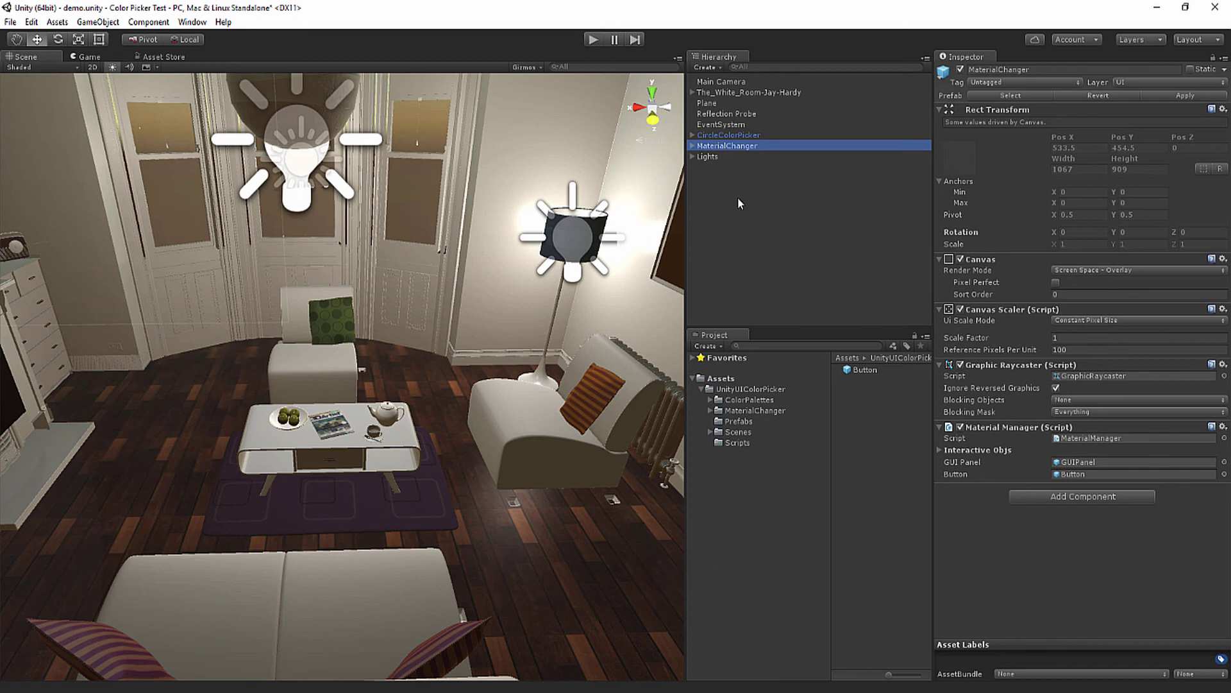
{"action": "left_click", "coordinate": [692, 146]}
{"action": "left_click", "coordinate": [715, 156]}
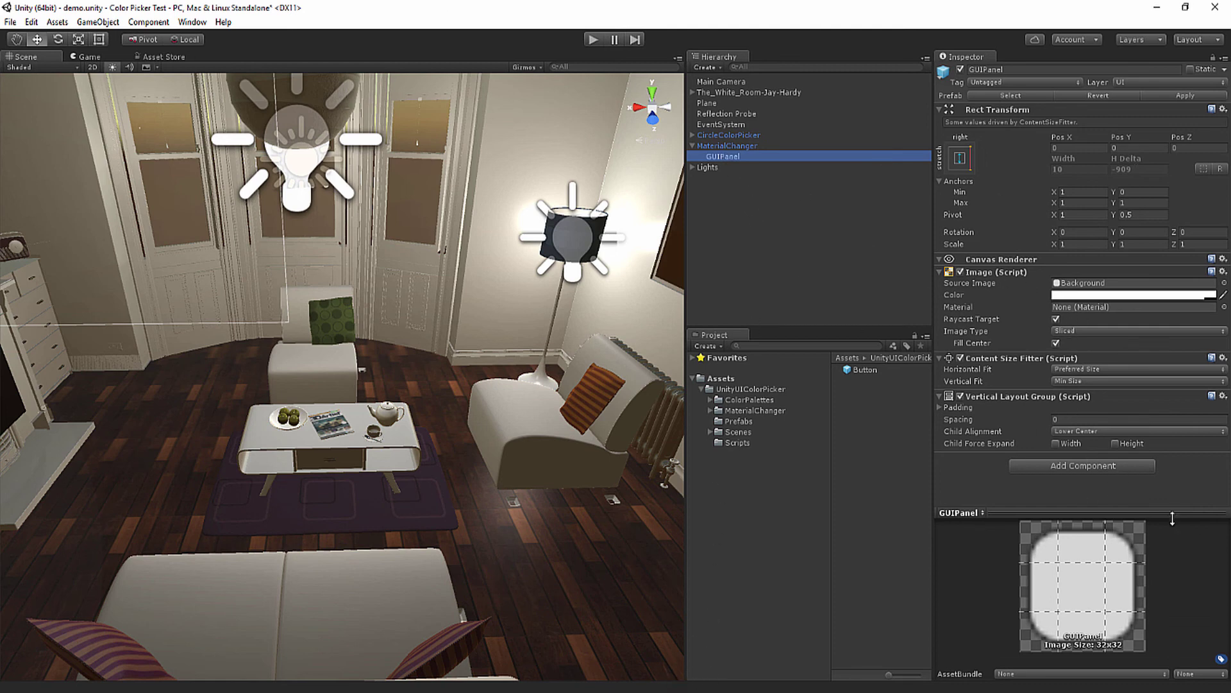
{"action": "left_click", "coordinate": [693, 145]}
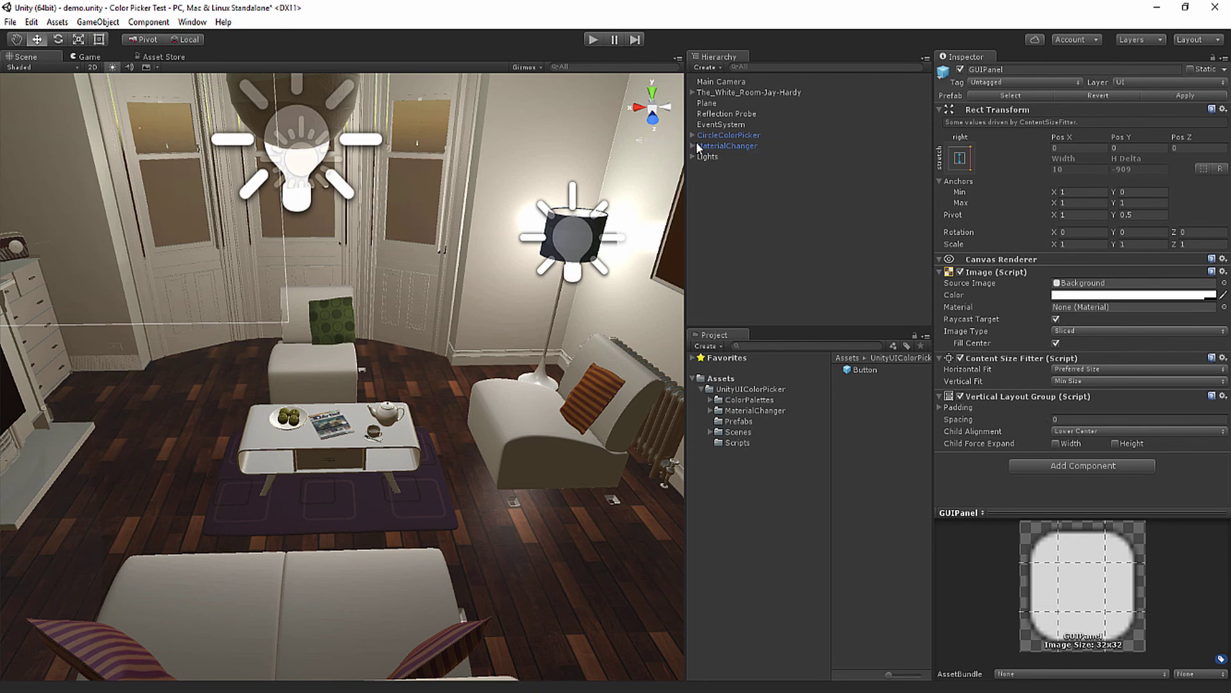
{"action": "left_click", "coordinate": [712, 146]}
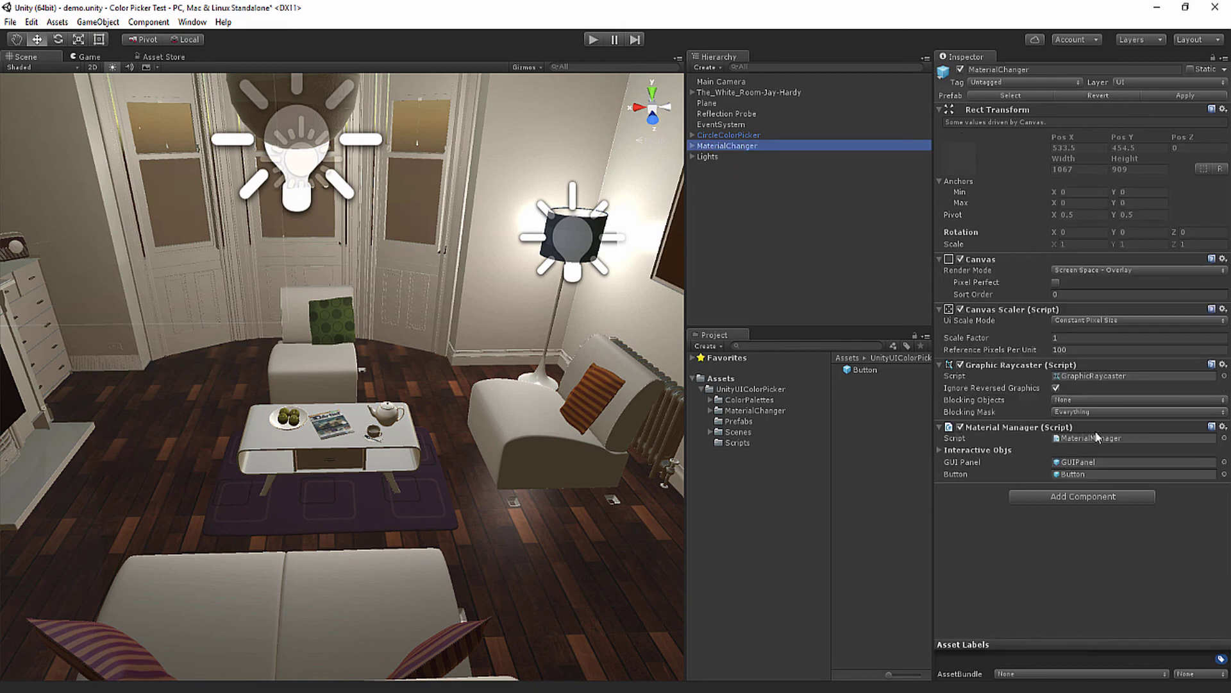
- Locate the Material Manager's Button prefab in Resources and inspect its 55×55 minimum size
{"action": "left_click", "coordinate": [1075, 474]}
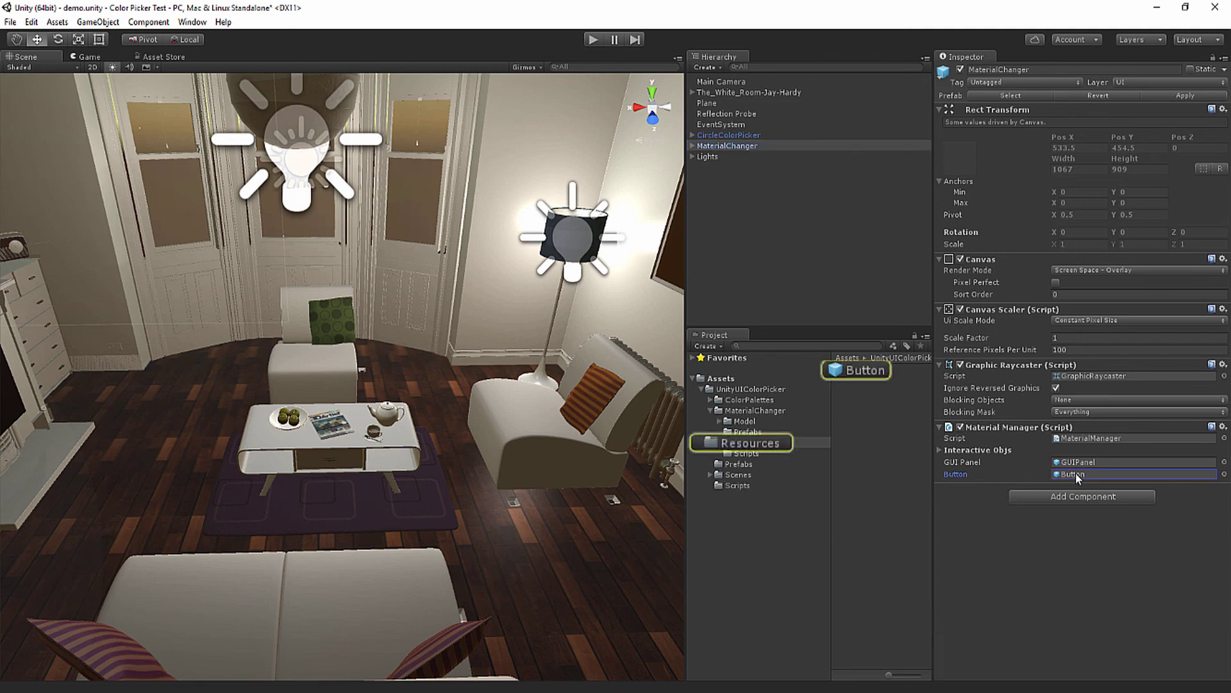
{"action": "left_click", "coordinate": [880, 371]}
{"action": "scroll", "coordinate": [1040, 391], "scroll_direction": "down", "scroll_amount": 5}
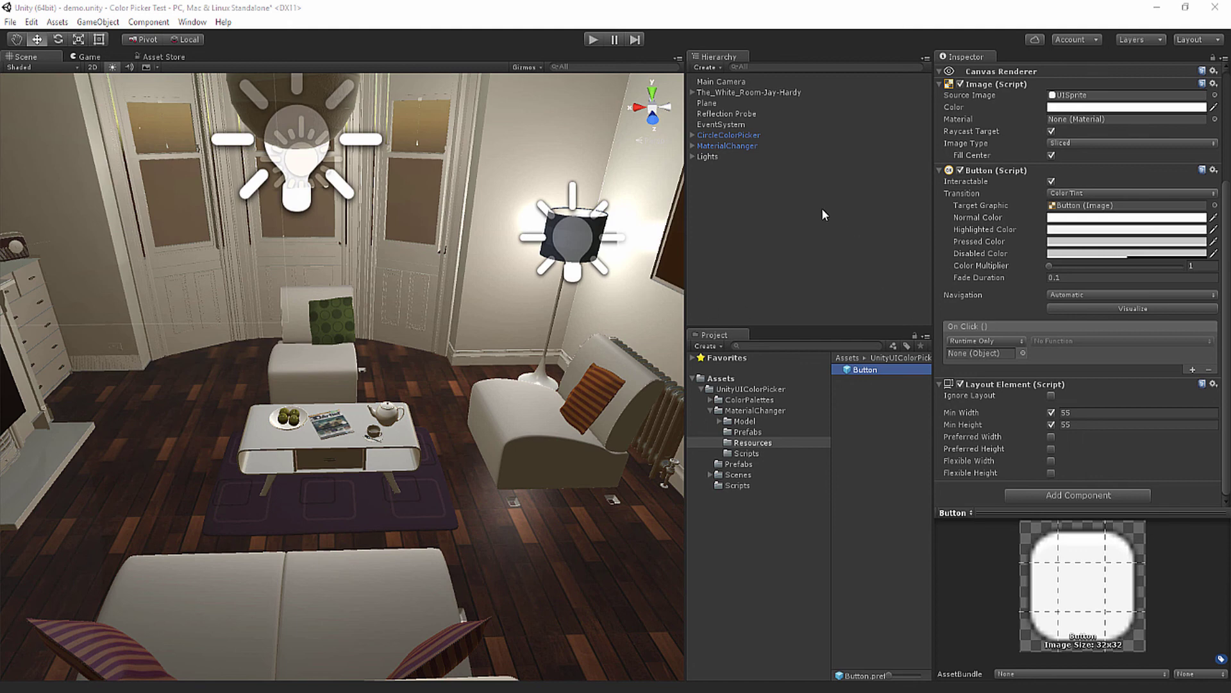
{"action": "left_click", "coordinate": [707, 136]}
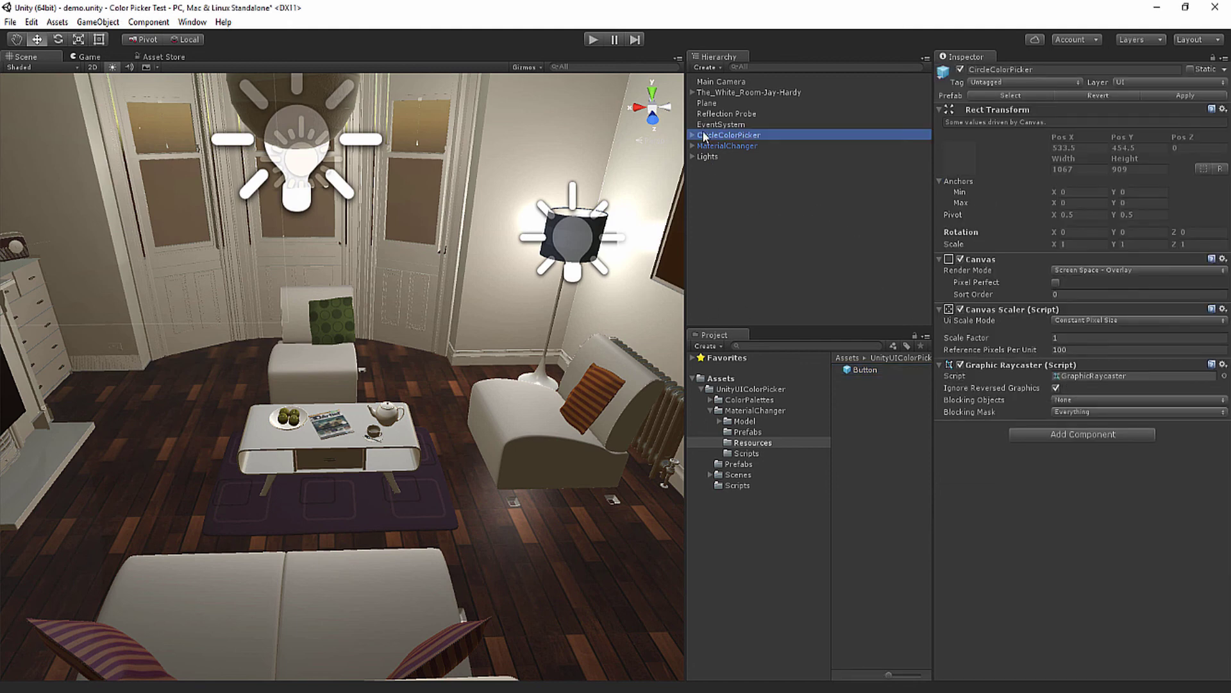
{"action": "left_click", "coordinate": [722, 146]}
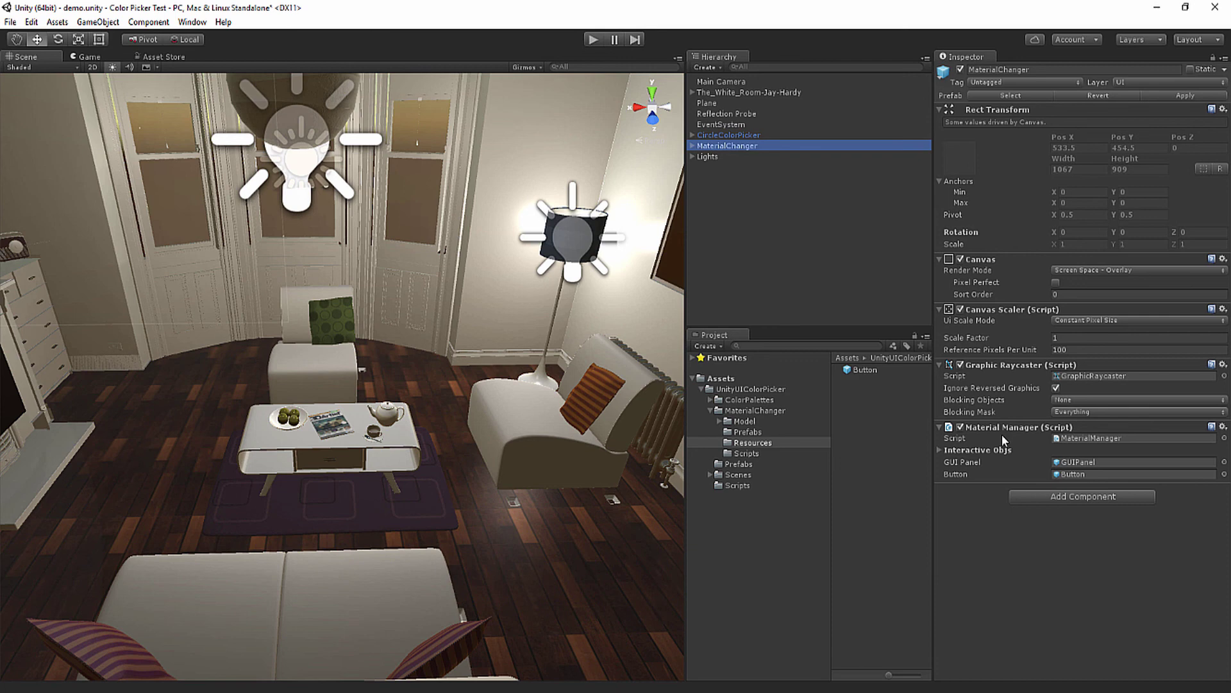
- Expand the Carpet entry under Interactive Objs and check the orange striped cushion's Cushion3 material
{"action": "left_click", "coordinate": [941, 449]}
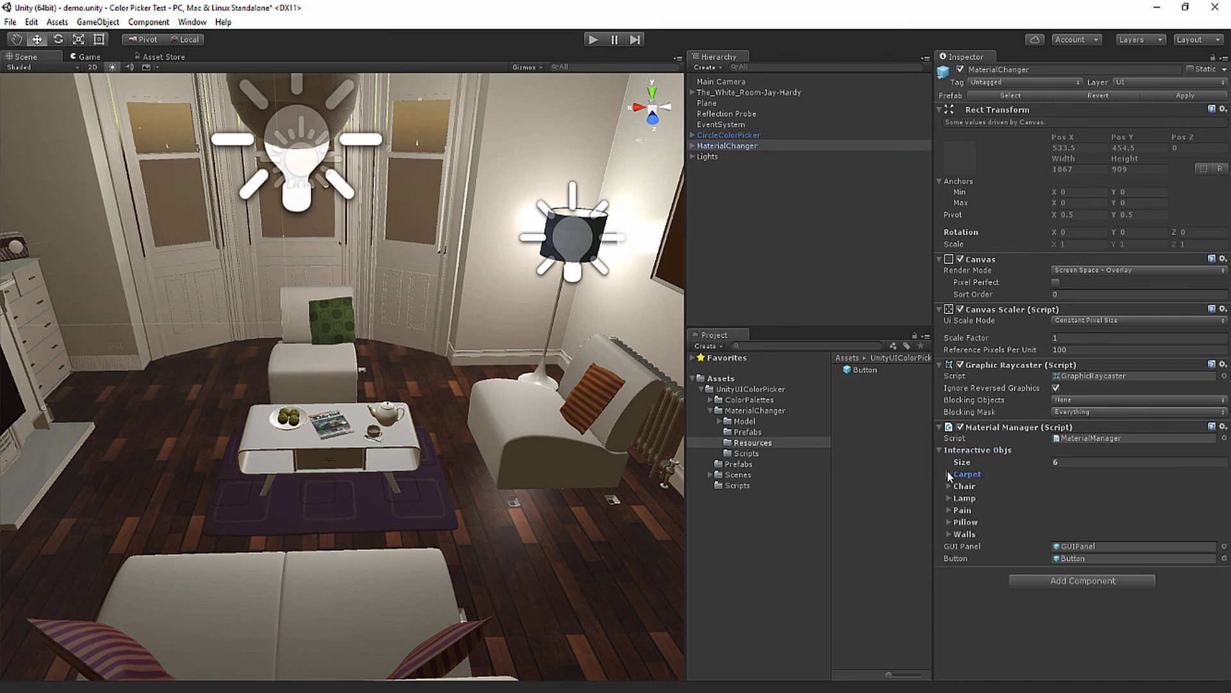
{"action": "left_click", "coordinate": [949, 472]}
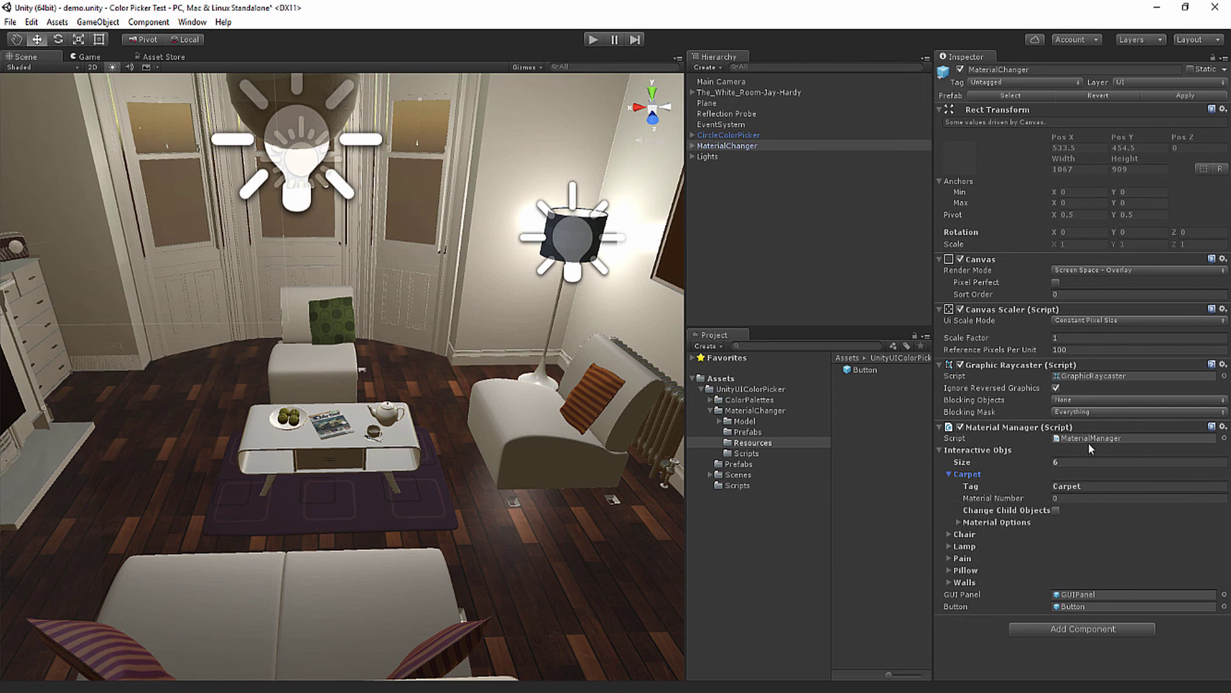
{"action": "left_click", "coordinate": [598, 411]}
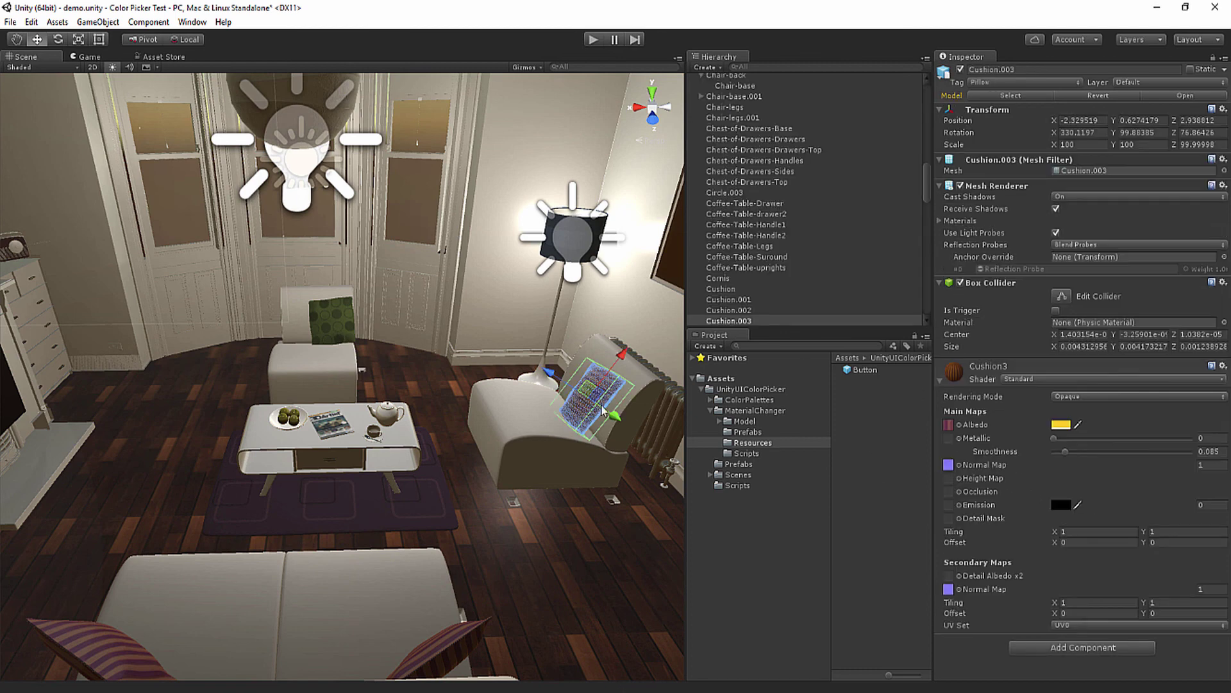
{"action": "left_click", "coordinate": [939, 378]}
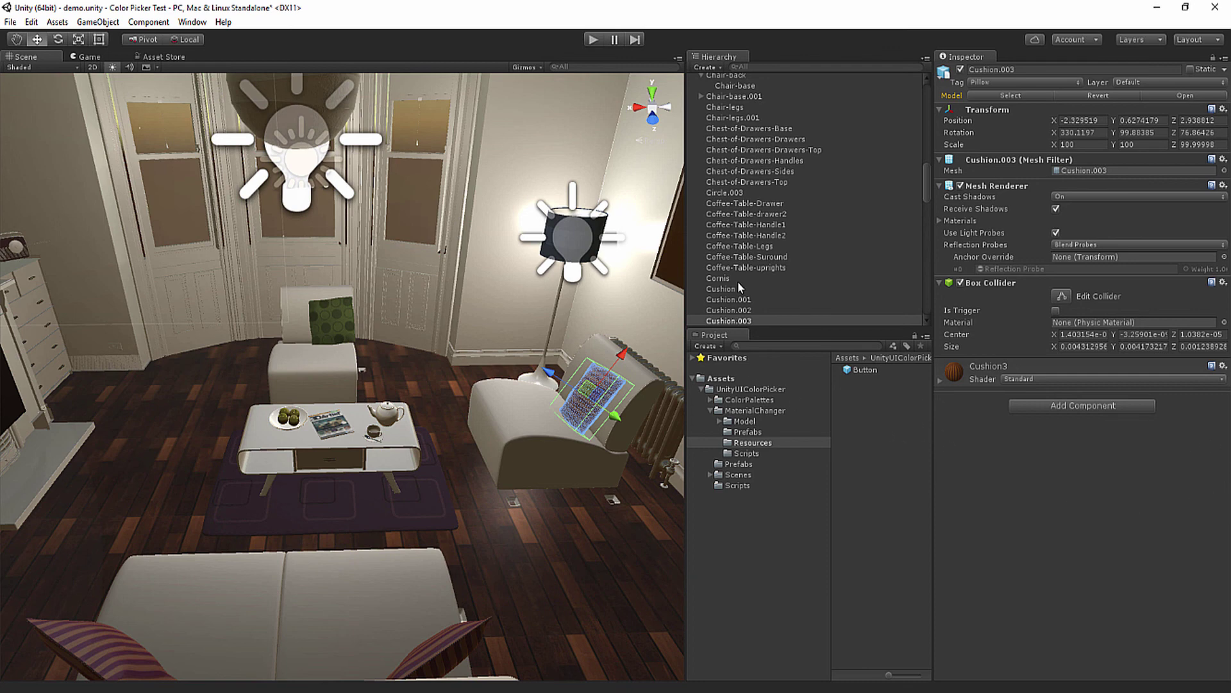
- Reselect MaterialChanger and show the Carpet entry: tag Carpet, material number 0, child changes off
{"action": "scroll", "coordinate": [702, 111], "scroll_direction": "up", "scroll_amount": 10}
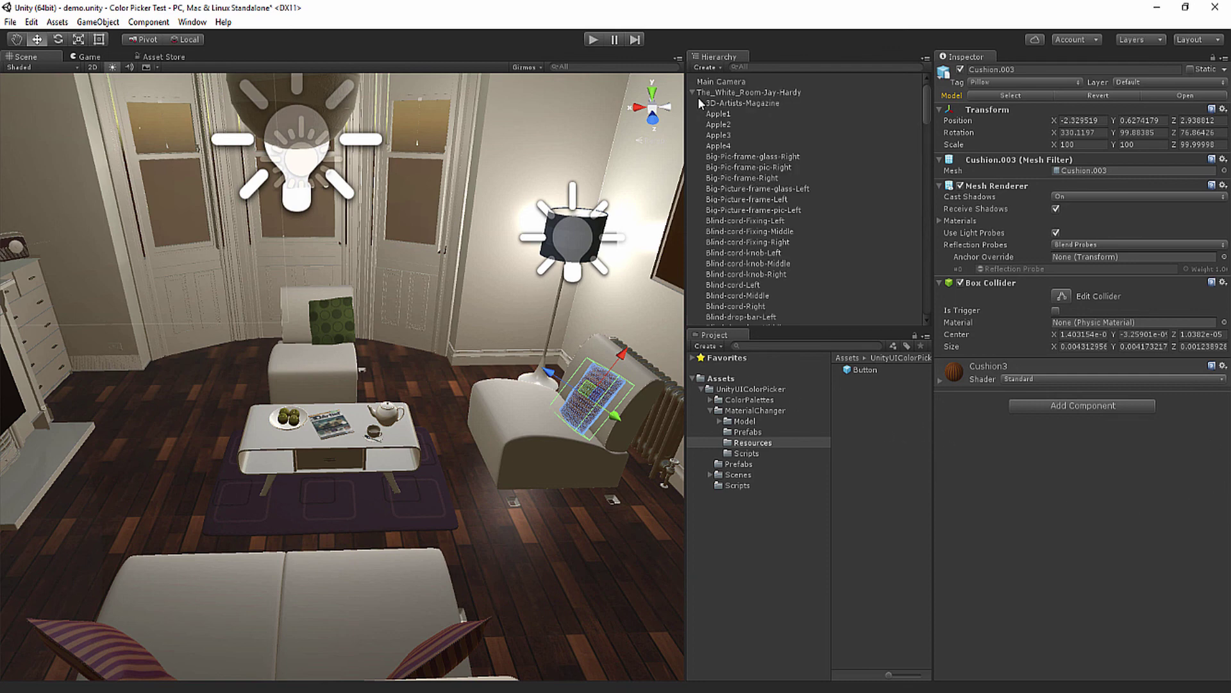
{"action": "left_click", "coordinate": [694, 93]}
{"action": "left_click", "coordinate": [726, 146]}
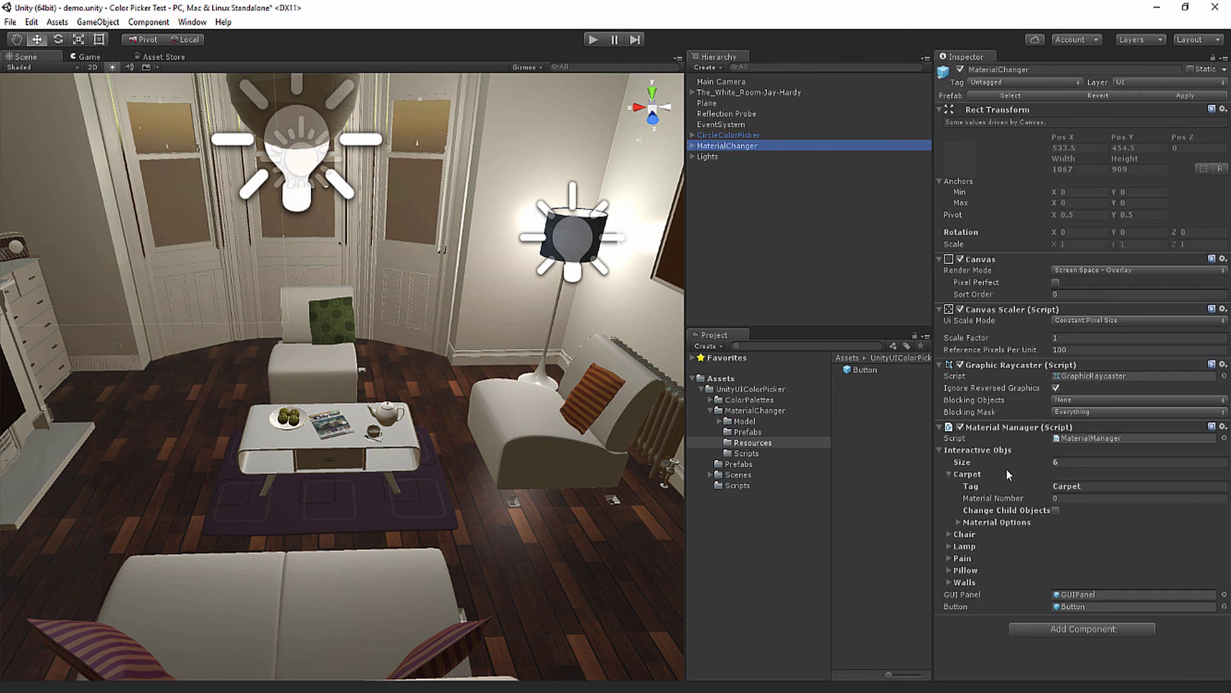
{"action": "left_click", "coordinate": [952, 475]}
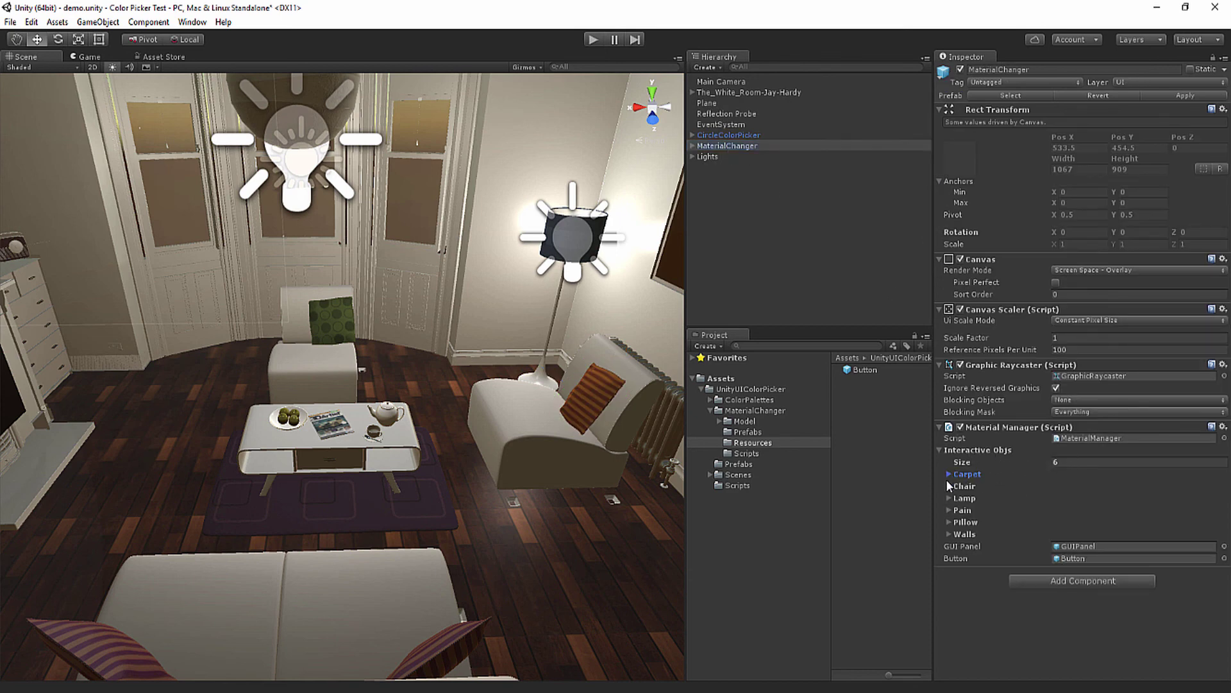
{"action": "left_click", "coordinate": [949, 475]}
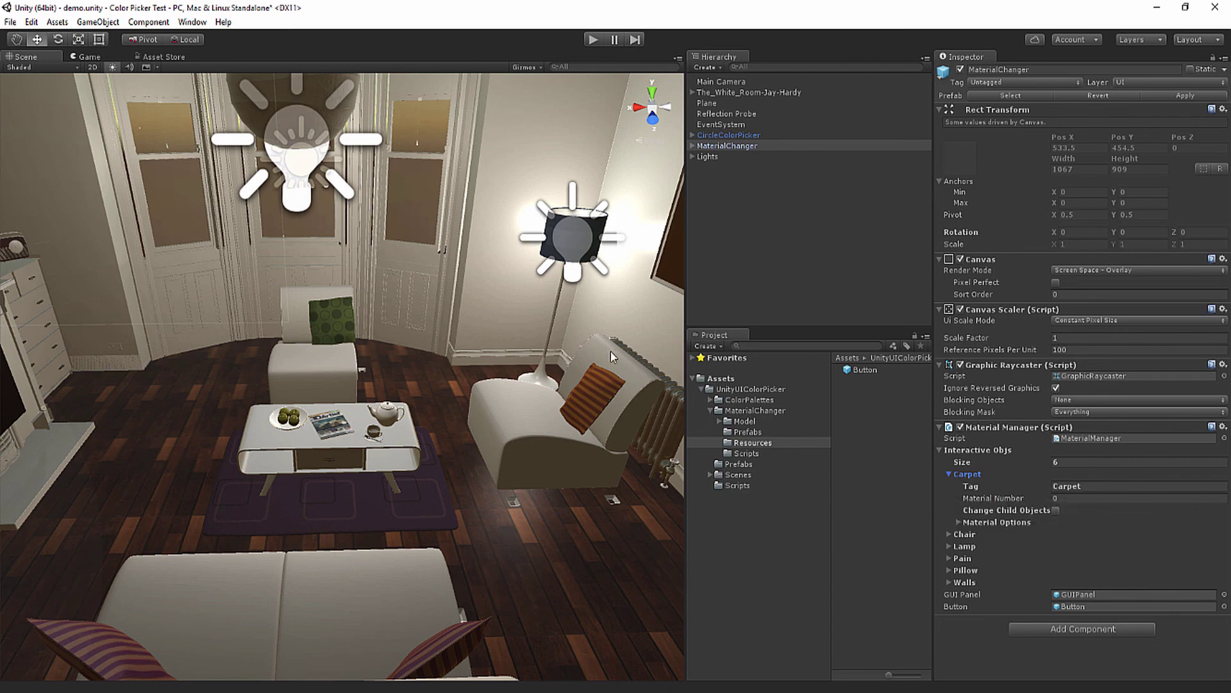
- Select the chair's base and back to inspect its leather material
{"action": "left_click", "coordinate": [295, 367]}
{"action": "left_click", "coordinate": [292, 371]}
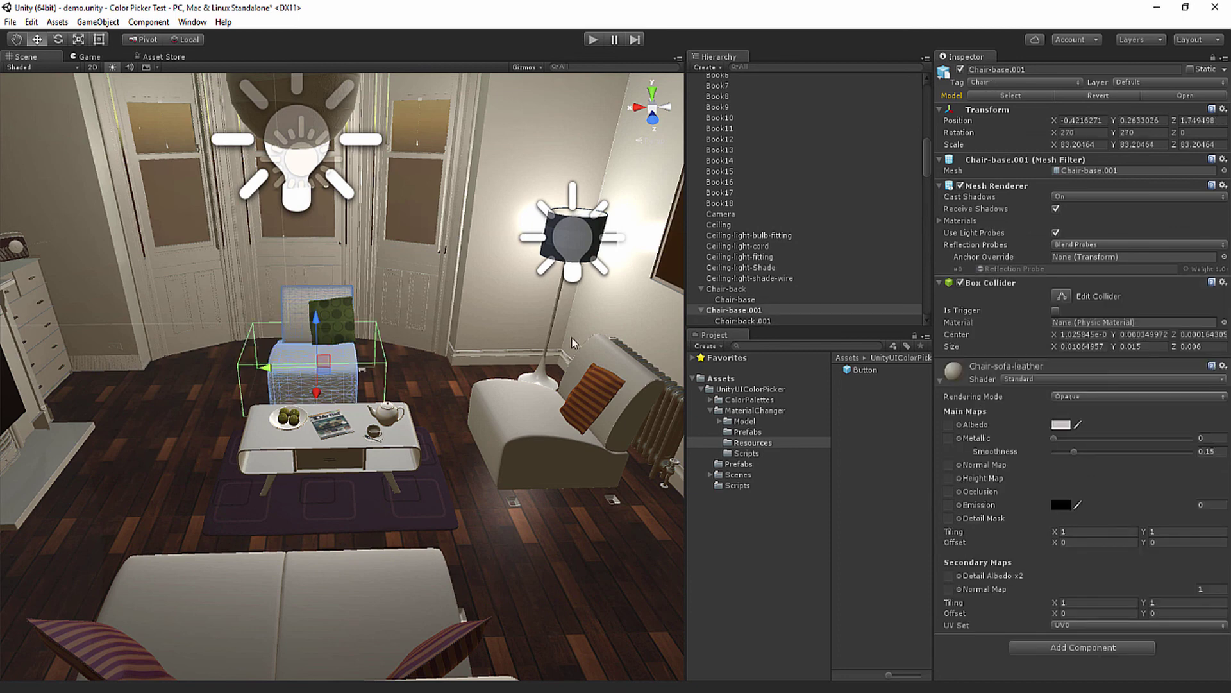
{"action": "left_click", "coordinate": [287, 296]}
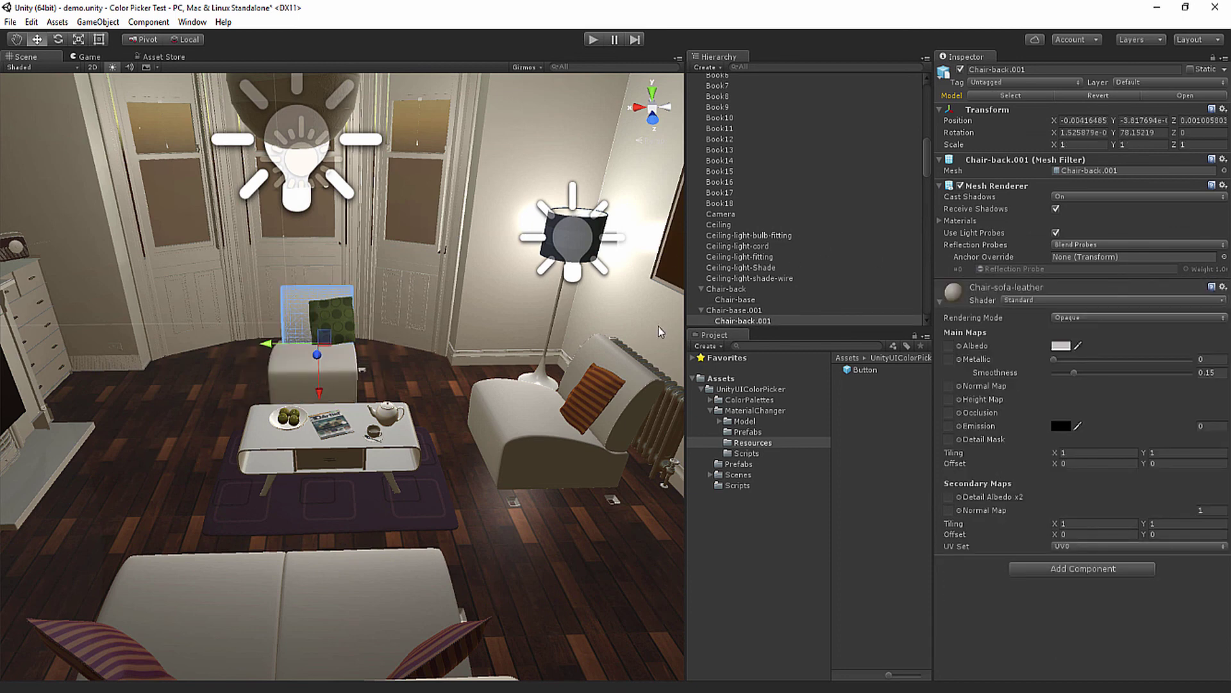
{"action": "scroll", "coordinate": [743, 216], "scroll_direction": "up", "scroll_amount": 5}
{"action": "scroll", "coordinate": [742, 209], "scroll_direction": "up", "scroll_amount": 8}
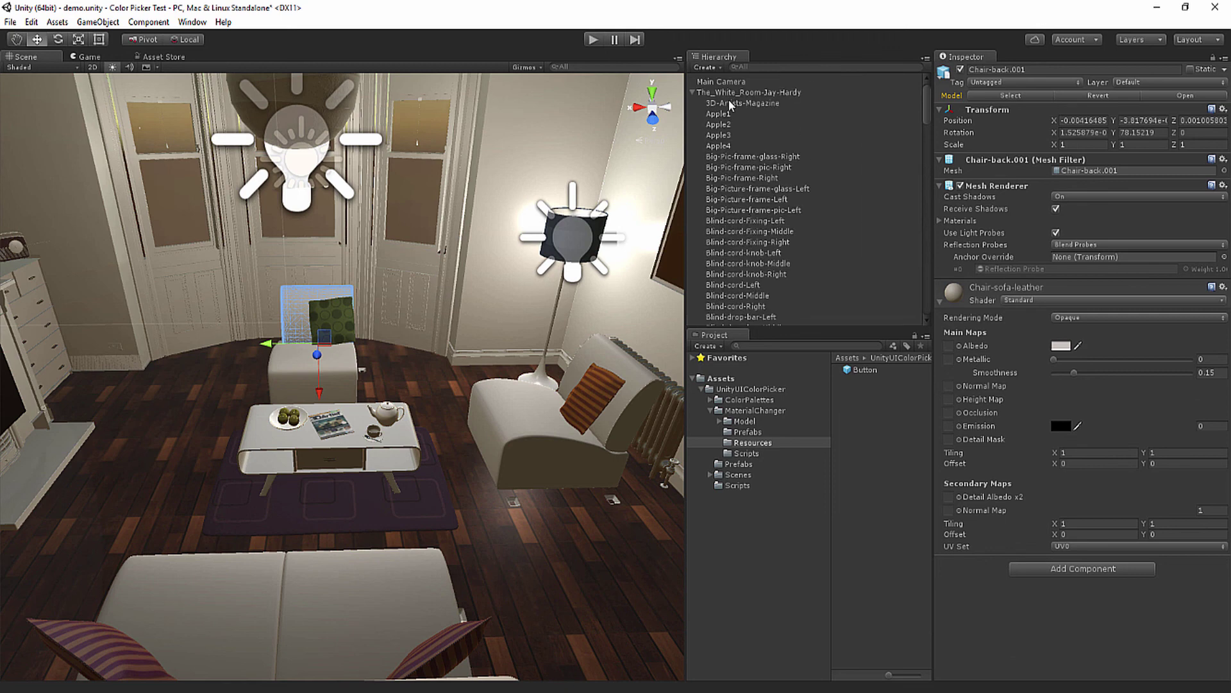
- Reselect MaterialChanger, review the Chair entry's three materials, then collapse Interactive Objs
{"action": "left_click", "coordinate": [704, 83]}
{"action": "left_click", "coordinate": [693, 93]}
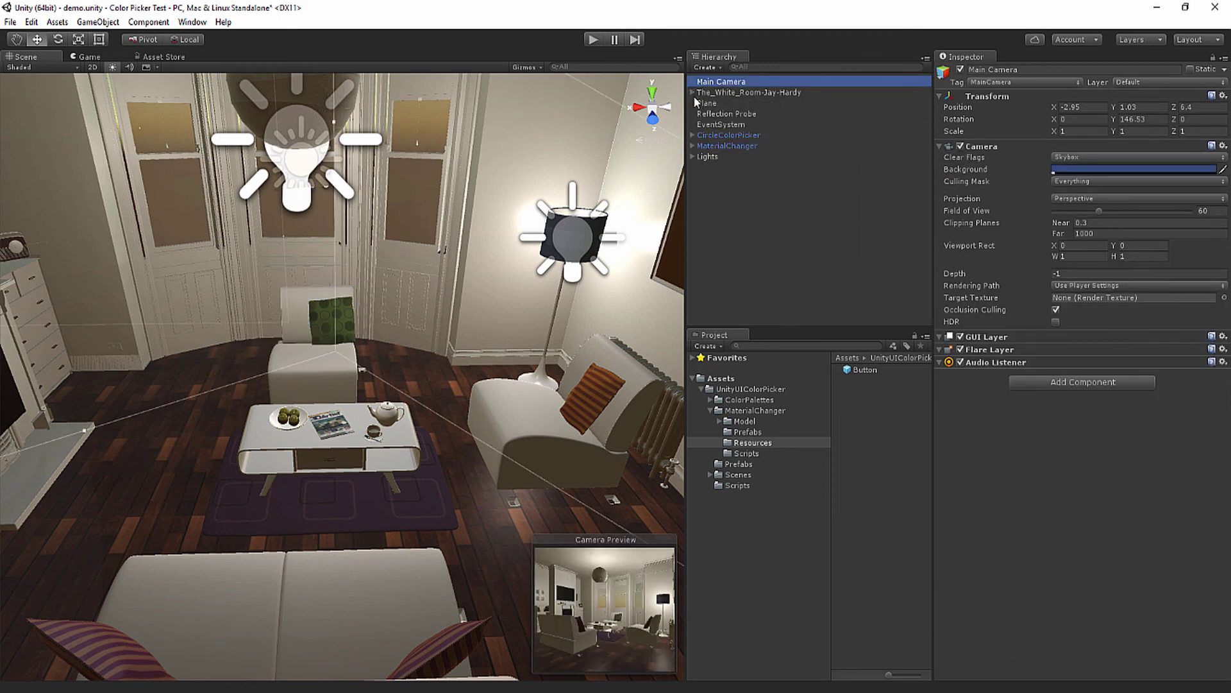
{"action": "left_click", "coordinate": [718, 145]}
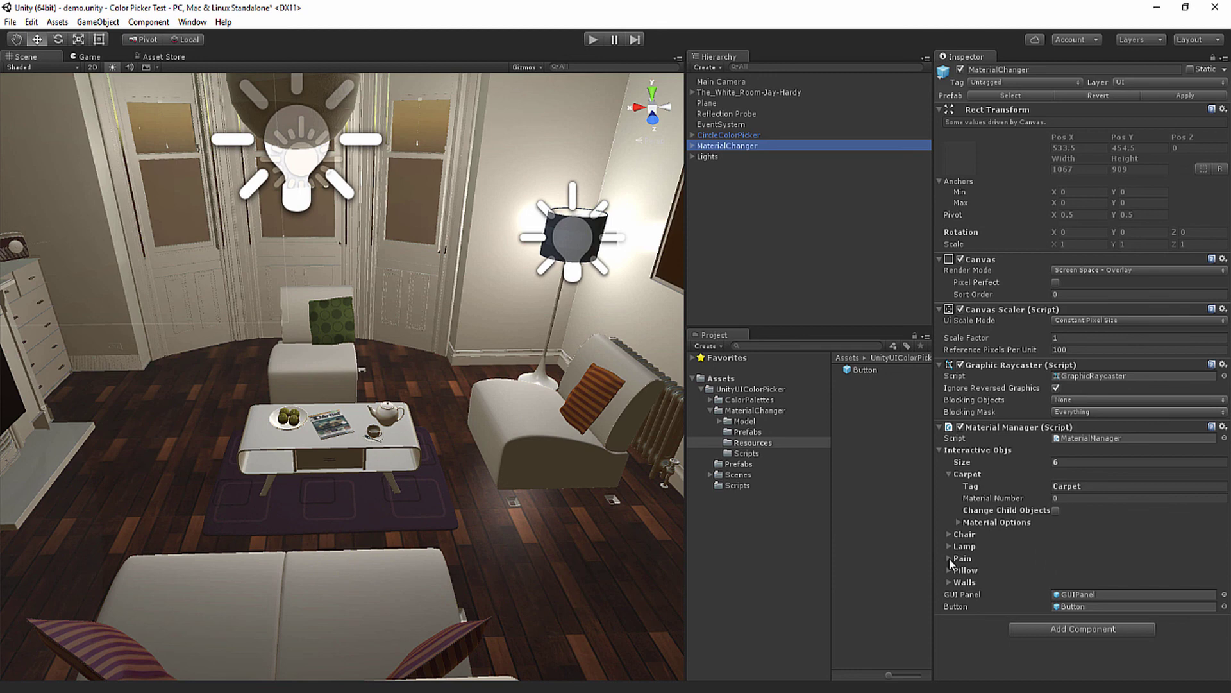
{"action": "left_click", "coordinate": [950, 536]}
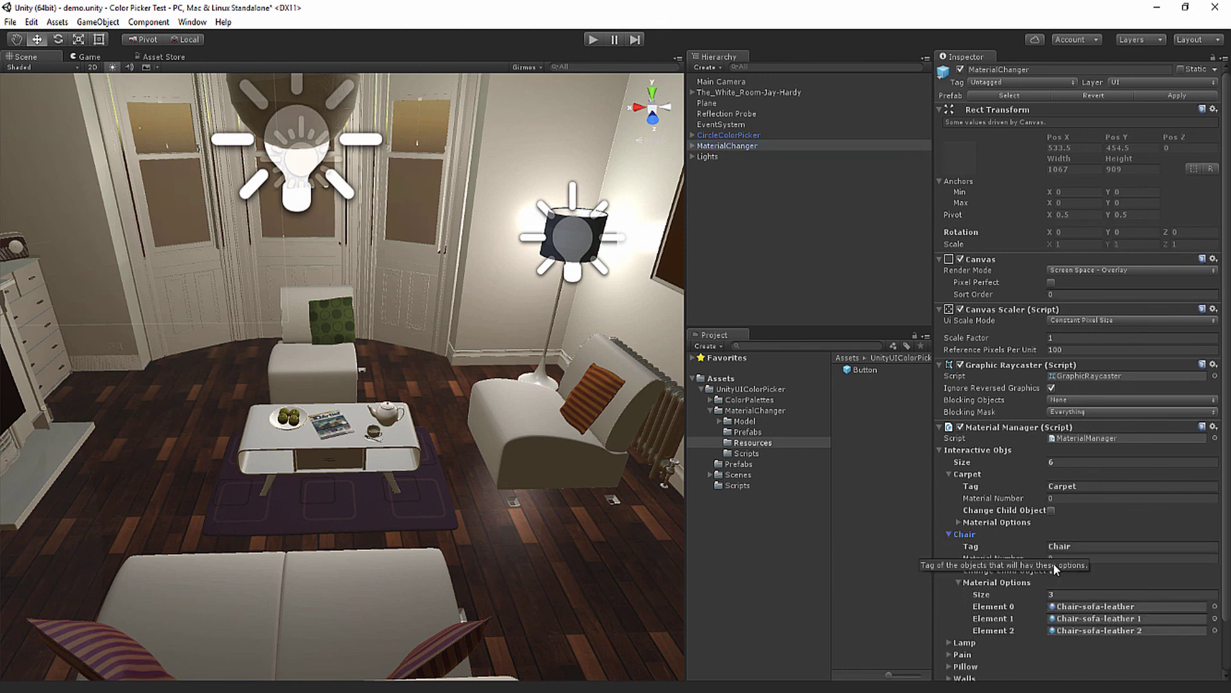
{"action": "left_click", "coordinate": [948, 533]}
{"action": "left_click", "coordinate": [940, 449]}
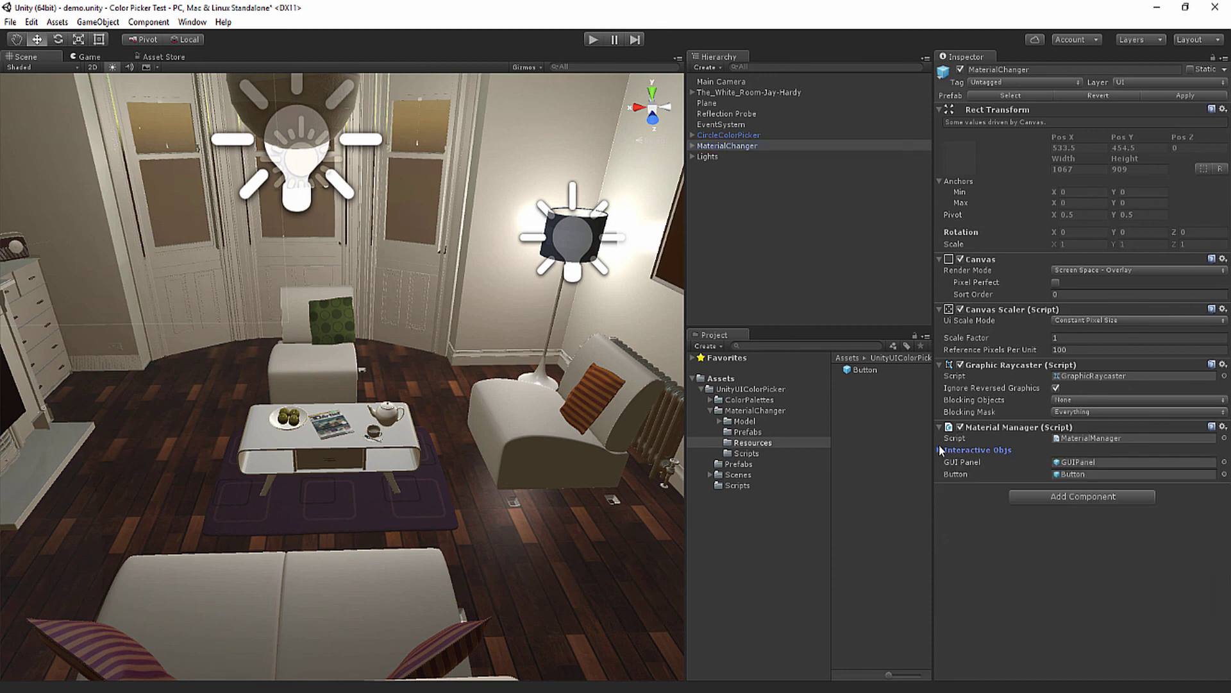
- Enter Play mode and tint the room lighting warm pinkish-orange with the Light Color wheel
{"action": "left_click", "coordinate": [593, 39]}
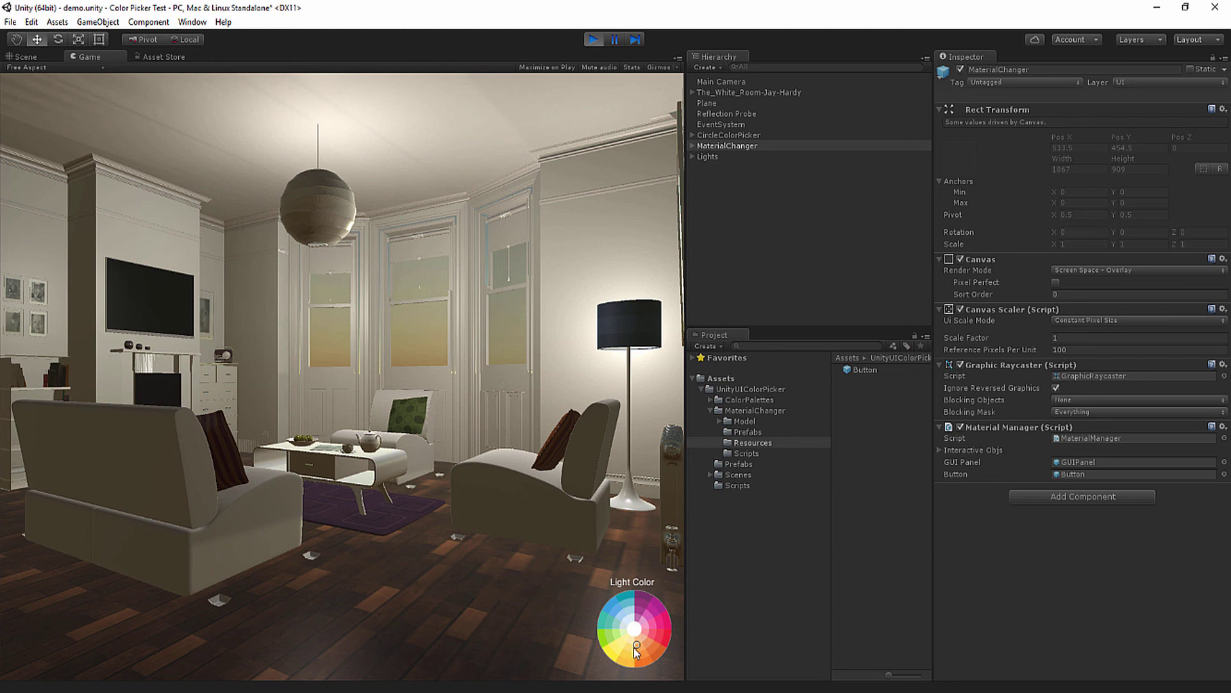
{"action": "mouse_move", "coordinate": [632, 649]}
{"action": "left_mouse_down"}
{"action": "mouse_move", "coordinate": [645, 643]}
{"action": "mouse_move", "coordinate": [626, 641]}
{"action": "left_mouse_up"}
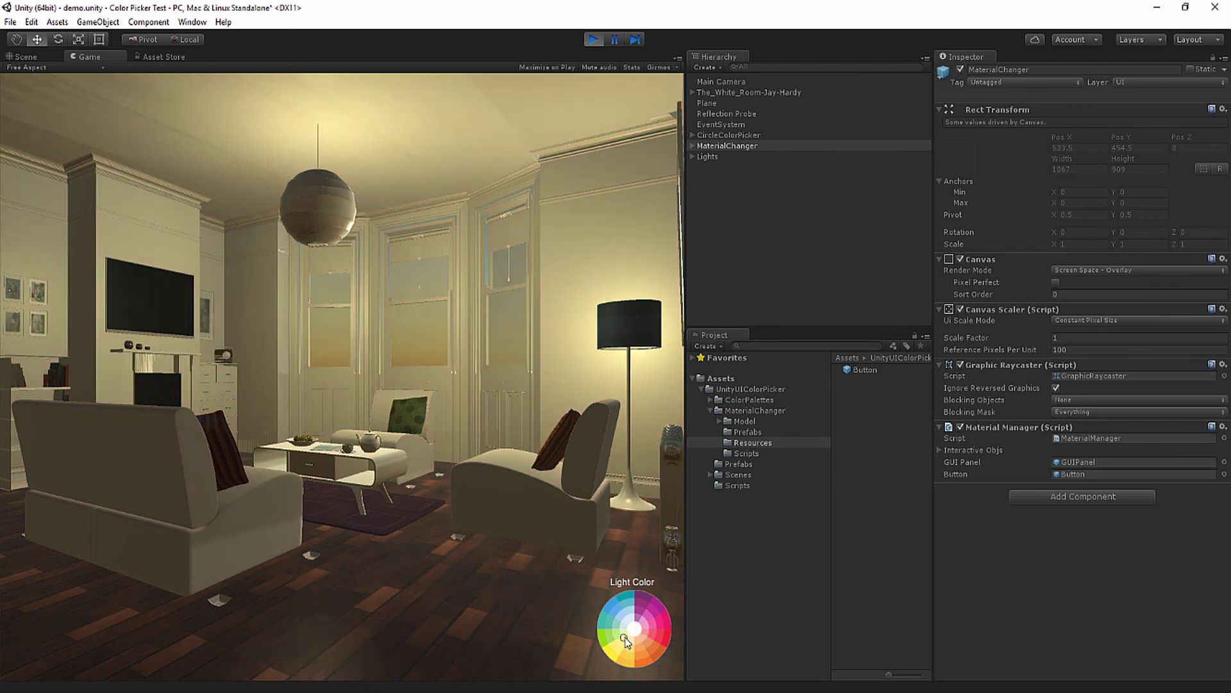
{"action": "left_click", "coordinate": [638, 644]}
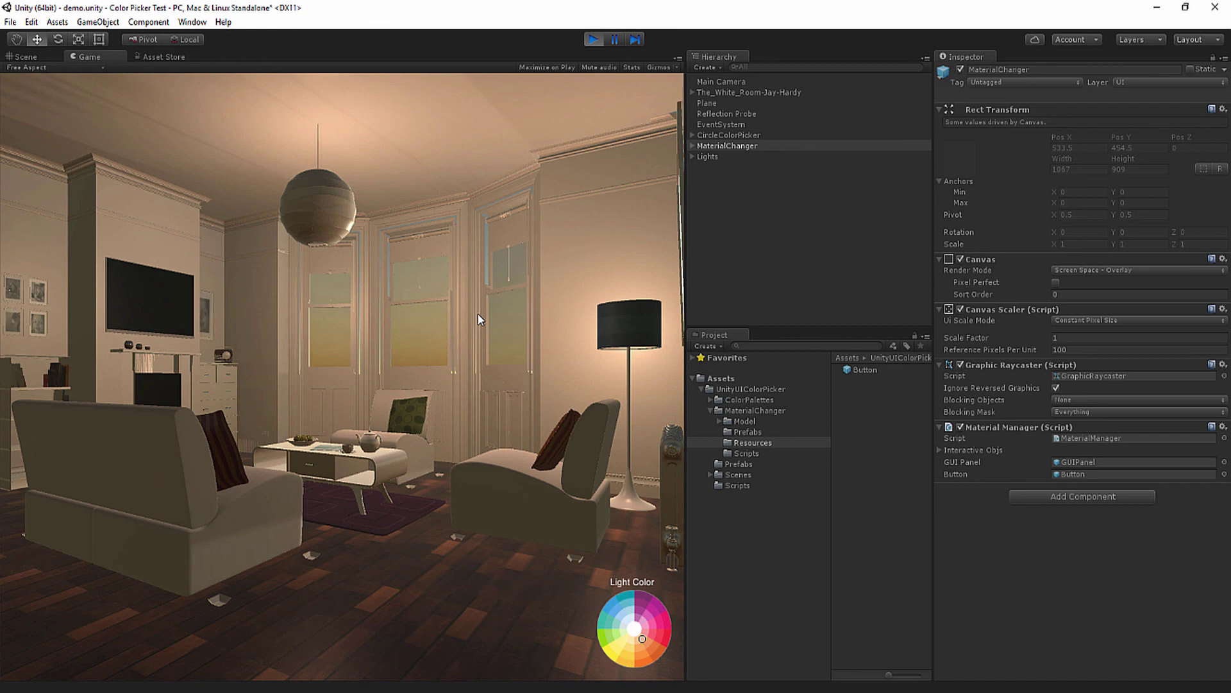
- Cycle the right armchair through navy, dark red and cream swatches, ending on dark olive green
{"action": "left_click", "coordinate": [537, 500]}
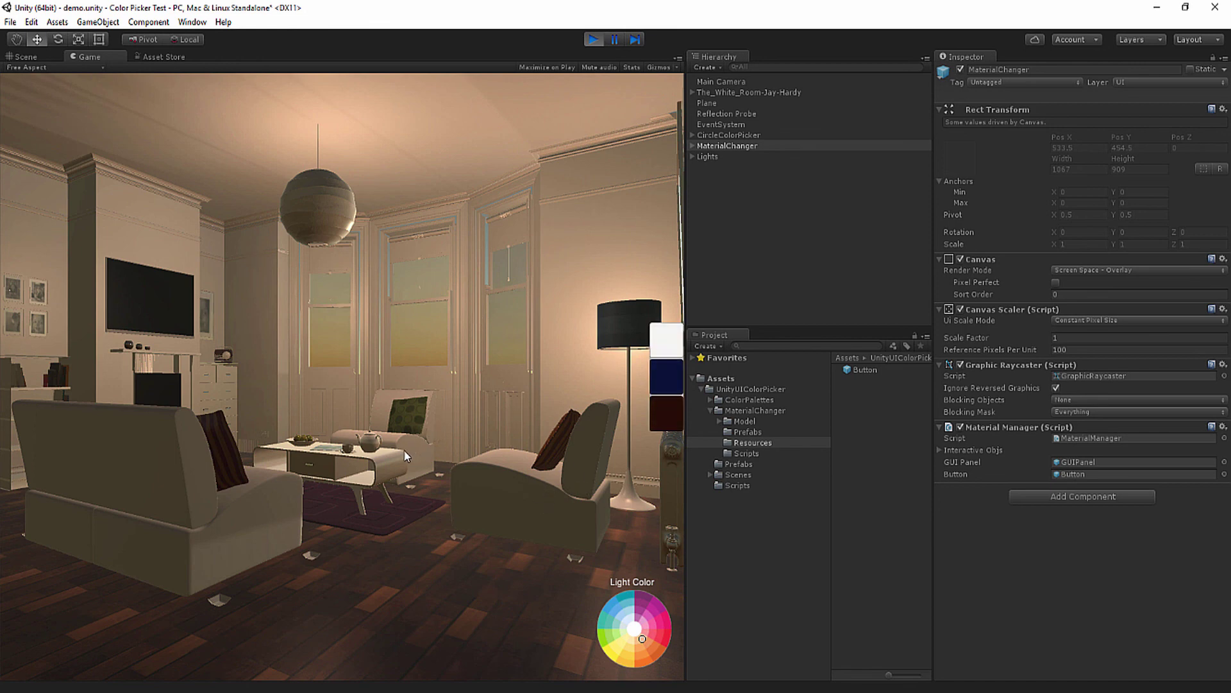
{"action": "left_click", "coordinate": [660, 369]}
{"action": "left_click", "coordinate": [655, 388]}
{"action": "left_click", "coordinate": [659, 413]}
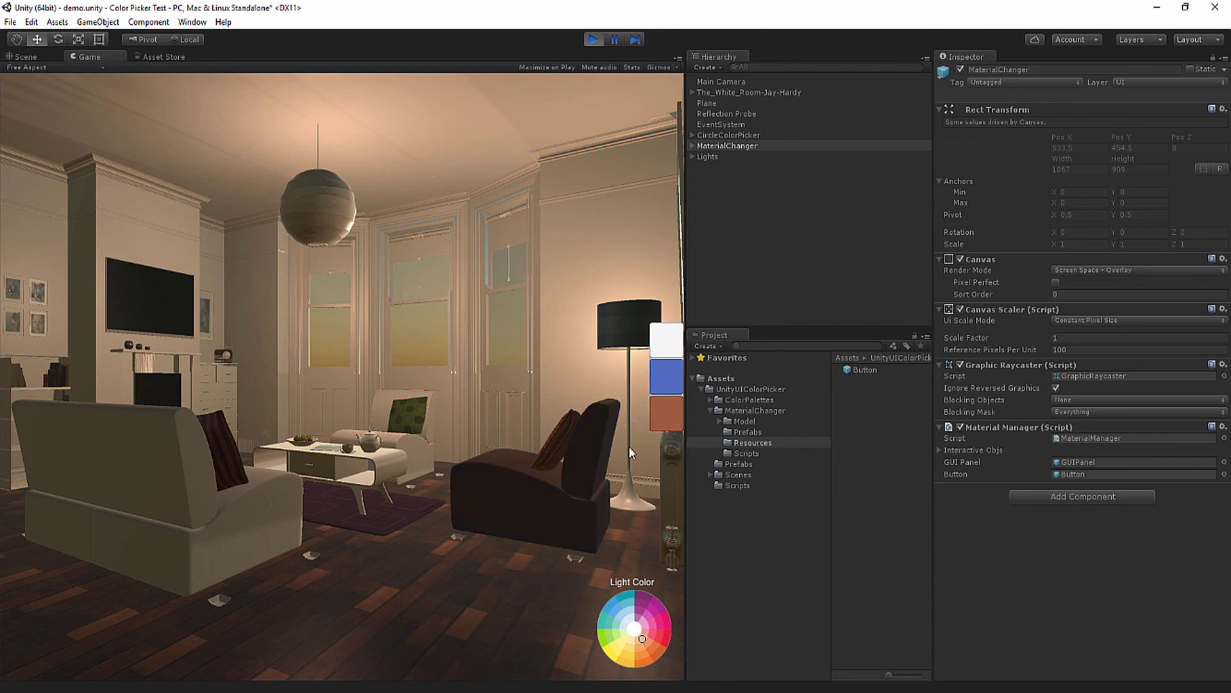
{"action": "left_click", "coordinate": [665, 338]}
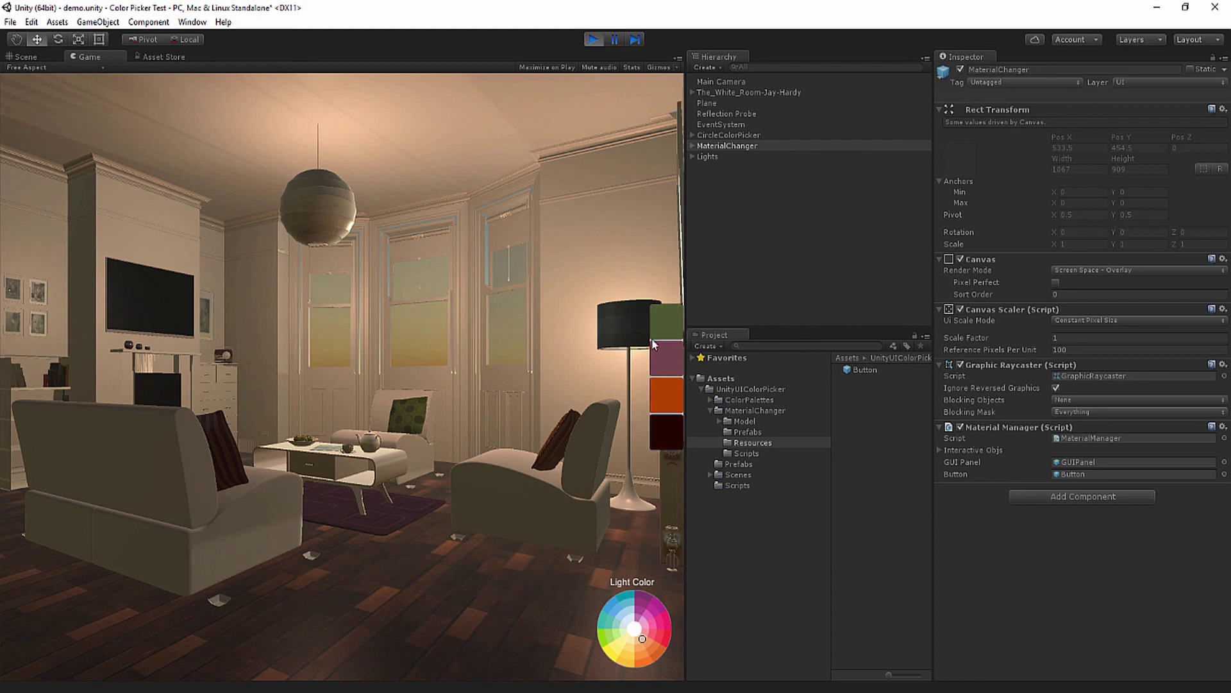
{"action": "left_click", "coordinate": [666, 330]}
- Try several swatches on the centre armchair's pillow, settling on an orange-red stripe
{"action": "left_click", "coordinate": [665, 428]}
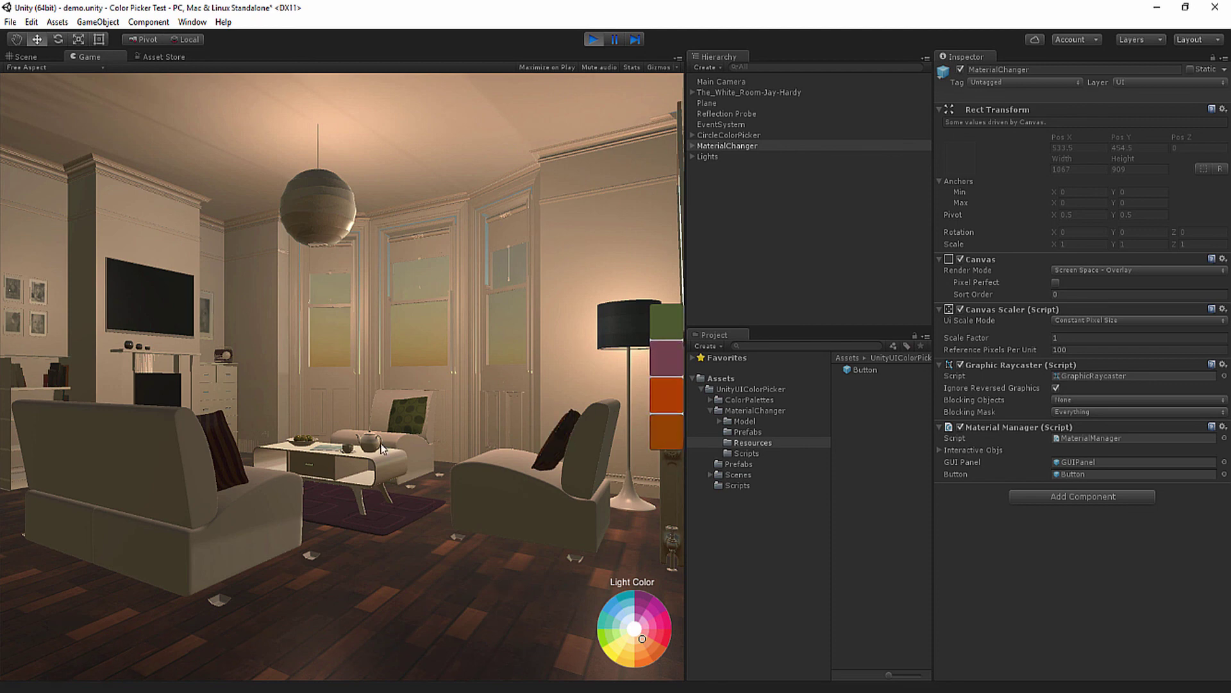
{"action": "left_click", "coordinate": [668, 393]}
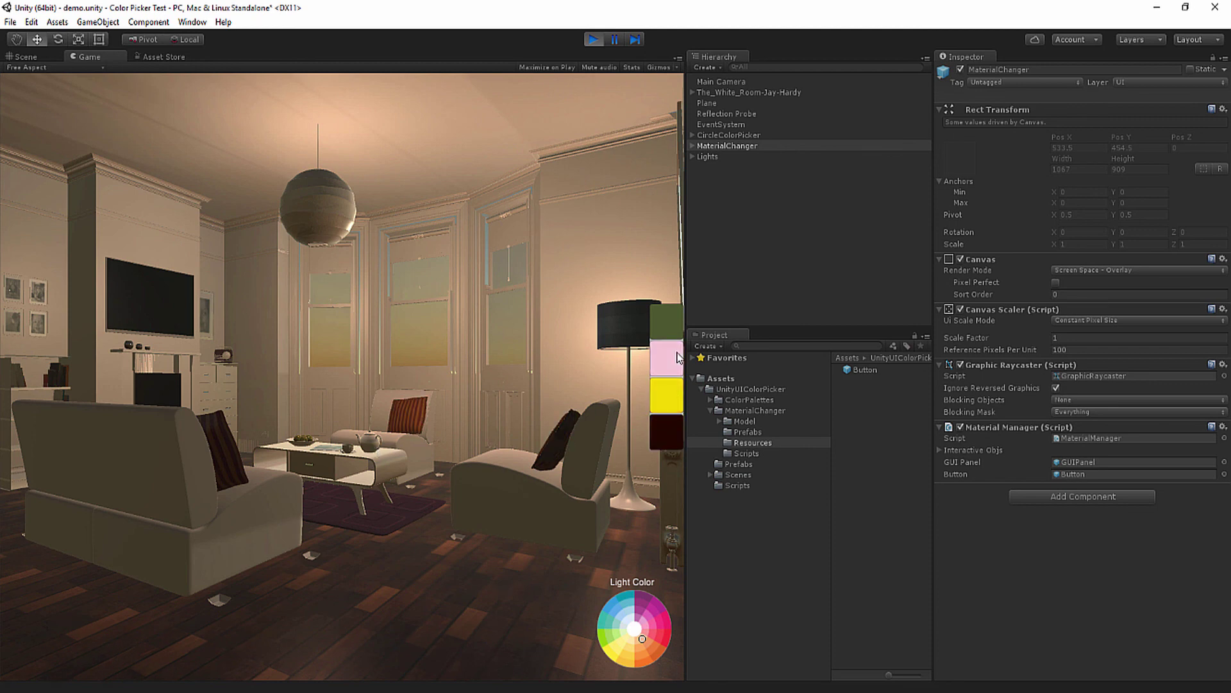
{"action": "left_click", "coordinate": [660, 386]}
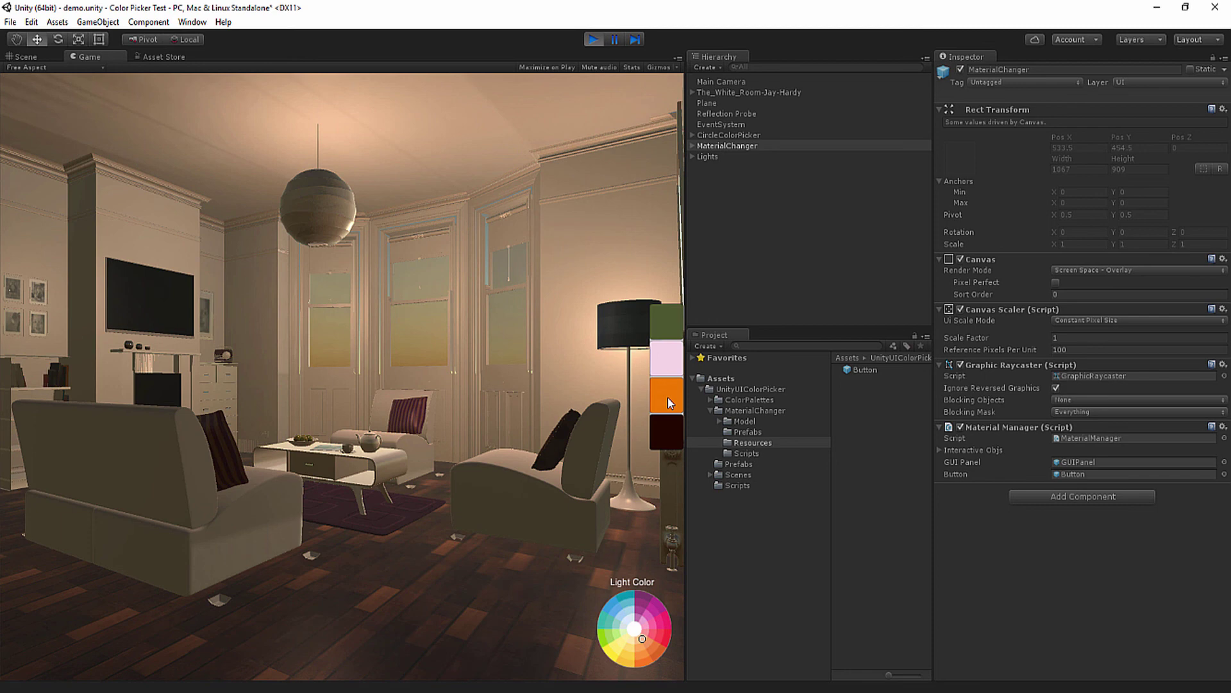
{"action": "left_click", "coordinate": [667, 383]}
{"action": "left_click", "coordinate": [667, 392]}
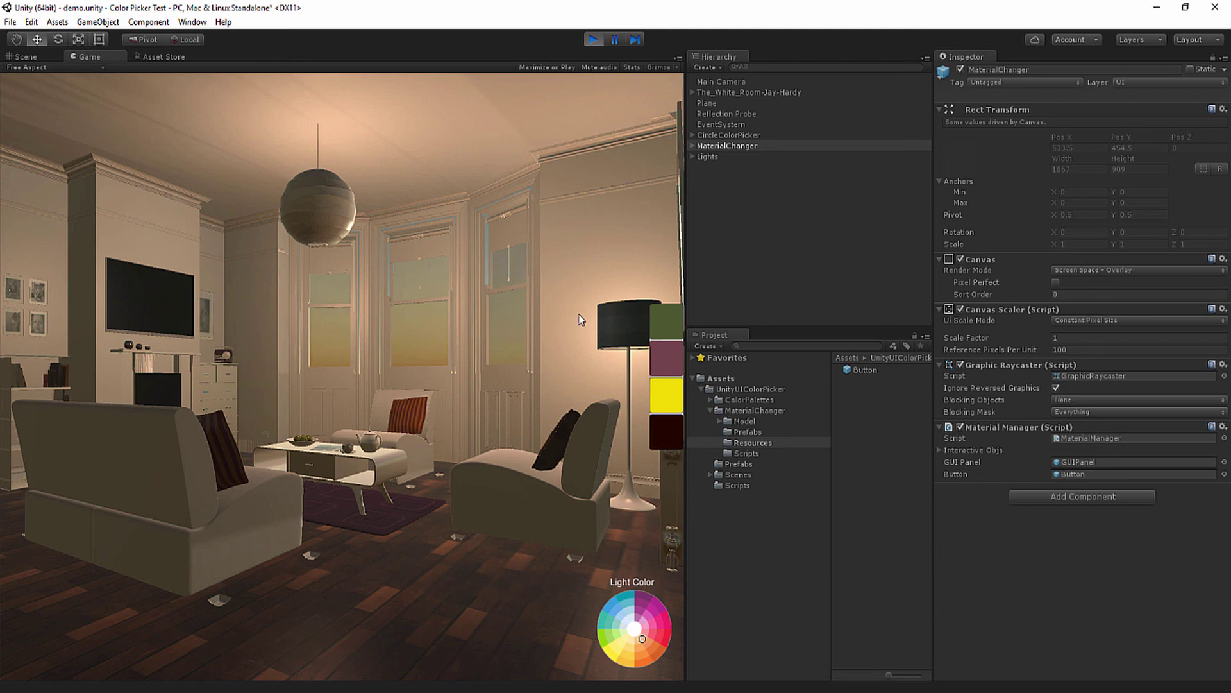
- Recolour the walls through red, green and blue swatches, ending on blue
{"action": "left_click", "coordinate": [645, 356]}
{"action": "left_click", "coordinate": [654, 360]}
{"action": "left_click", "coordinate": [667, 406]}
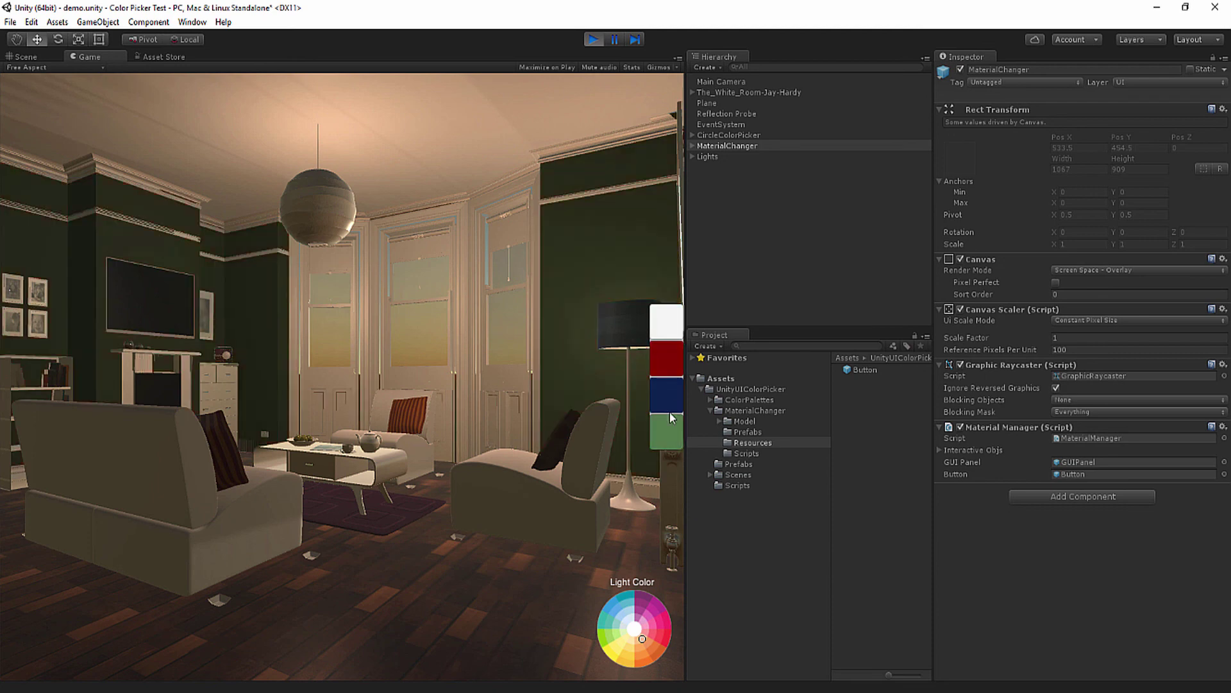
{"action": "left_click", "coordinate": [667, 417]}
{"action": "left_click", "coordinate": [670, 412]}
{"action": "left_click", "coordinate": [672, 407]}
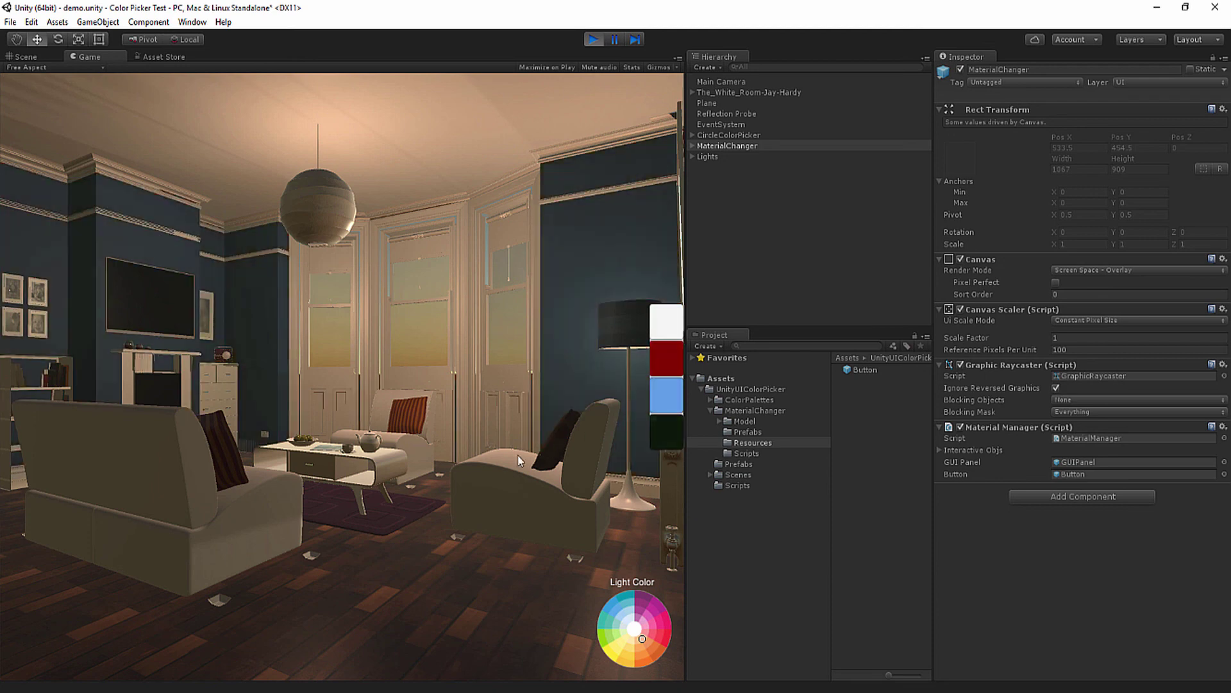
- Turn the centre armchair's pillow green, then pick the armchair and sofa pillow to view their swatches
{"action": "left_click", "coordinate": [420, 422]}
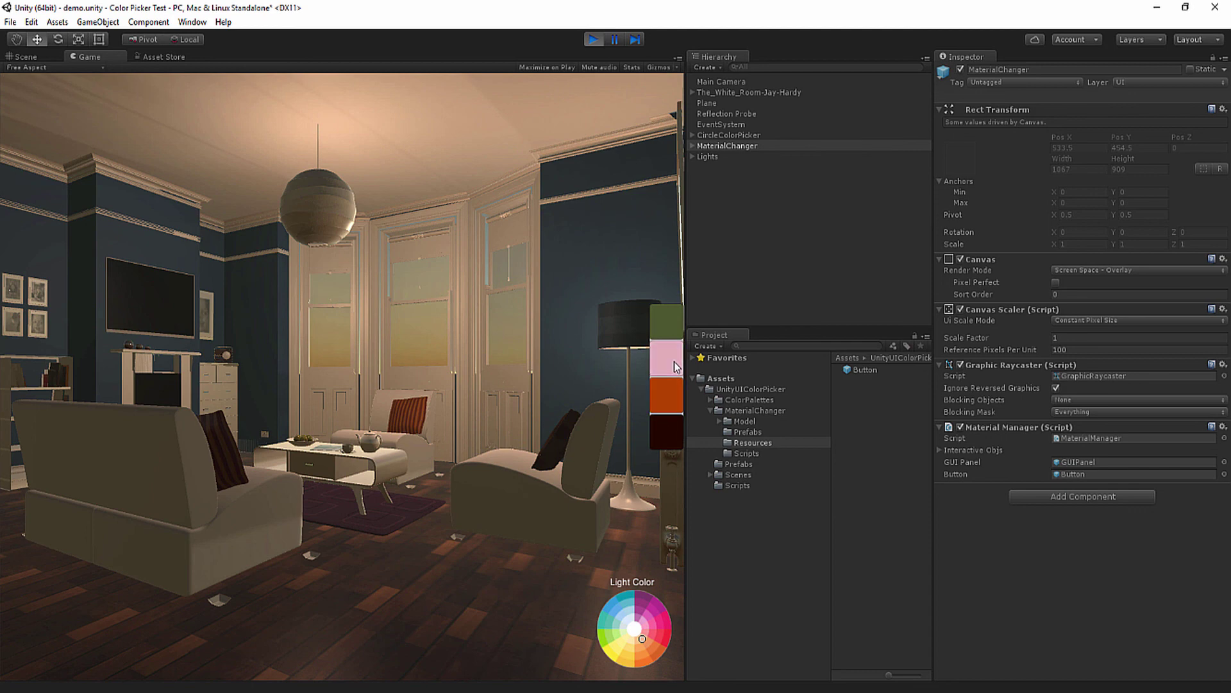
{"action": "left_click", "coordinate": [661, 322]}
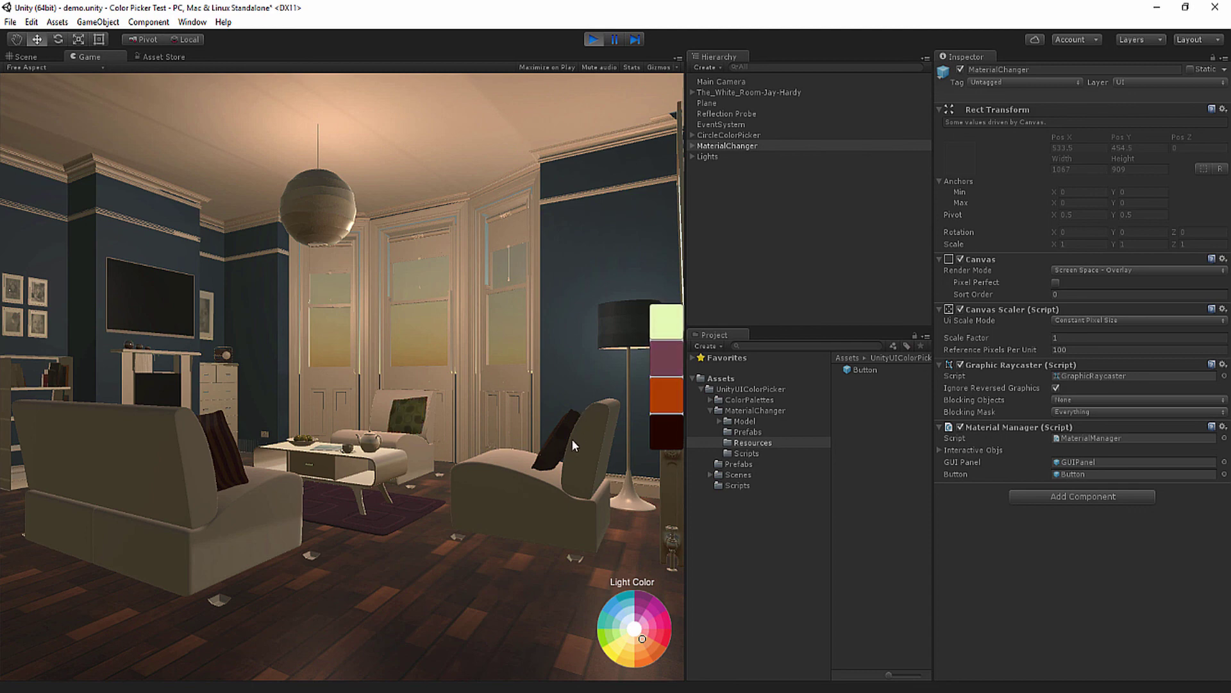
{"action": "left_click", "coordinate": [548, 449]}
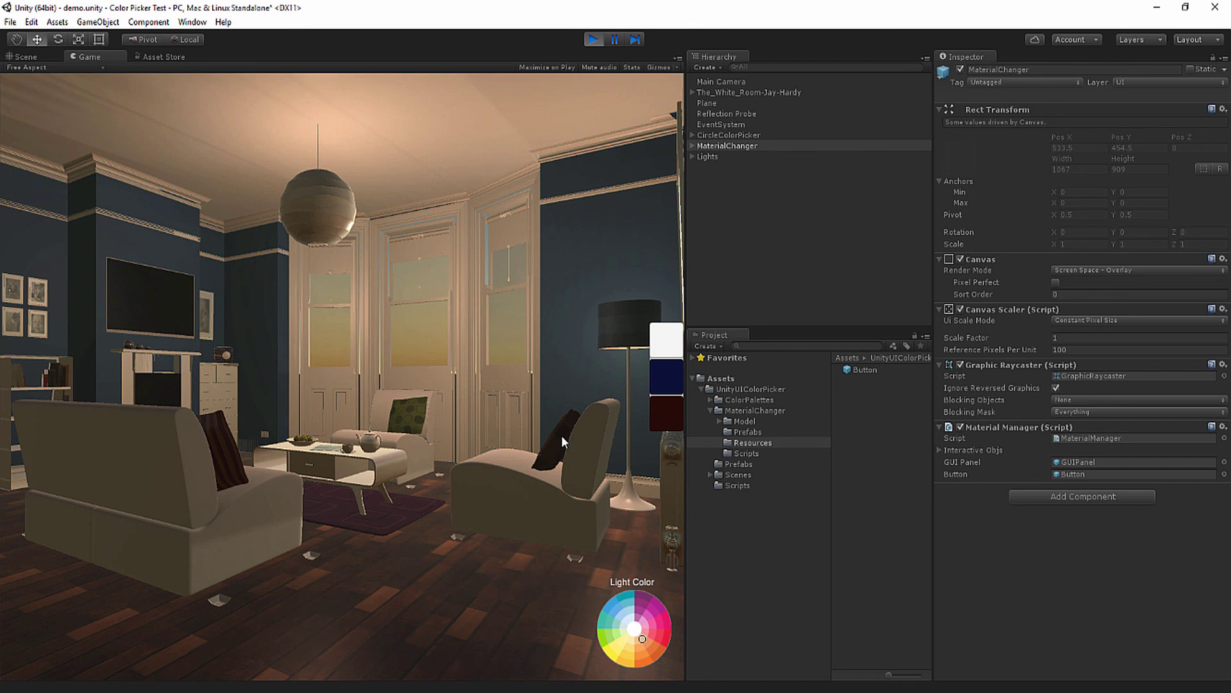
{"action": "left_click", "coordinate": [560, 434]}
{"action": "left_click", "coordinate": [238, 456]}
- Cycle the rug through dark green and dark red to black, then darken the hanging lamp shade
{"action": "left_click", "coordinate": [577, 459]}
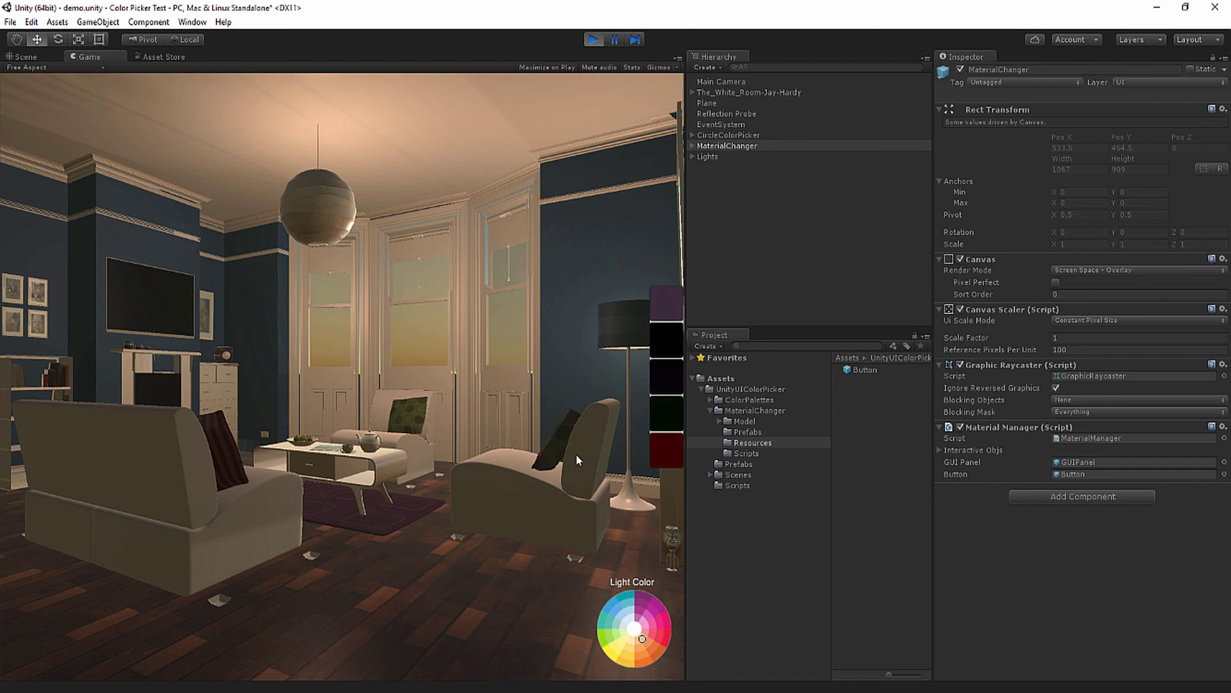
{"action": "left_click", "coordinate": [676, 426]}
{"action": "left_click", "coordinate": [668, 440]}
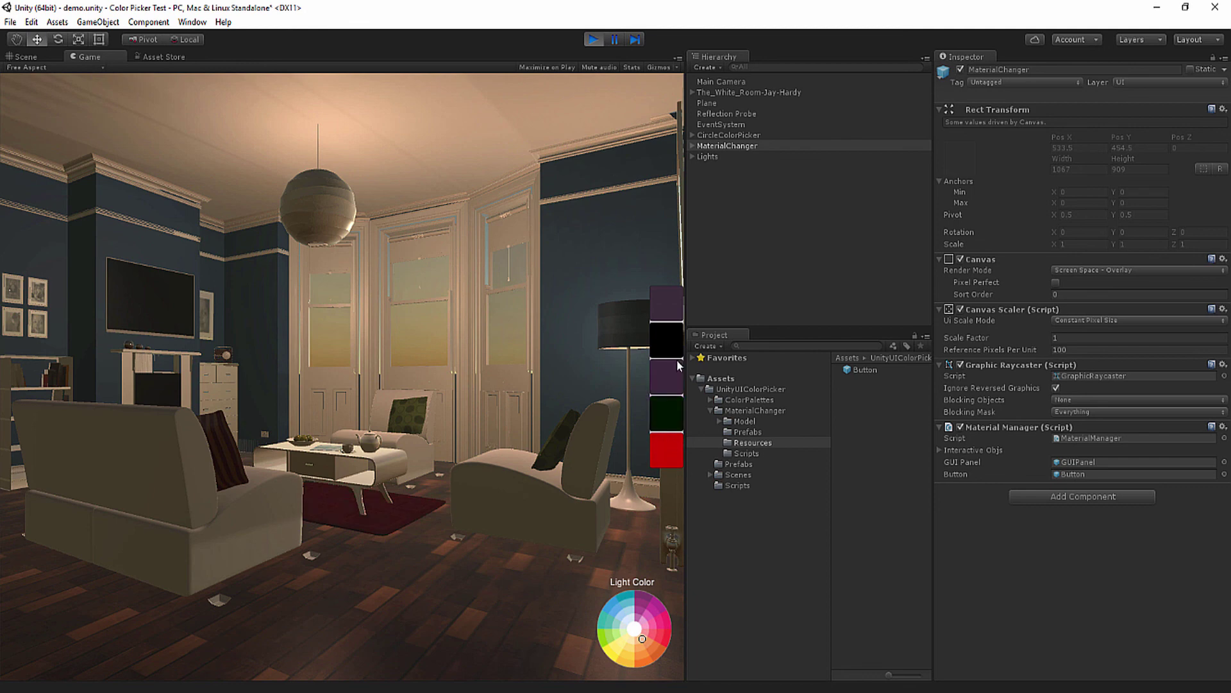
{"action": "left_click", "coordinate": [671, 343]}
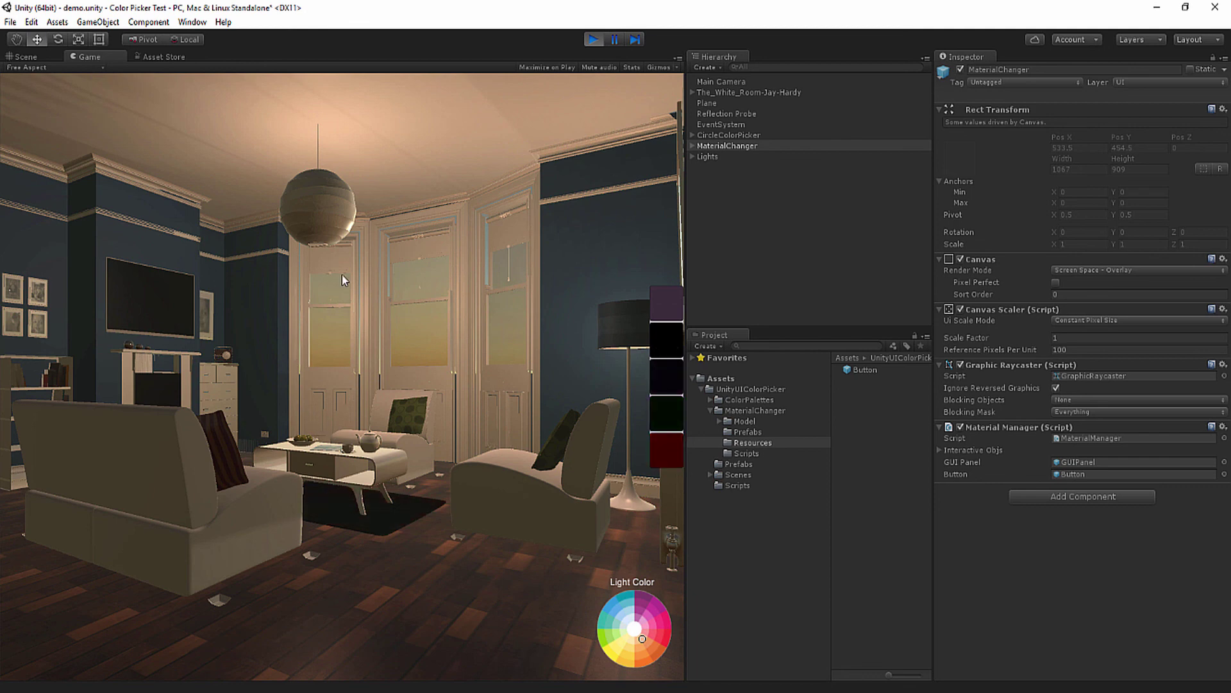
{"action": "left_click", "coordinate": [326, 194]}
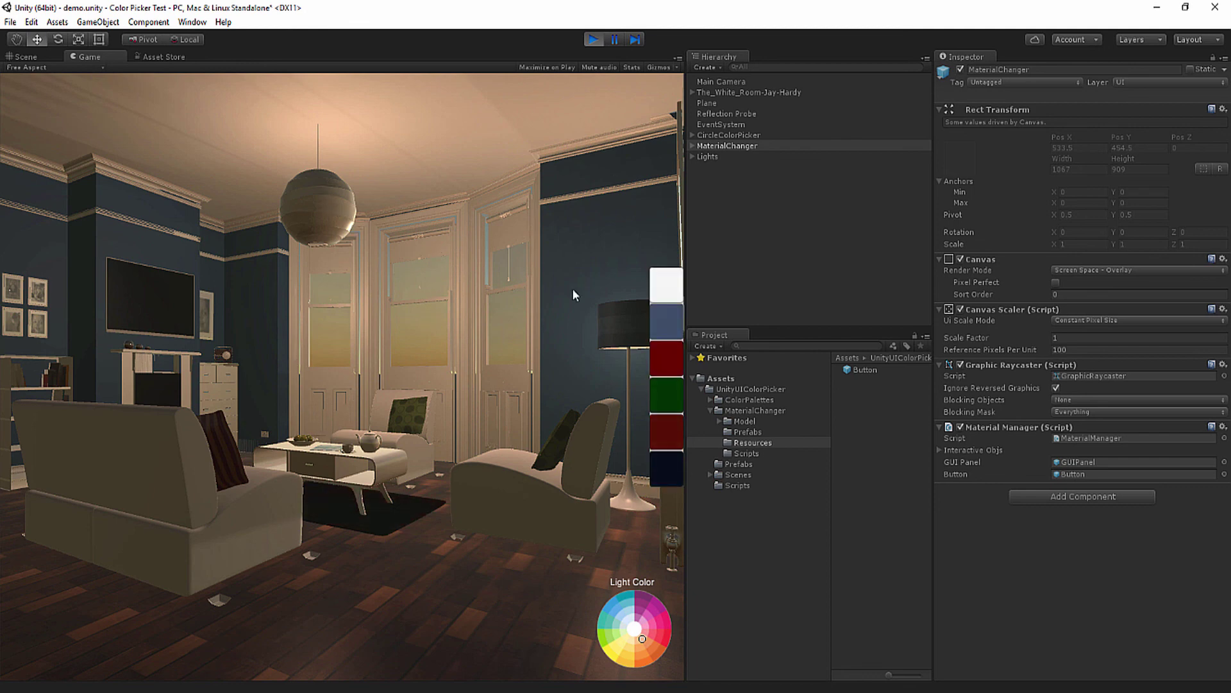
{"action": "left_click", "coordinate": [664, 326]}
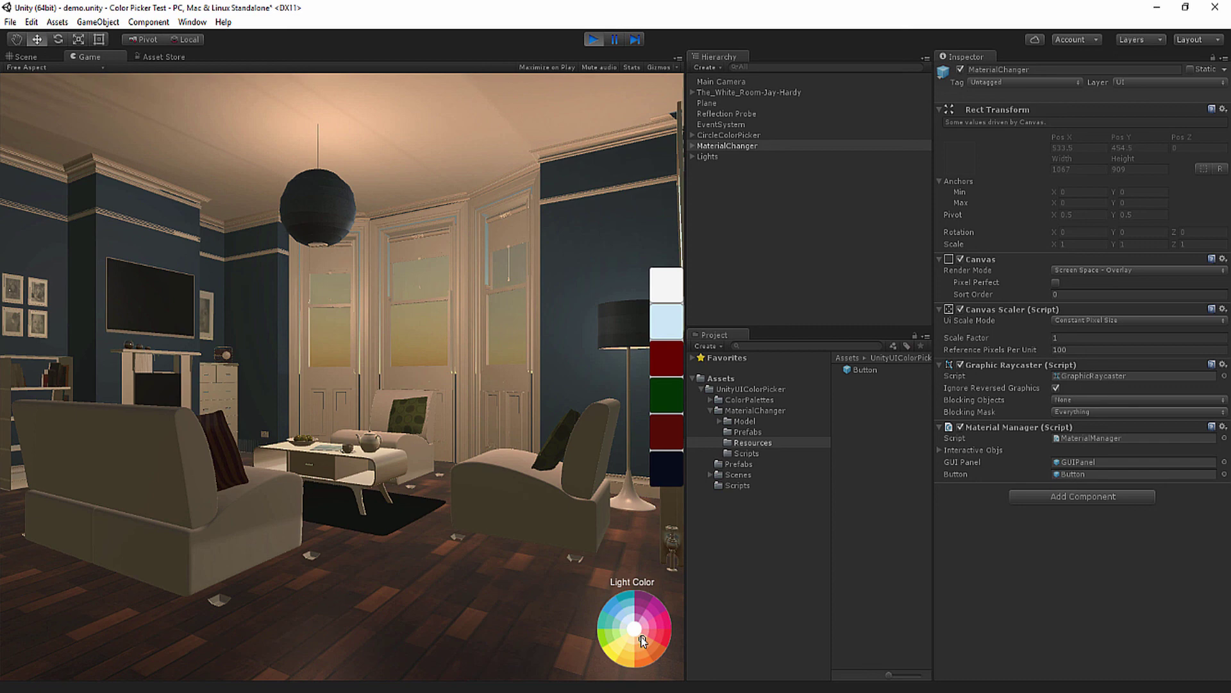
- Shift the room light to teal, exit Play mode and save the demo scene with Ctrl+S
{"action": "left_click_drag", "start_coordinate": [644, 641], "coordinate": [607, 606]}
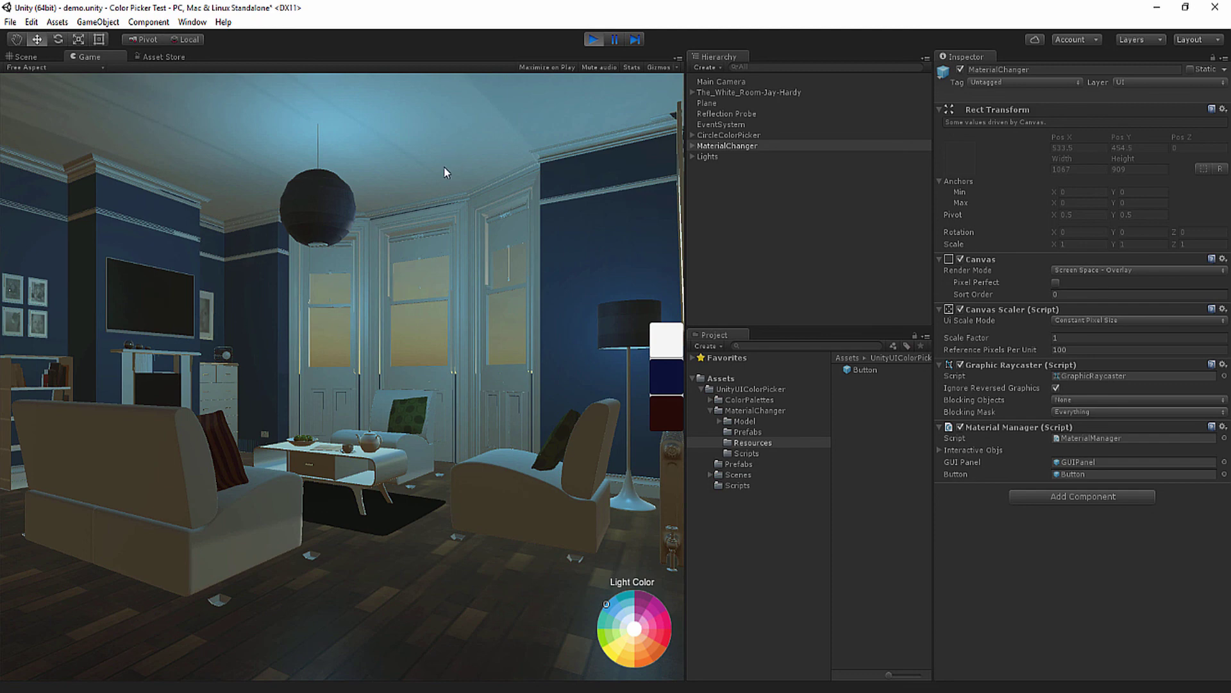
{"action": "left_click", "coordinate": [594, 40]}
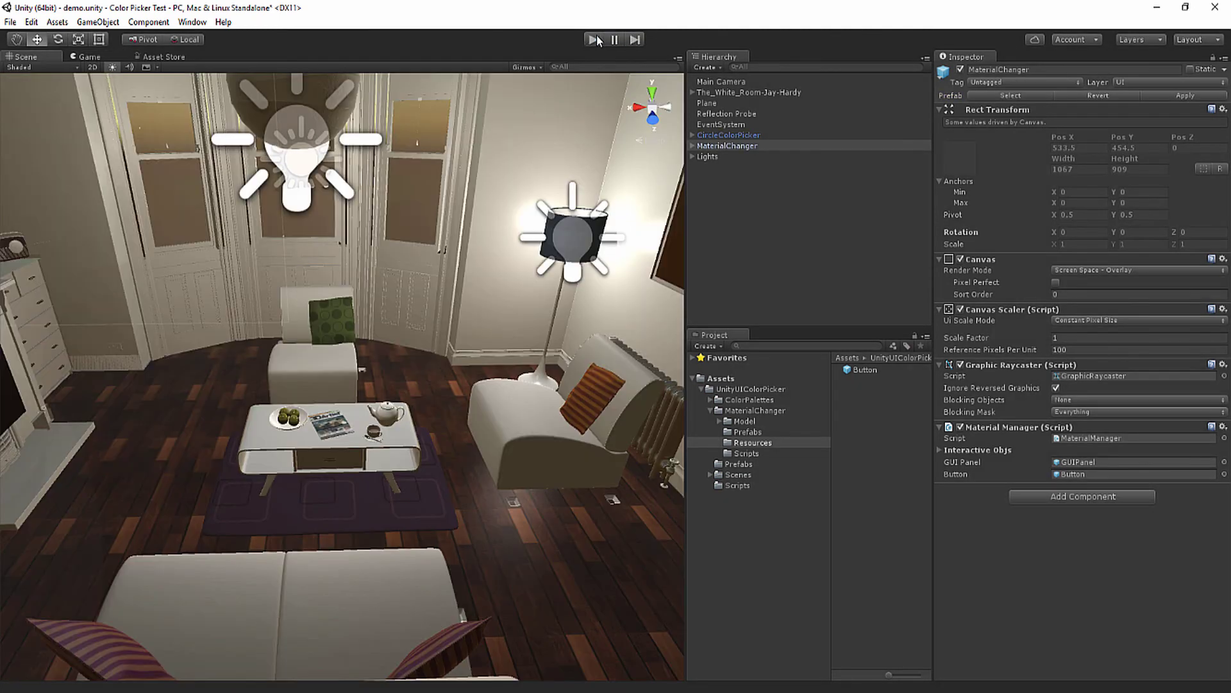
{"action": "left_click", "coordinate": [520, 204]}
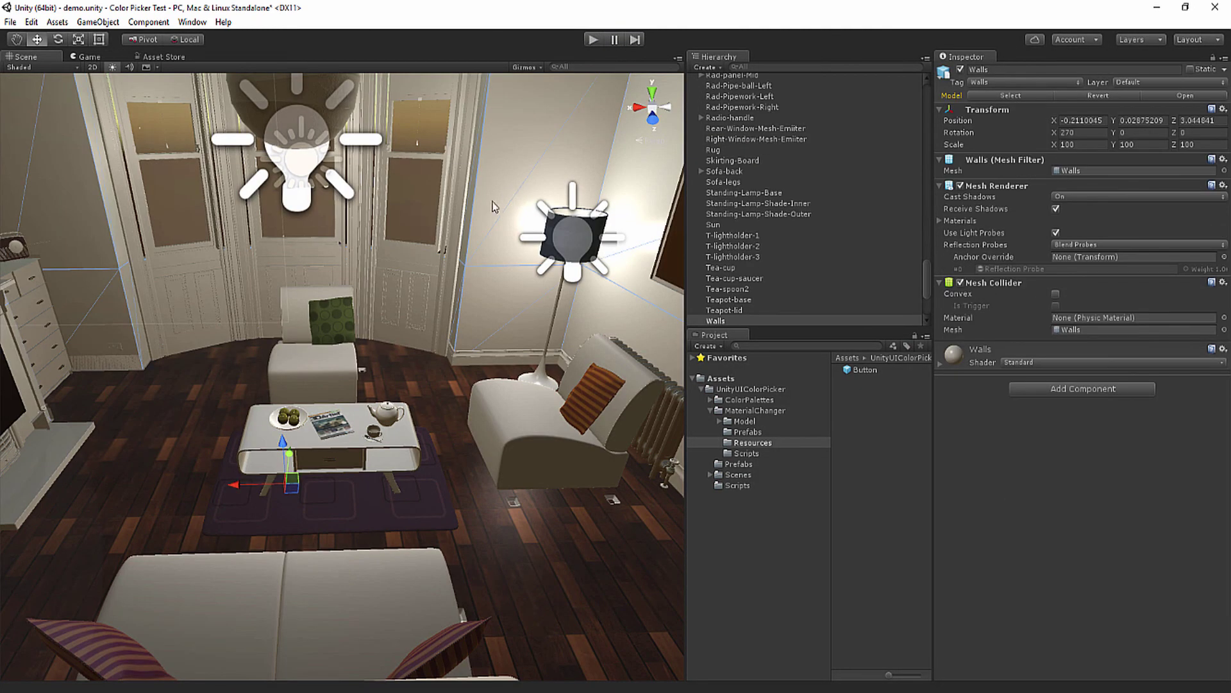
{"action": "key", "text": "ctrl+s"}
{"action": "left_click", "coordinate": [19, 23]}
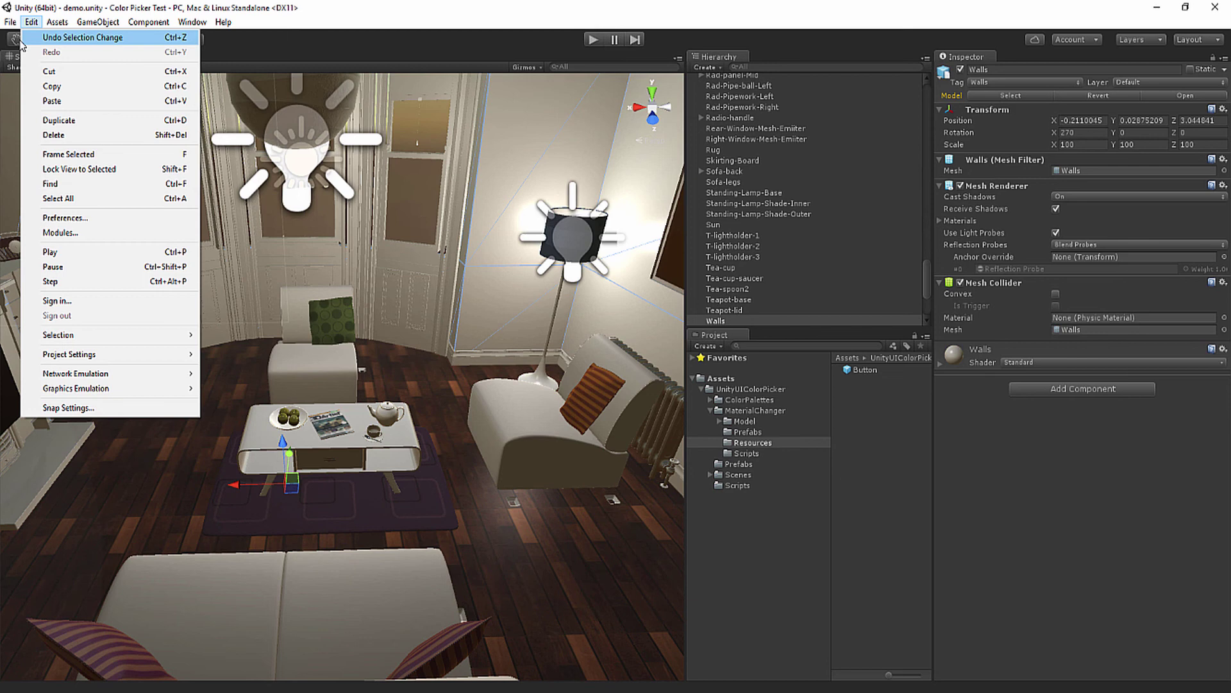
- Create a new scene and drag in the MaterialChanger prefab from Assets/MaterialChanger/Prefabs
{"action": "left_click", "coordinate": [40, 37]}
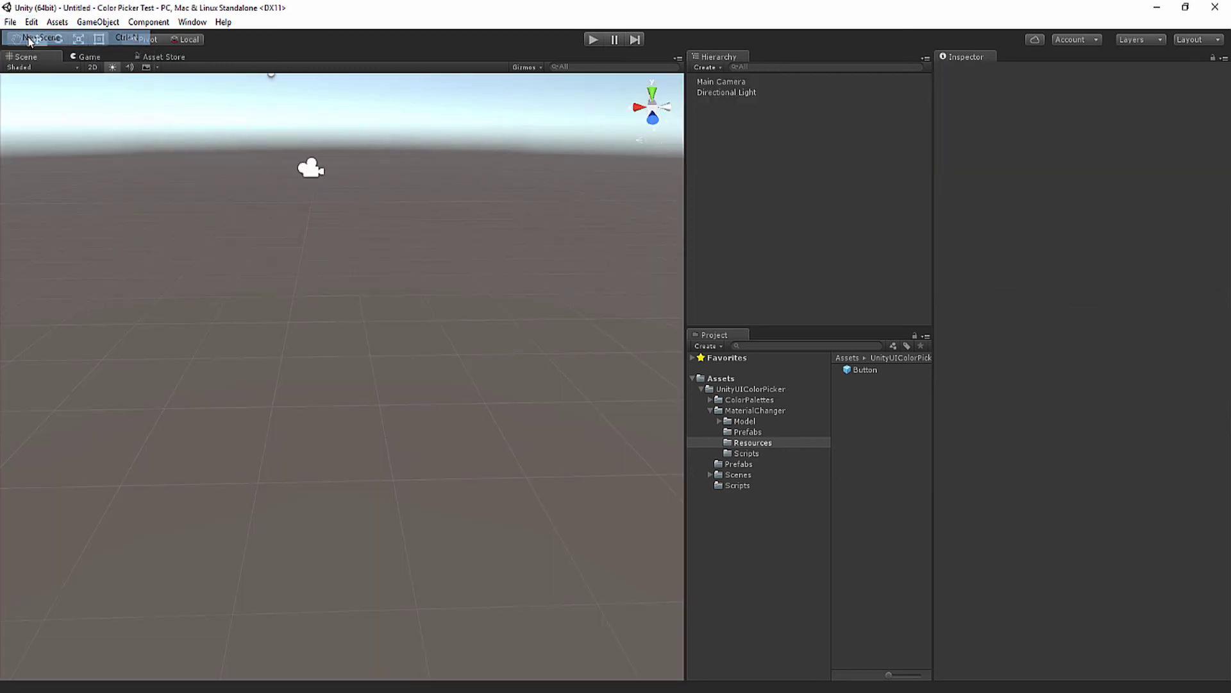
{"action": "left_click", "coordinate": [748, 431]}
{"action": "left_click_drag", "start_coordinate": [876, 370], "coordinate": [861, 271]}
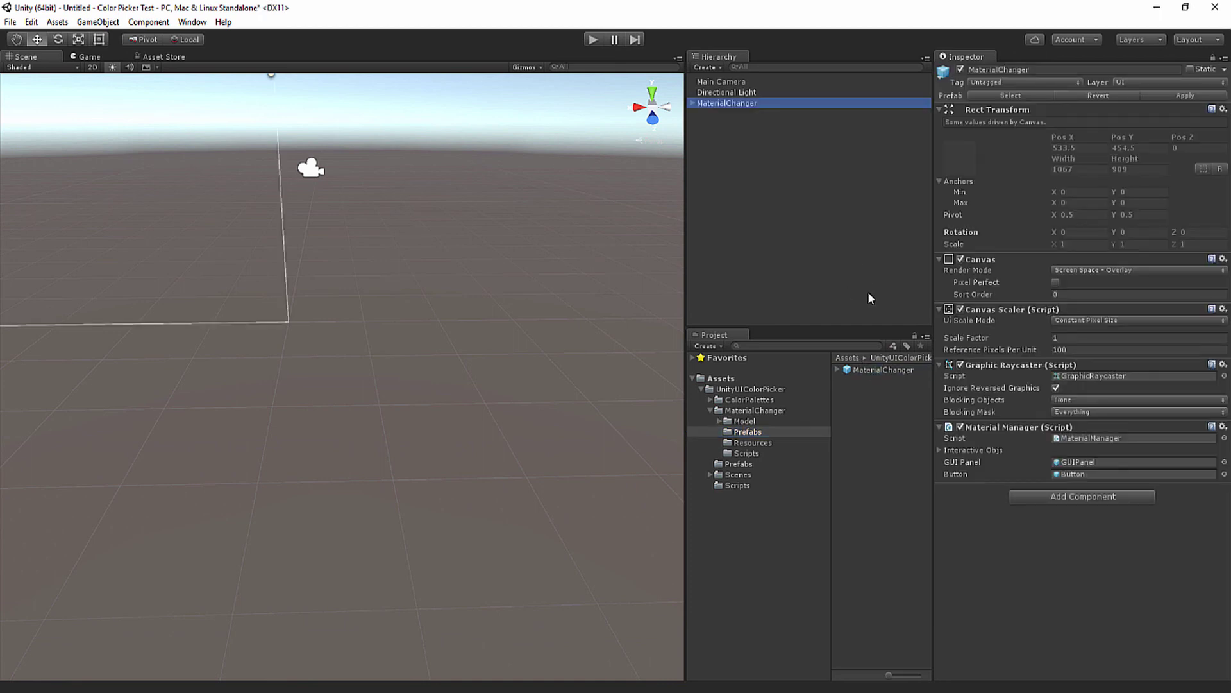
{"action": "left_click", "coordinate": [937, 450]}
{"action": "left_click", "coordinate": [937, 450]}
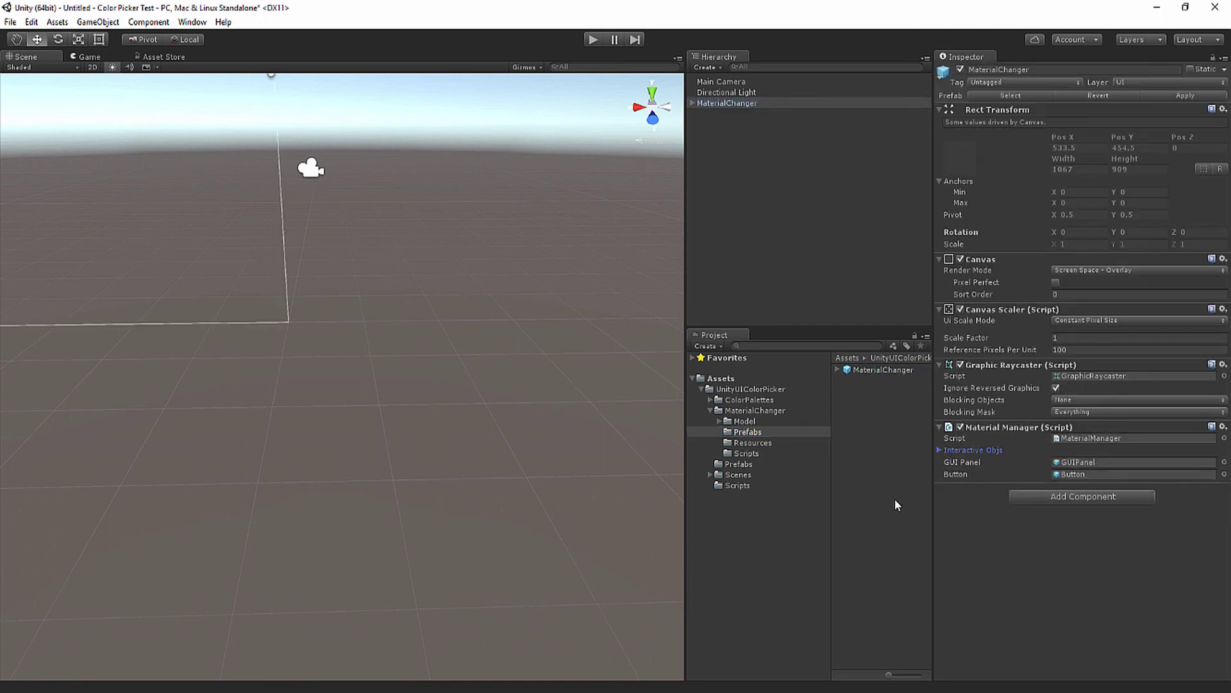
{"action": "left_click", "coordinate": [96, 23]}
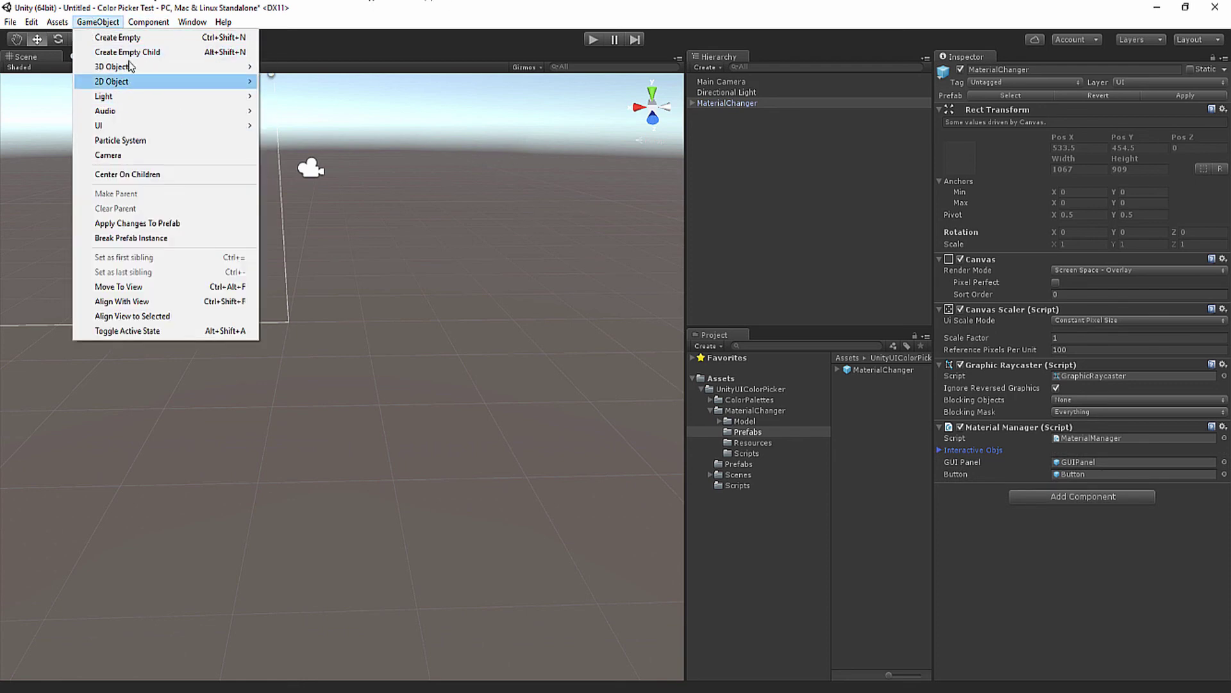
- Create a 3D cube via GameObject > 3D Object and tag it Pillow
{"action": "mouse_move", "coordinate": [132, 69]}
{"action": "left_click", "coordinate": [286, 67]}
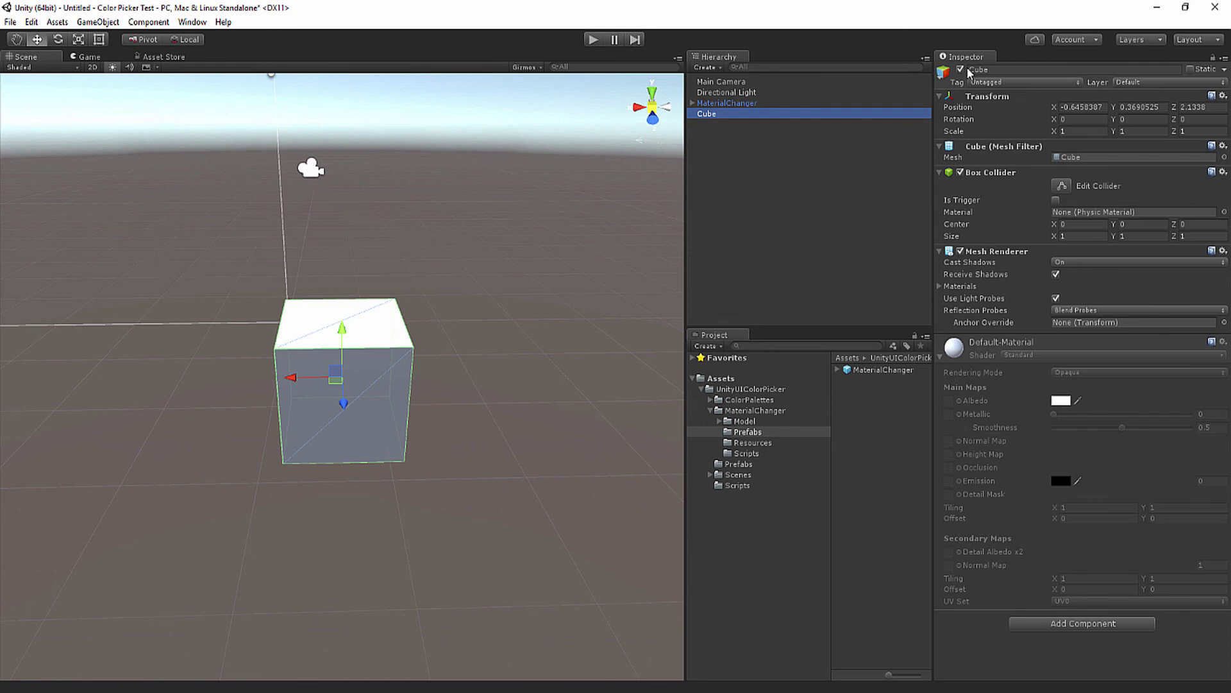
{"action": "left_click", "coordinate": [982, 80]}
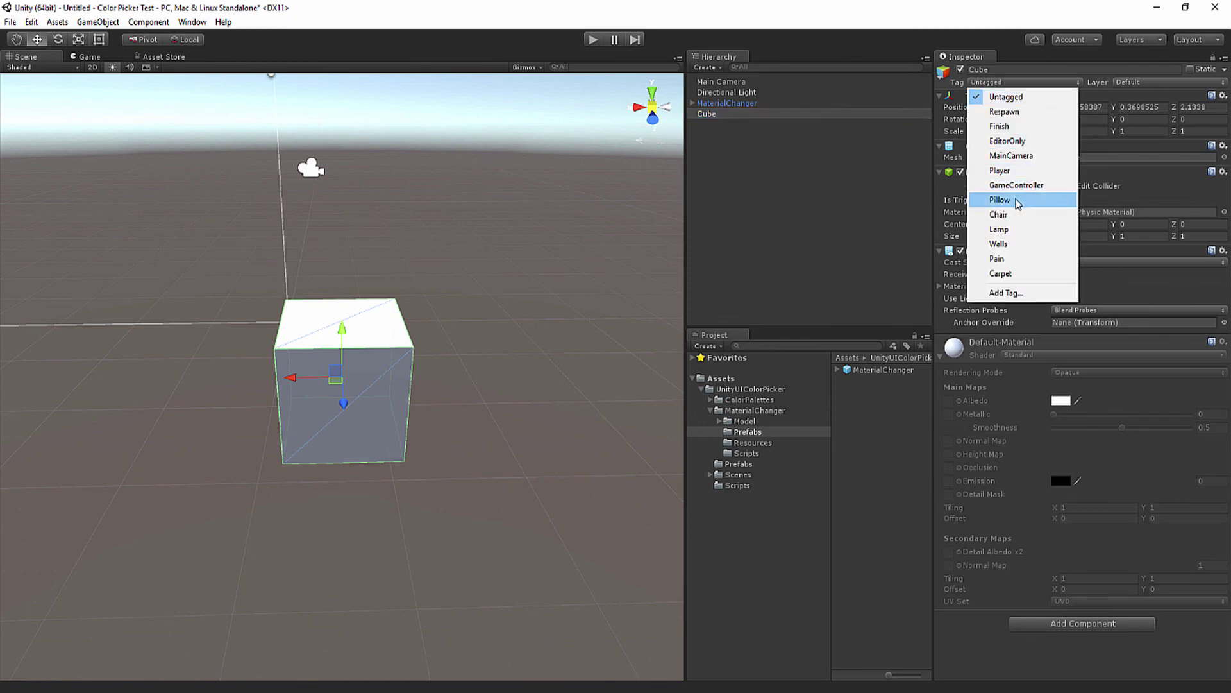
{"action": "left_click", "coordinate": [1015, 199]}
{"action": "scroll", "coordinate": [522, 199], "scroll_direction": "down", "scroll_amount": 4}
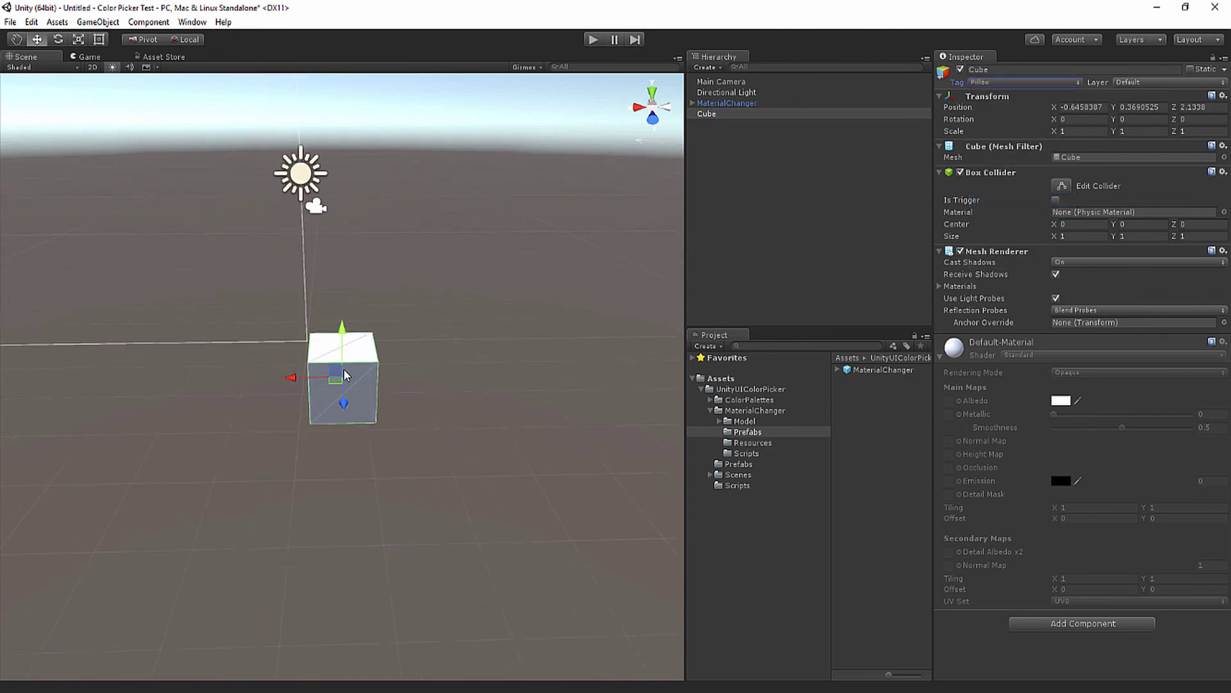
- Duplicate the Pillow cube with Ctrl+D, moving copies to the right and left
{"action": "key", "text": "ctrl+d"}
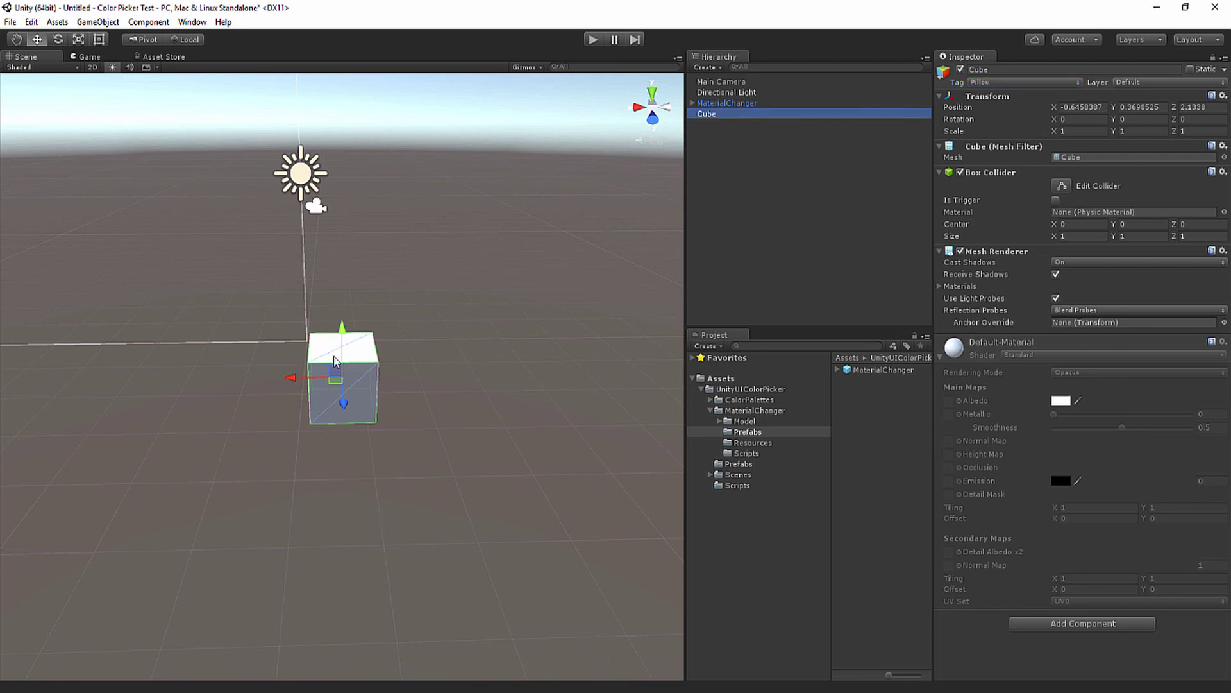
{"action": "key", "text": "ctrl+d"}
{"action": "left_click_drag", "start_coordinate": [367, 379], "coordinate": [486, 514]}
{"action": "left_click", "coordinate": [486, 514]}
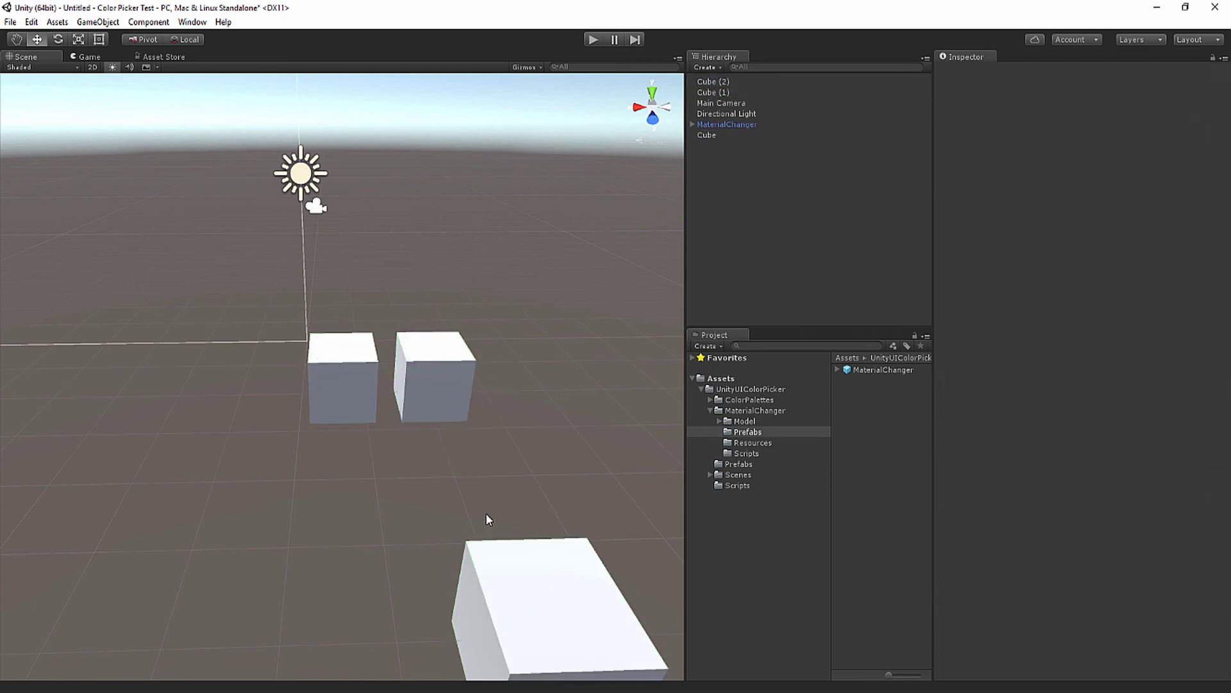
{"action": "scroll", "coordinate": [459, 524], "scroll_direction": "down", "scroll_amount": 2}
{"action": "left_click", "coordinate": [459, 524]}
{"action": "key", "text": "ctrl+d"}
{"action": "left_click_drag", "start_coordinate": [433, 547], "coordinate": [112, 549]}
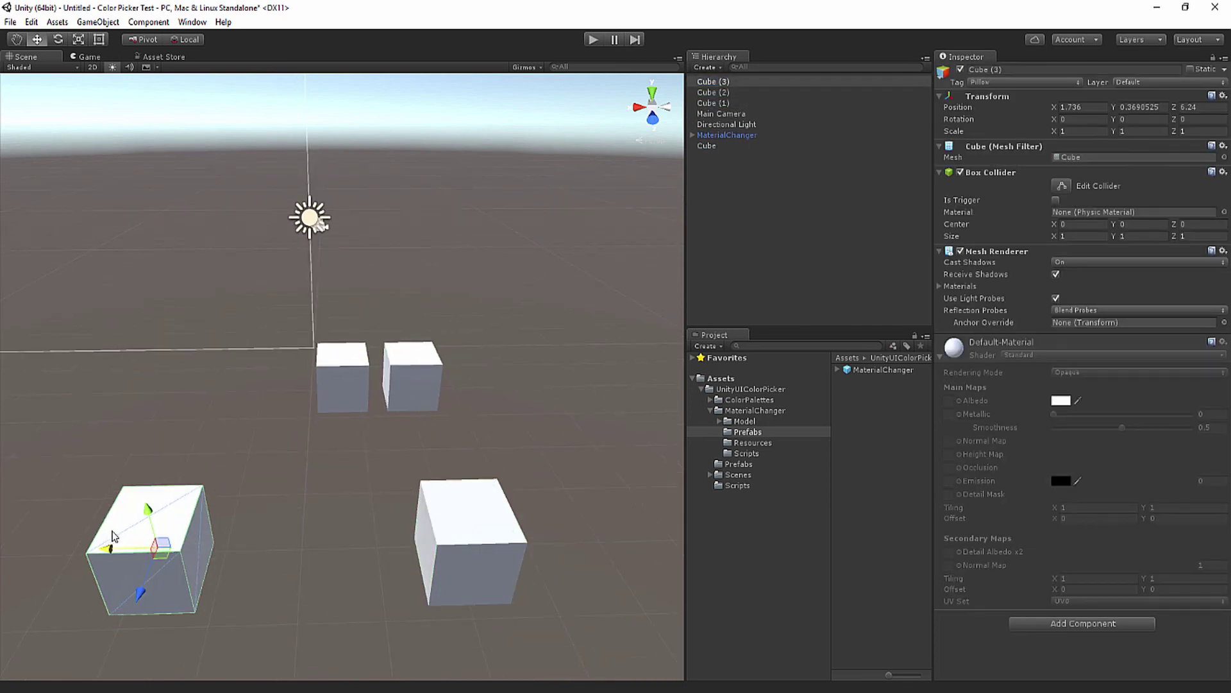
- Make more cube copies and spread them toward the back and left of the floor
{"action": "key", "text": "ctrl+d"}
{"action": "left_click_drag", "start_coordinate": [141, 593], "coordinate": [83, 428]}
{"action": "key", "text": "ctrl+d"}
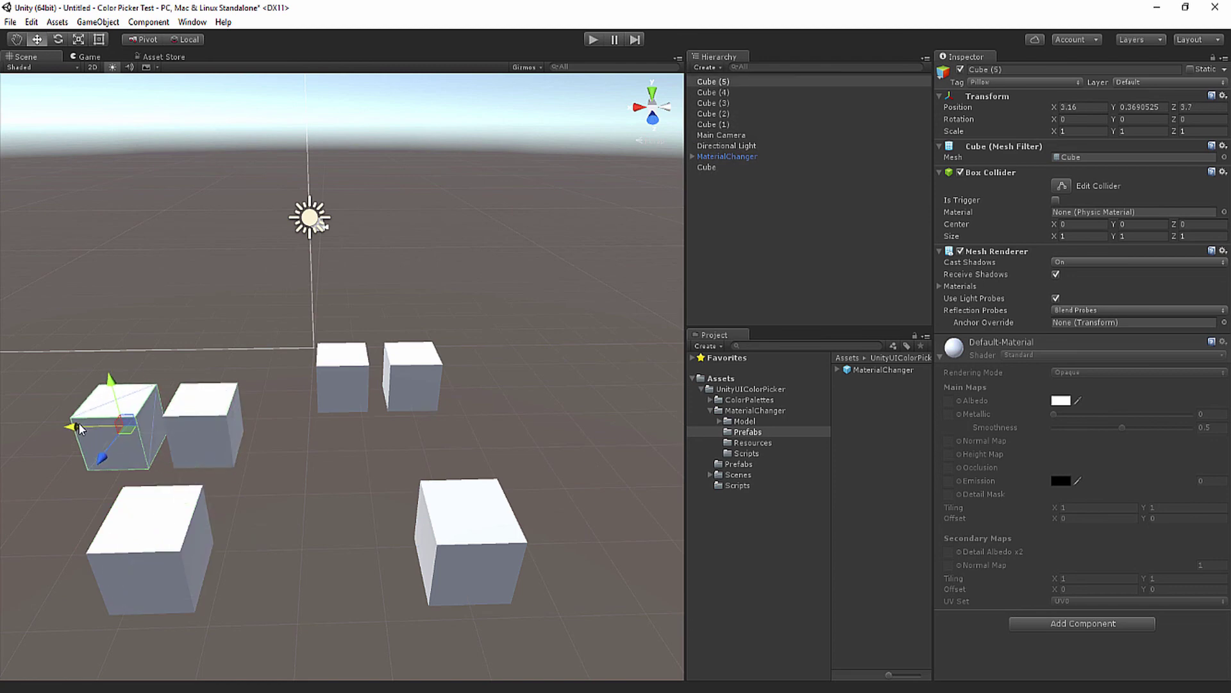
{"action": "scroll", "coordinate": [149, 417], "scroll_direction": "down", "scroll_amount": 2}
{"action": "key", "text": "ctrl+d"}
{"action": "left_click_drag", "start_coordinate": [179, 402], "coordinate": [14, 472]}
{"action": "key", "text": "ctrl+d"}
{"action": "key", "text": "ctrl+d"}
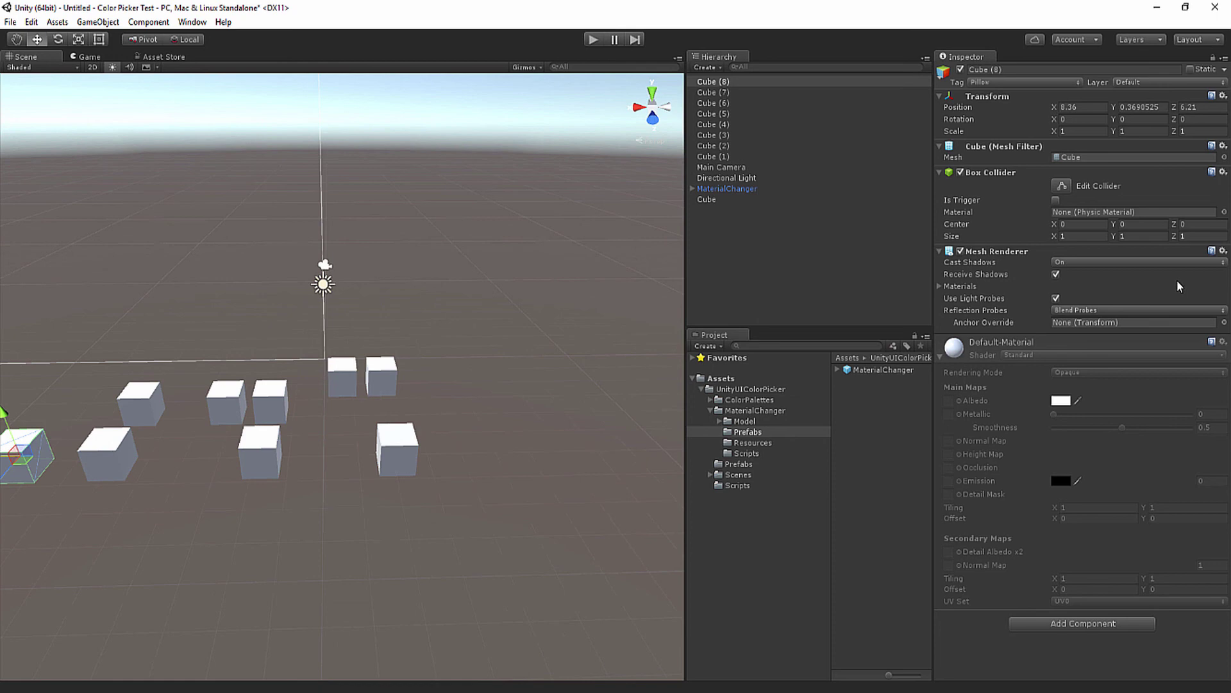
- Create a new sphere and move it to the left above the cubes
{"action": "scroll", "coordinate": [234, 227], "scroll_direction": "down", "scroll_amount": 2}
{"action": "left_click", "coordinate": [98, 22]}
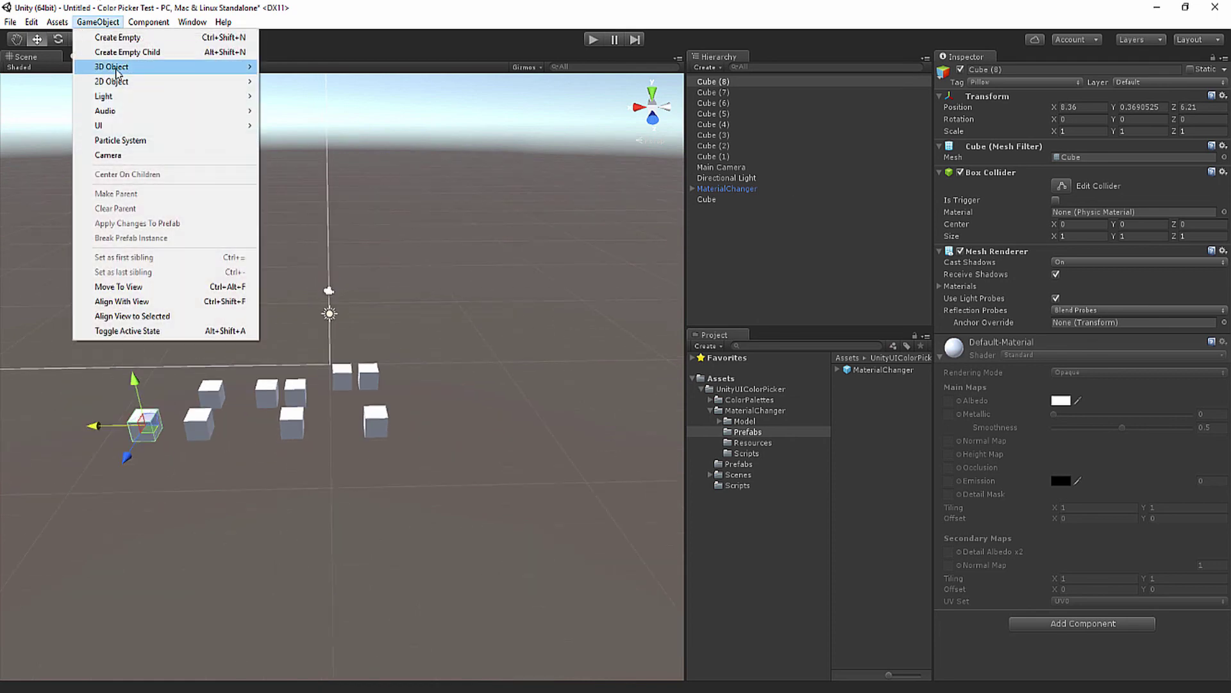
{"action": "mouse_move", "coordinate": [186, 67]}
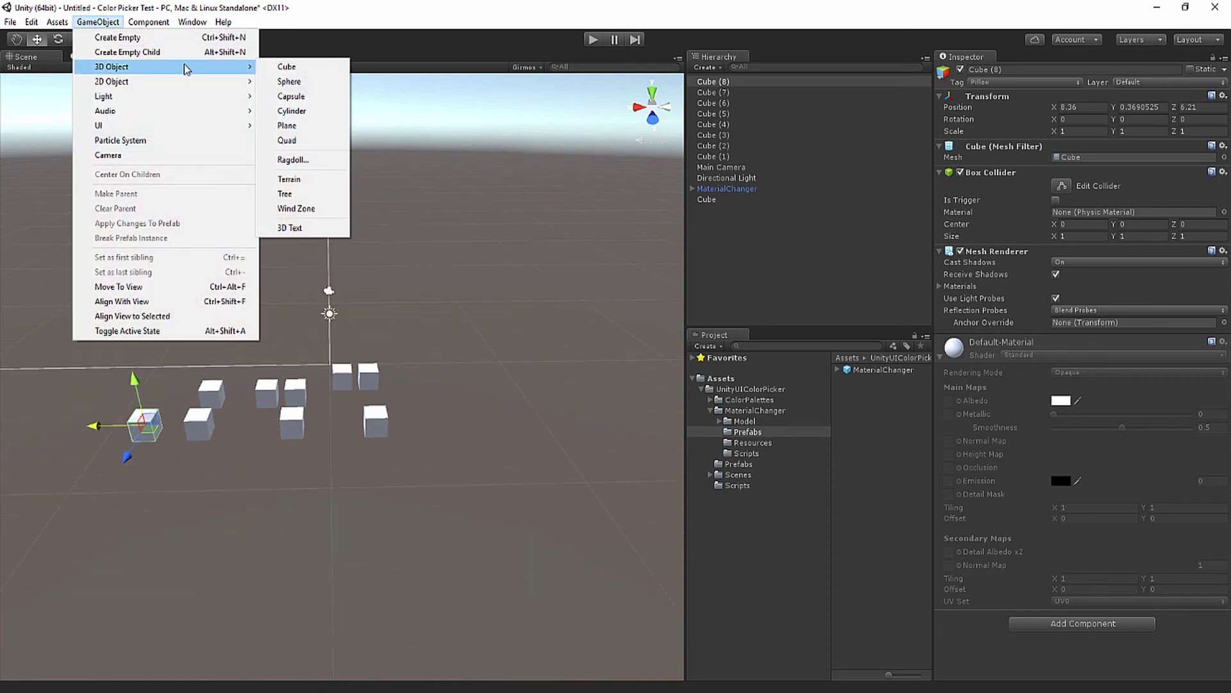
{"action": "left_click", "coordinate": [289, 82]}
{"action": "left_click_drag", "start_coordinate": [311, 383], "coordinate": [142, 381]}
- Duplicate the sphere several times, raising and shifting the copies to different positions
{"action": "key", "text": "ctrl+d"}
{"action": "key", "text": "ctrl+d"}
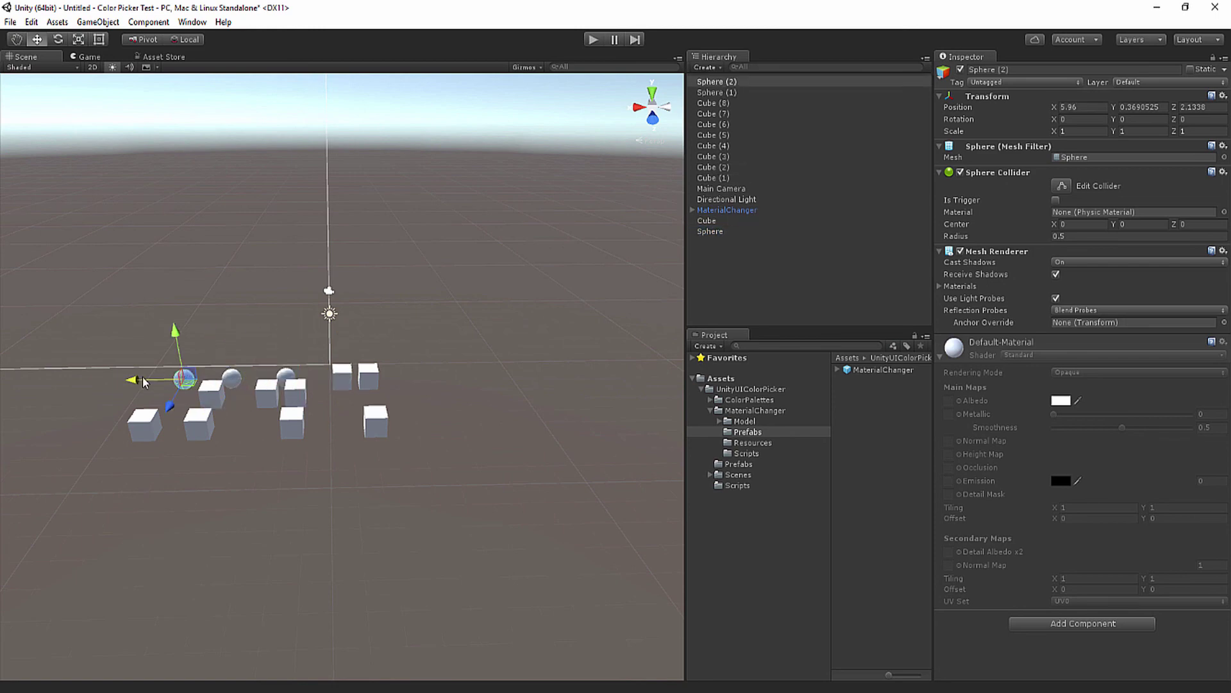
{"action": "key", "text": "ctrl+d"}
{"action": "left_click_drag", "start_coordinate": [174, 337], "coordinate": [172, 296]}
{"action": "key", "text": "ctrl+d"}
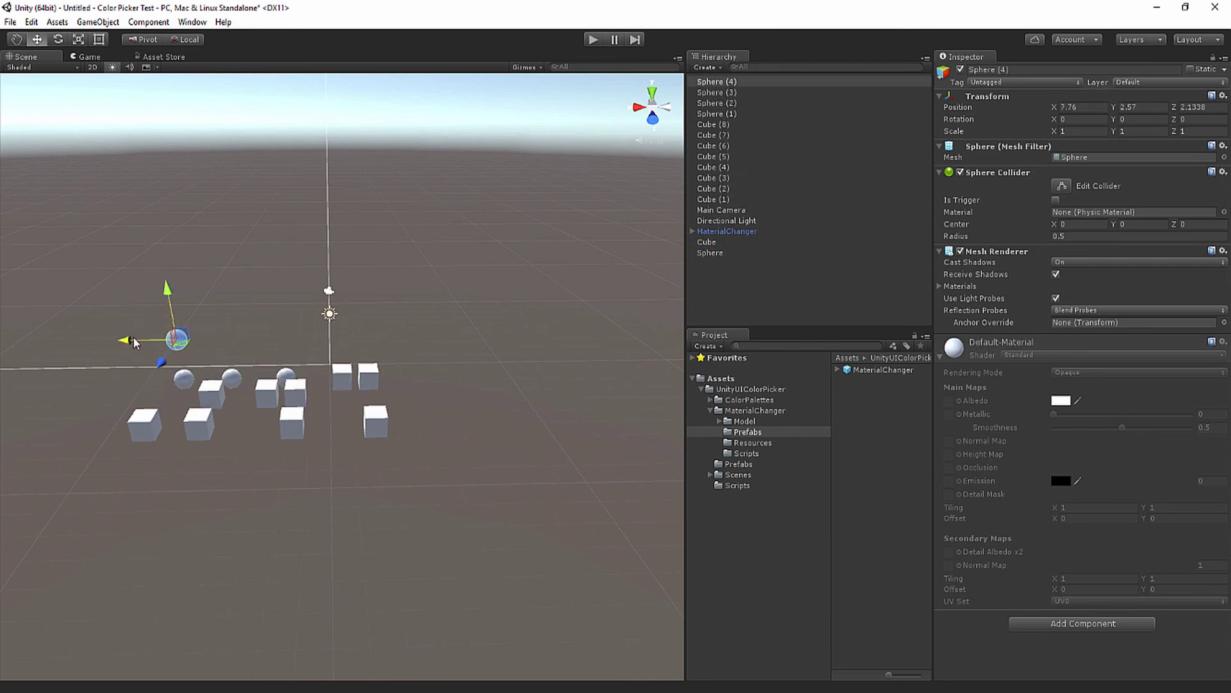
{"action": "key", "text": "ctrl+d"}
{"action": "left_click_drag", "start_coordinate": [133, 342], "coordinate": [214, 340]}
{"action": "left_click_drag", "start_coordinate": [254, 295], "coordinate": [253, 266]}
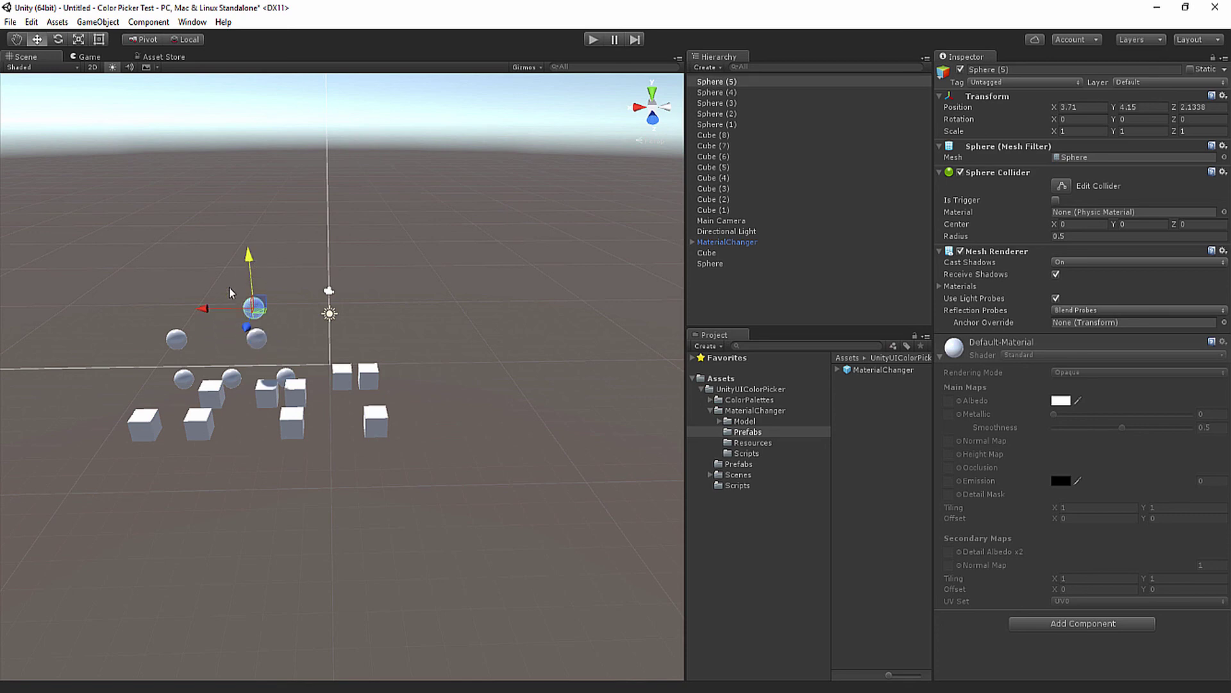
- Add the remaining sphere copies at varying heights, up to Sphere (7)
{"action": "left_click_drag", "start_coordinate": [207, 309], "coordinate": [169, 310]}
{"action": "key", "text": "ctrl+d"}
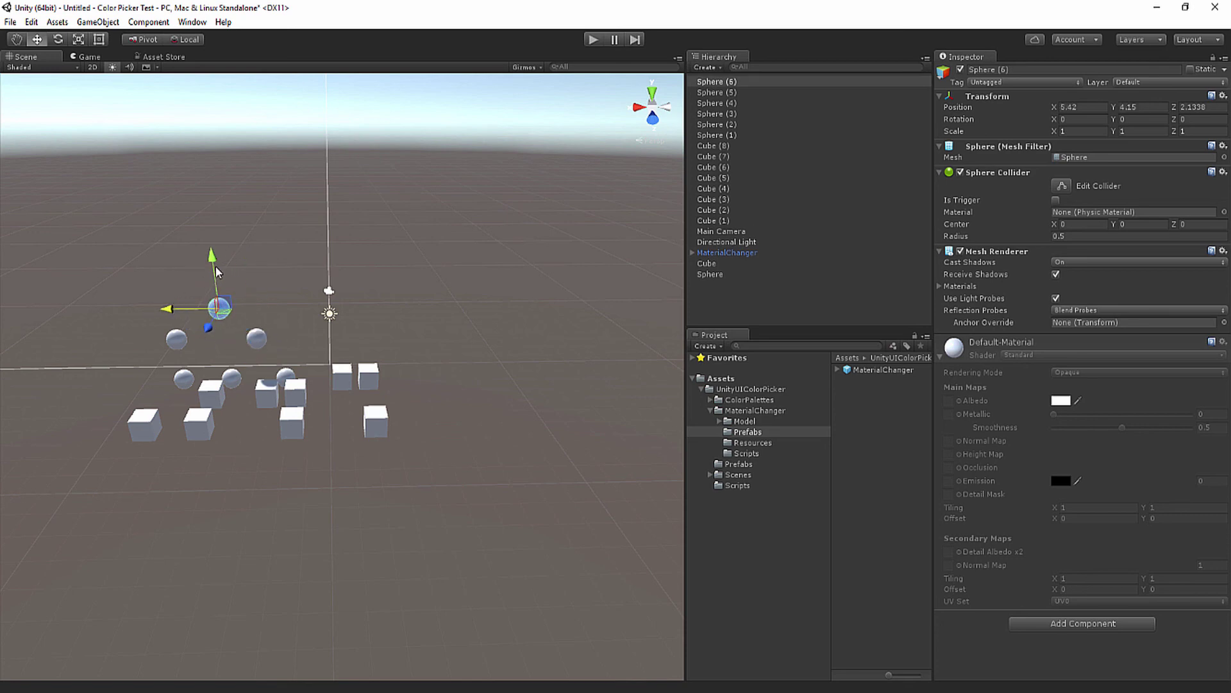
{"action": "left_click_drag", "start_coordinate": [215, 272], "coordinate": [212, 229]}
{"action": "left_click_drag", "start_coordinate": [173, 268], "coordinate": [115, 269]}
{"action": "key", "text": "ctrl+d"}
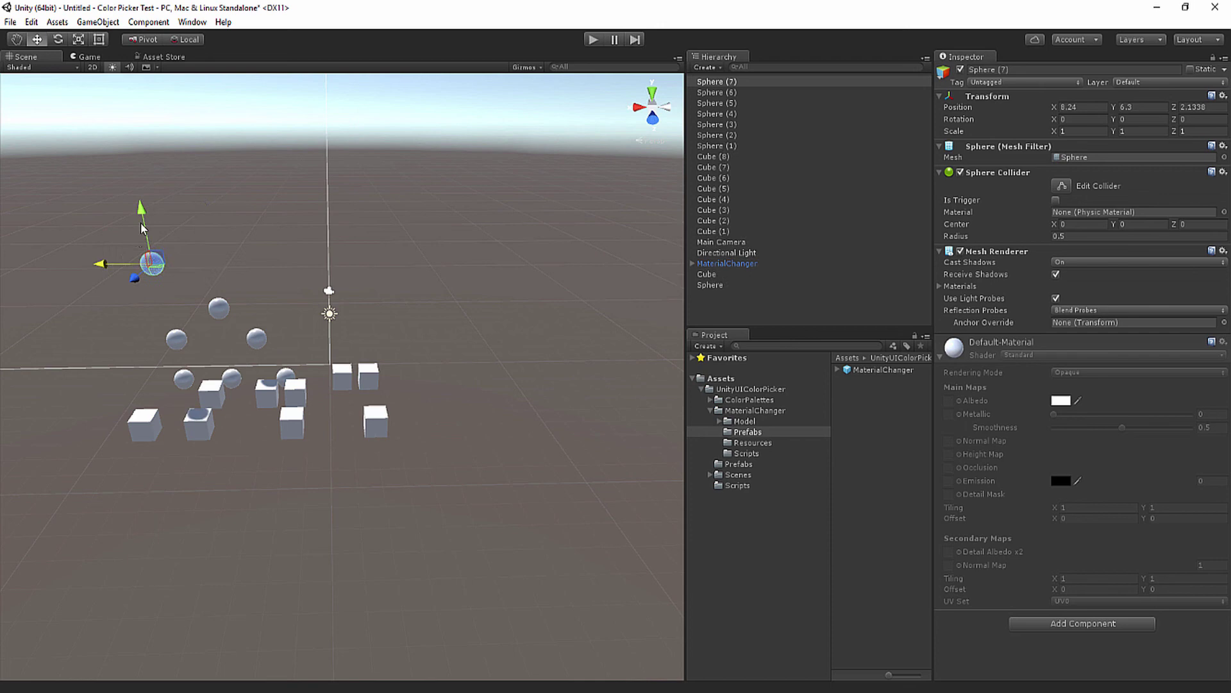
{"action": "left_click_drag", "start_coordinate": [146, 222], "coordinate": [153, 269]}
- Clear the selection and preview the scene through the Game view, then return to Scene view
{"action": "left_click", "coordinate": [69, 325]}
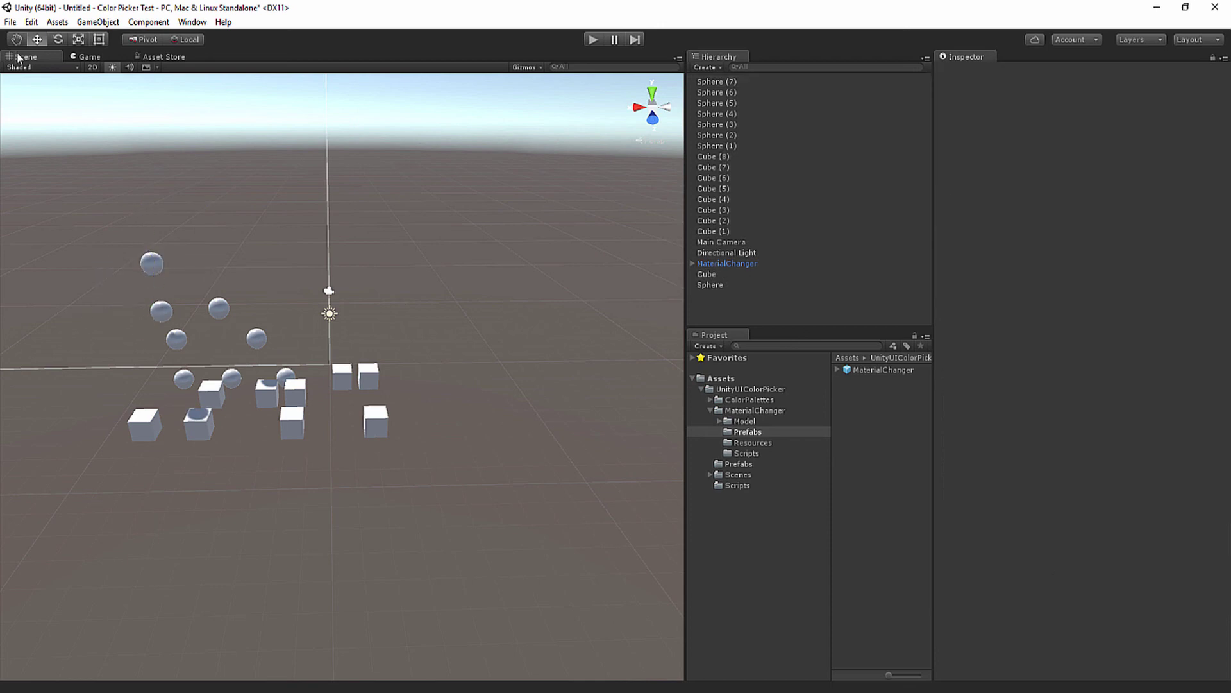
{"action": "left_click", "coordinate": [90, 57]}
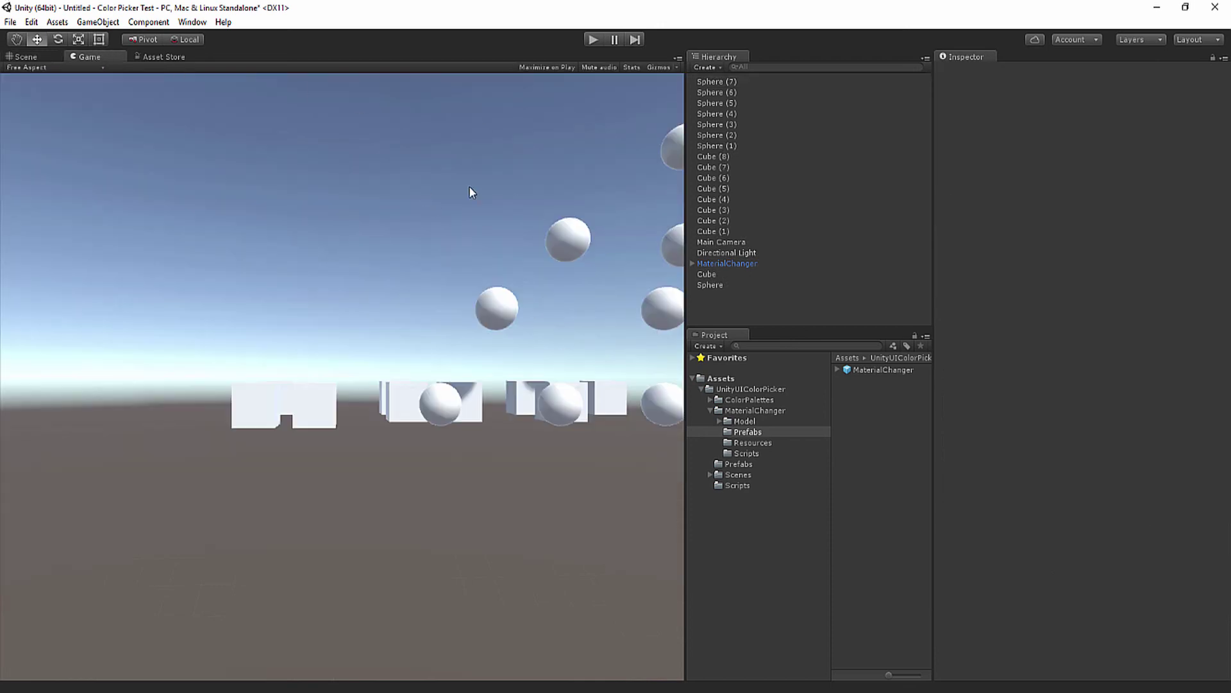
{"action": "left_click", "coordinate": [39, 57]}
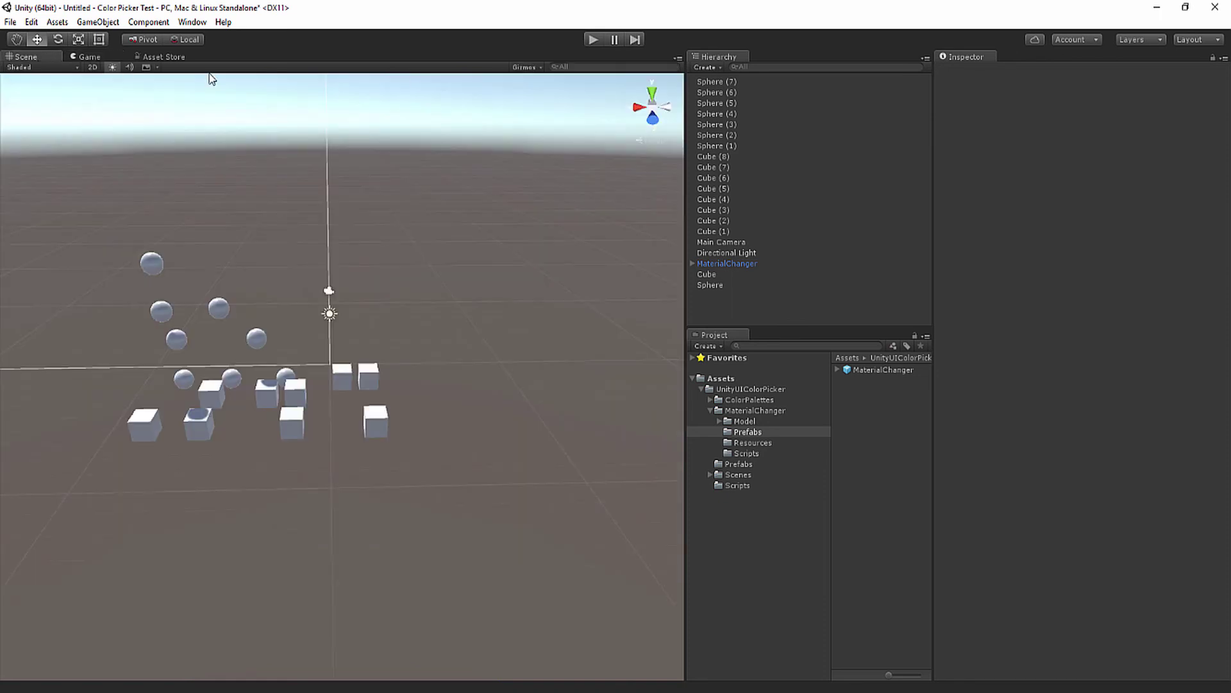
- Select Sphere through Sphere (7) in the Hierarchy and assign them the Chair tag
{"action": "left_click", "coordinate": [737, 146]}
{"action": "left_click_drag", "start_coordinate": [720, 288], "coordinate": [743, 162]}
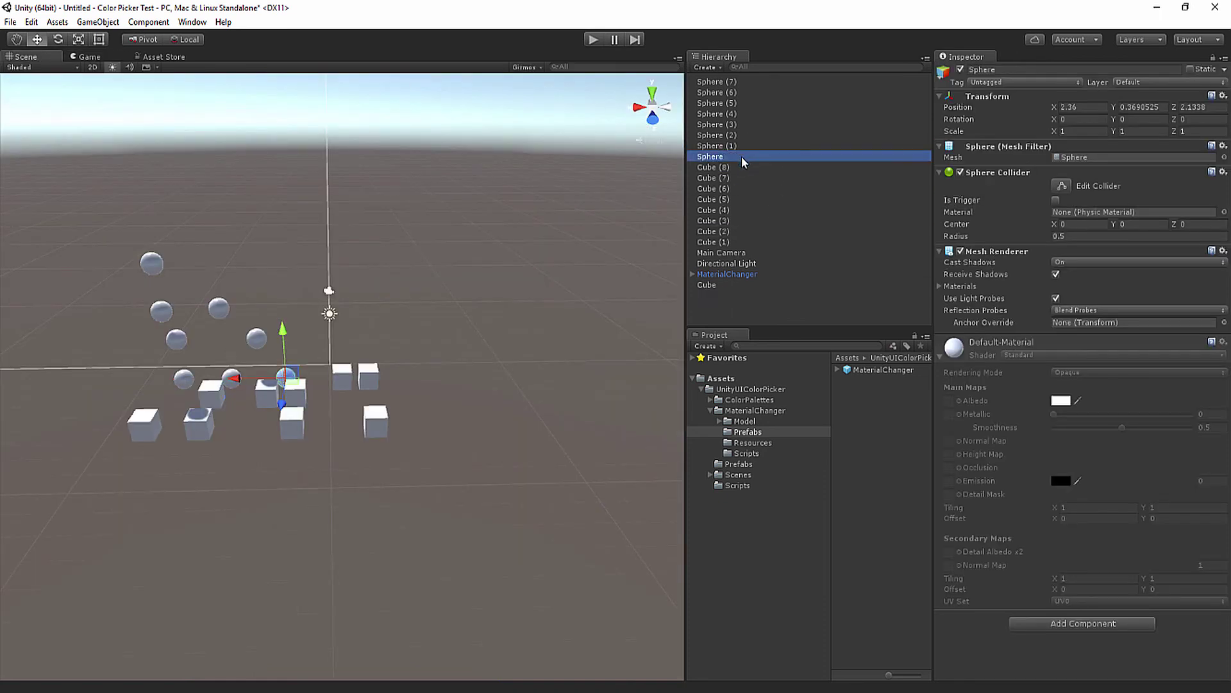
{"action": "left_click", "coordinate": [731, 82], "text": "ctrl"}
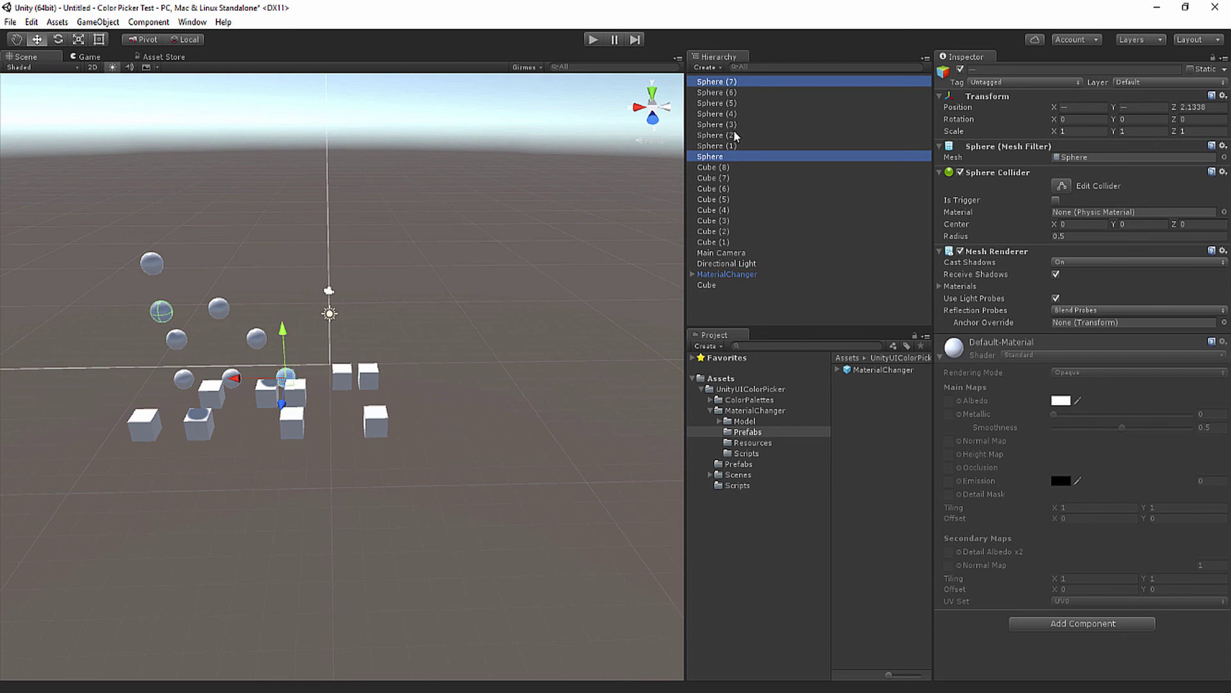
{"action": "left_click", "coordinate": [728, 157]}
{"action": "left_click", "coordinate": [738, 82], "text": "shift"}
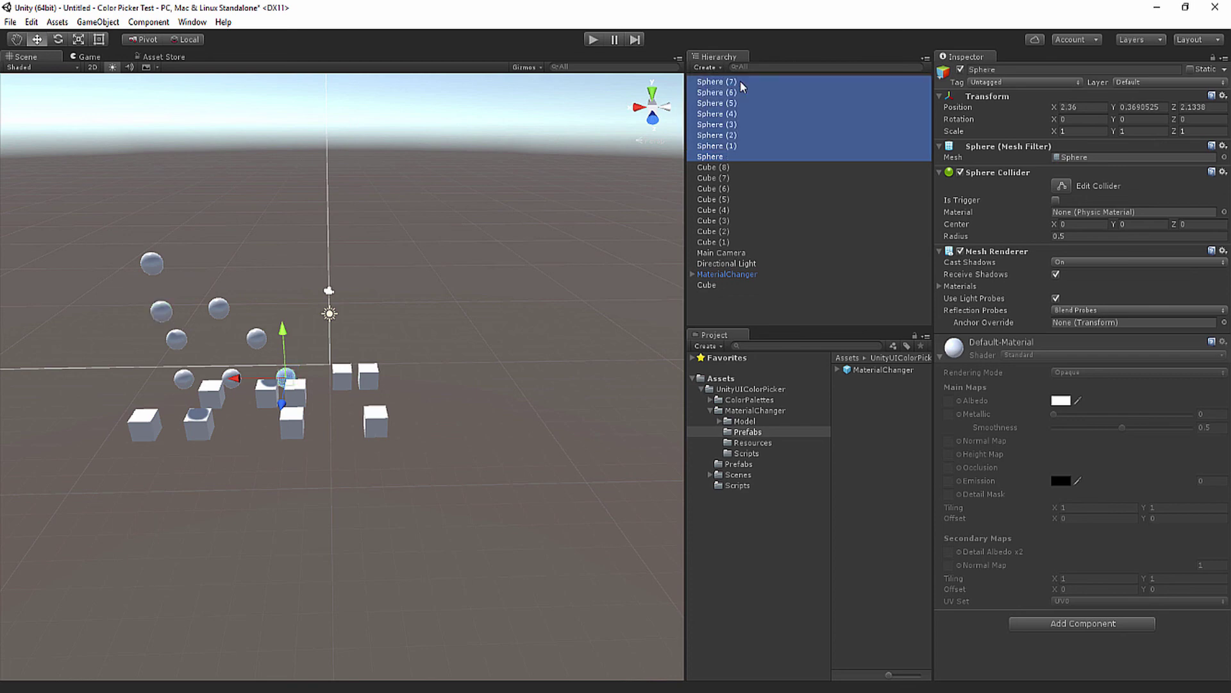
{"action": "left_click", "coordinate": [983, 83]}
{"action": "left_click", "coordinate": [1005, 216]}
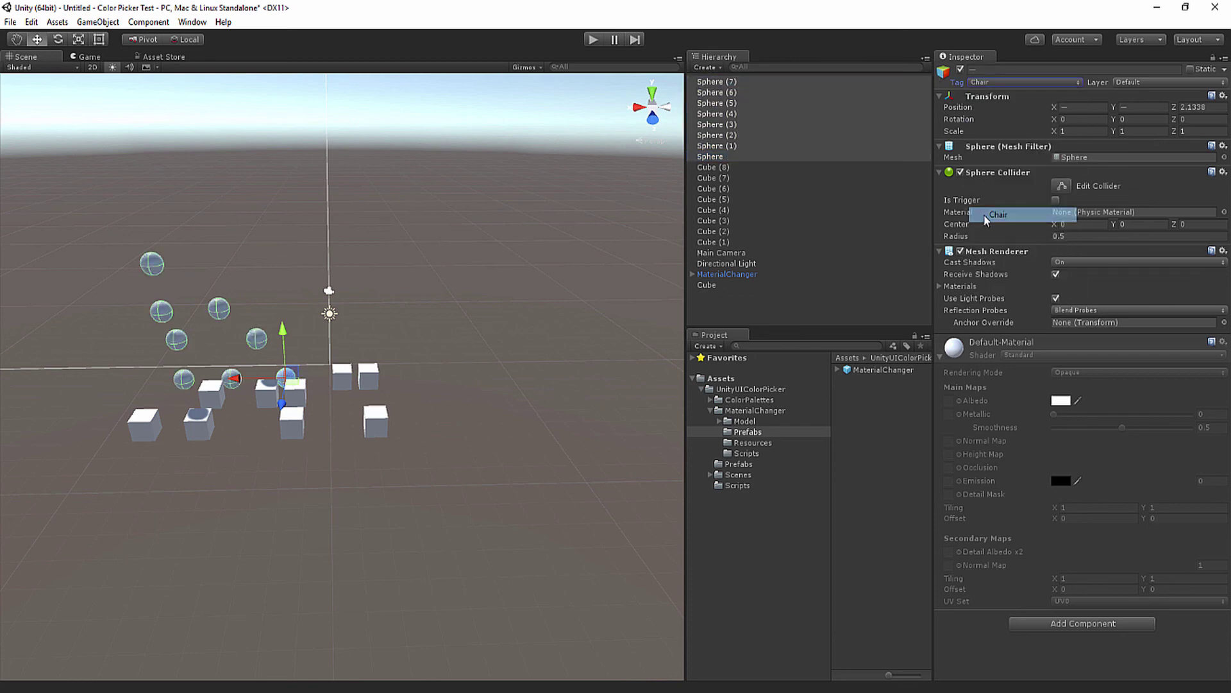
{"action": "left_click", "coordinate": [741, 275]}
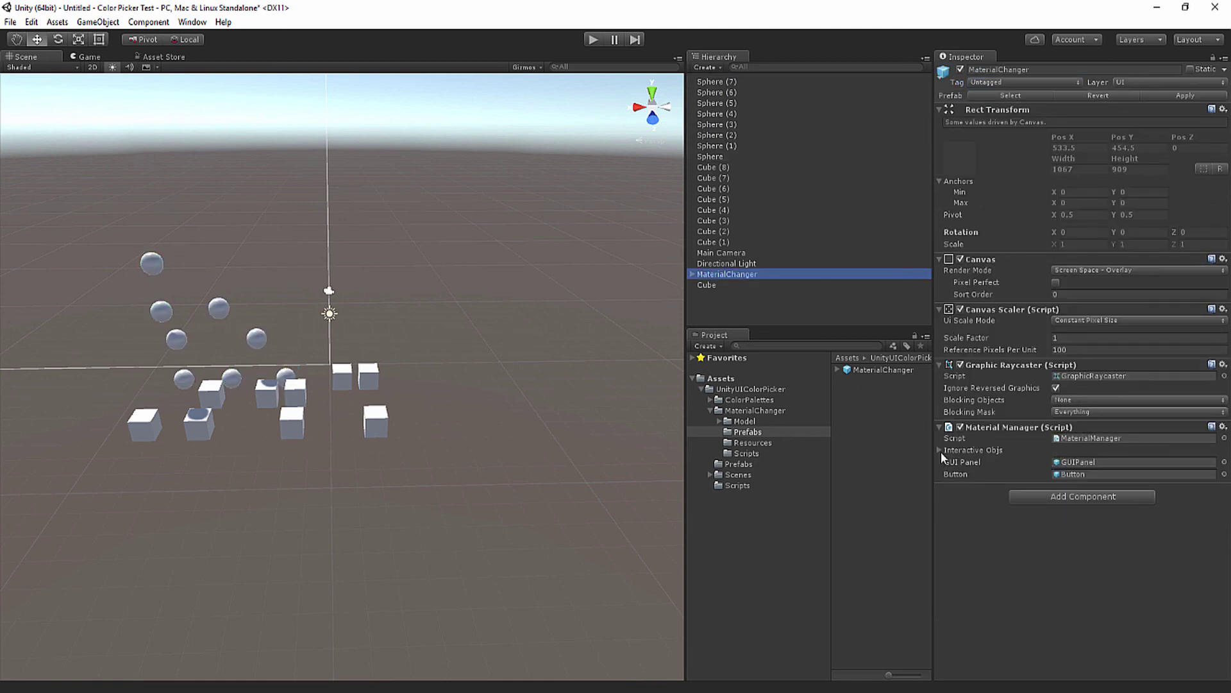
- Set Interactive Objs size to 2, tag Element 0 'Pillow' with material number 0, and expand its Material Options
{"action": "left_click", "coordinate": [940, 450]}
{"action": "left_click", "coordinate": [1072, 462]}
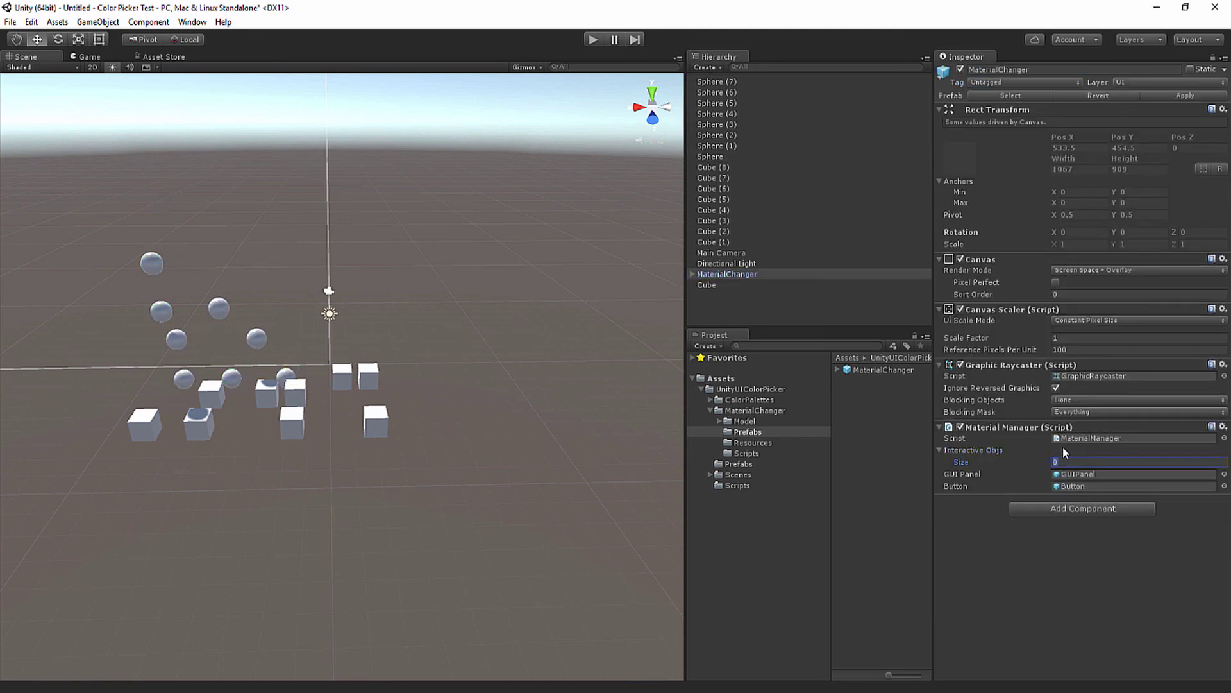
{"action": "type", "text": "2"}
{"action": "key", "text": "Return"}
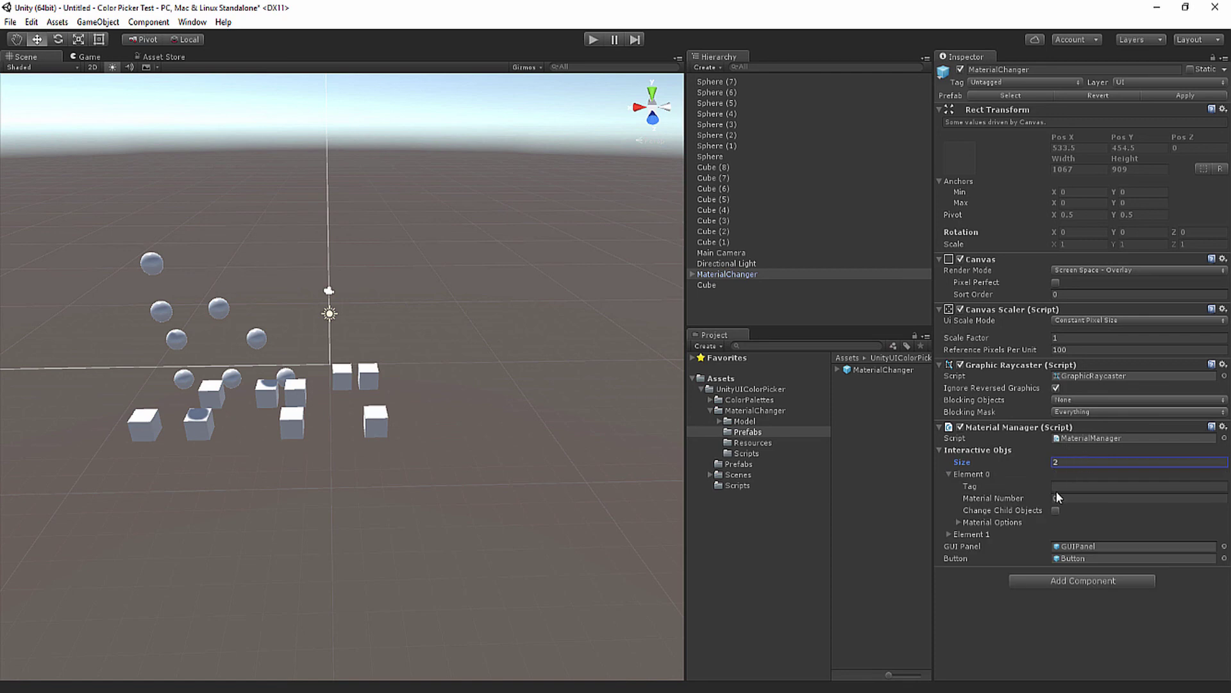
{"action": "left_click", "coordinate": [1080, 486]}
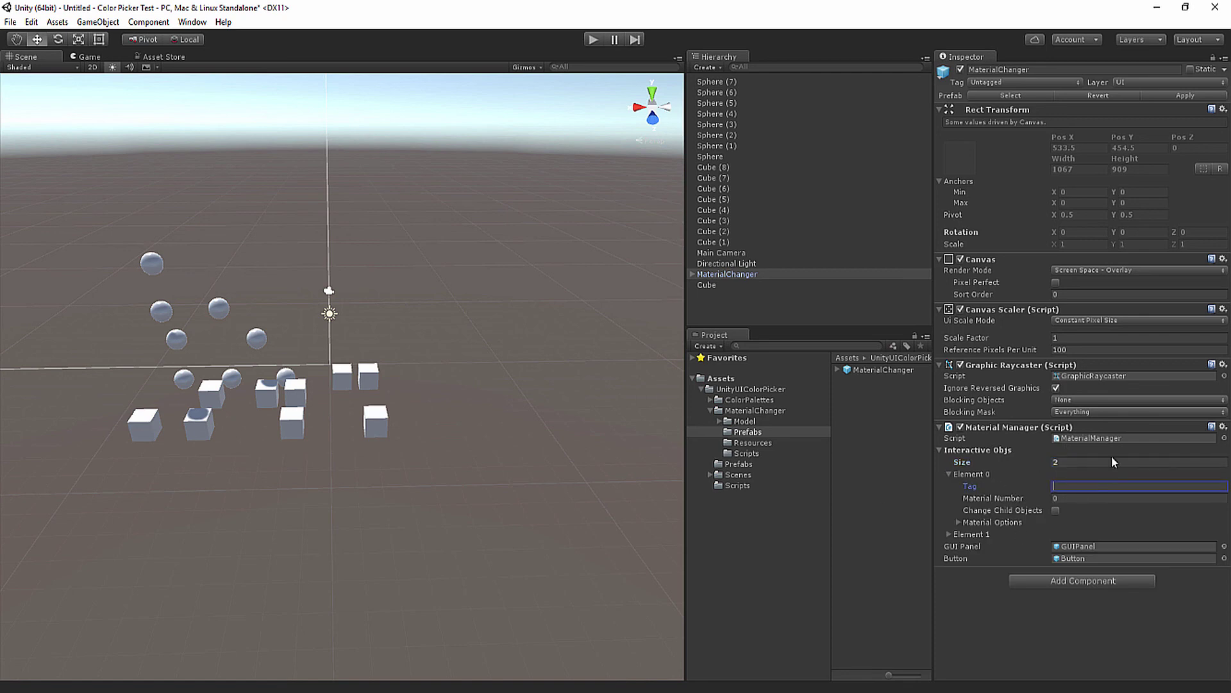
{"action": "type", "text": "Pillow"}
{"action": "key", "text": "Tab"}
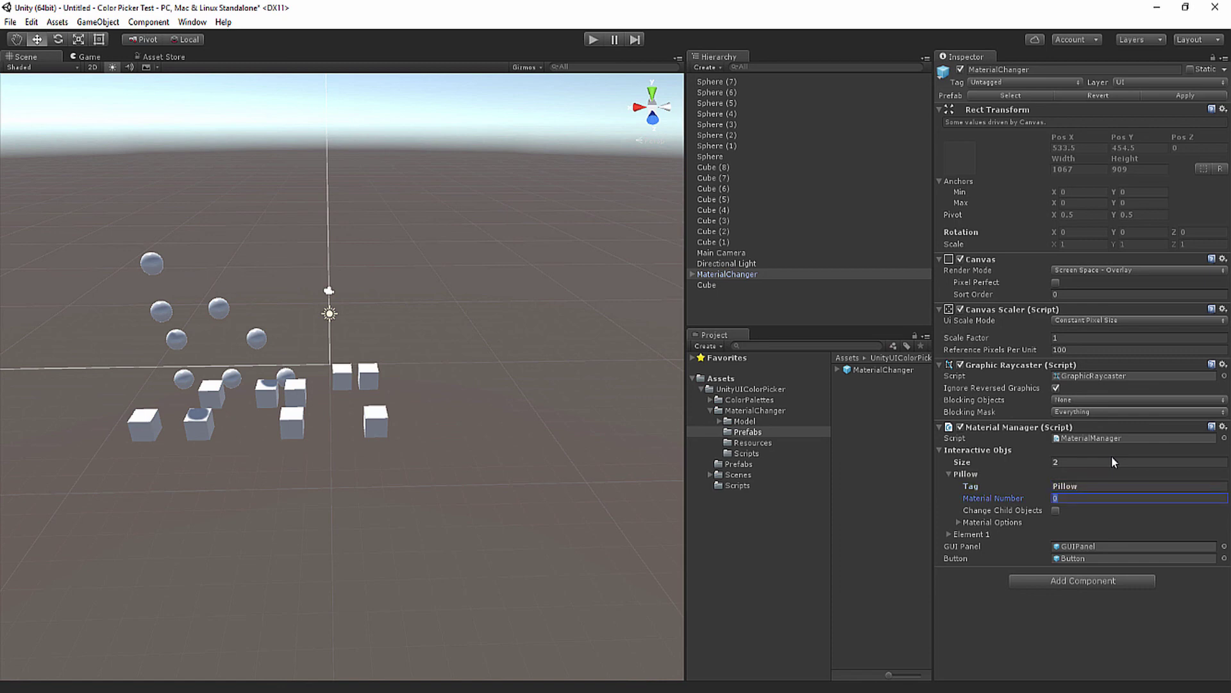
{"action": "key", "text": "Tab"}
{"action": "key", "text": "Tab"}
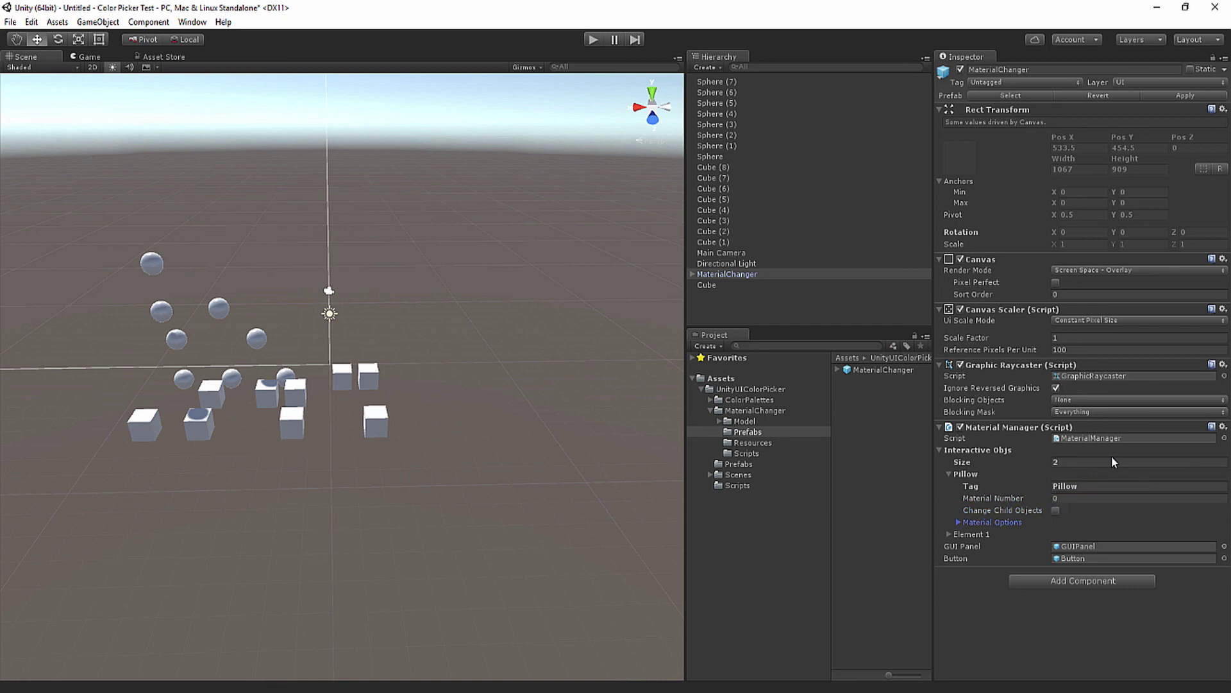
{"action": "key", "text": "Right"}
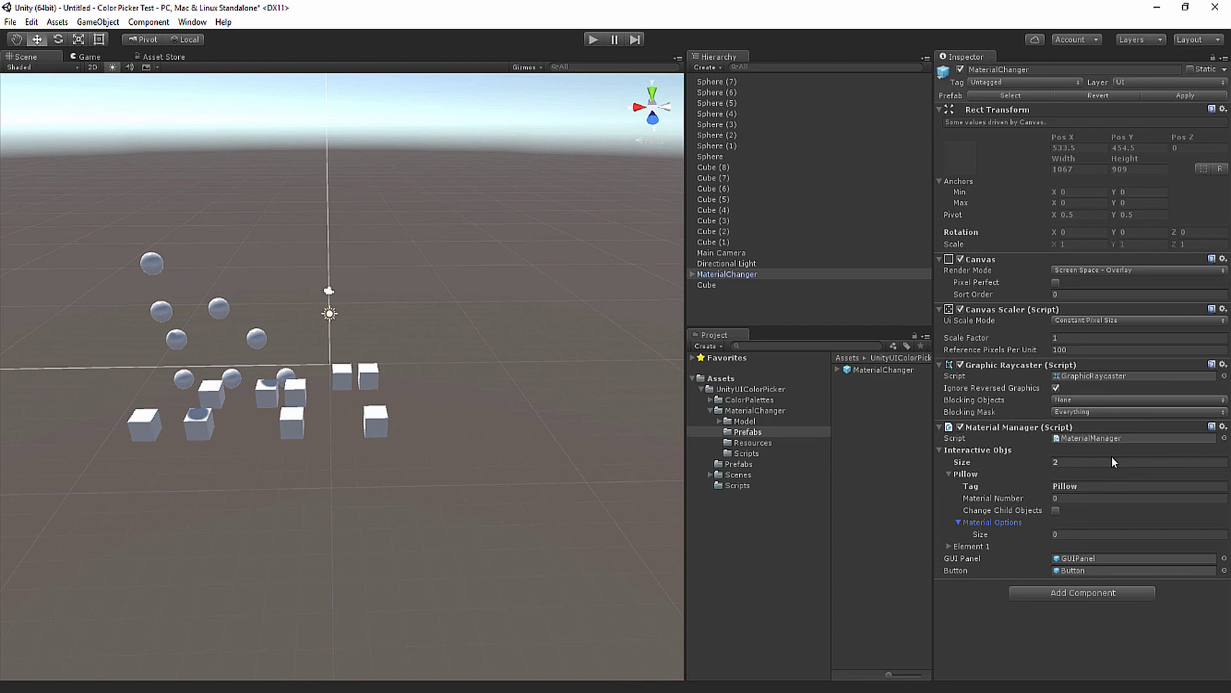
{"action": "key", "text": "Tab"}
- Expand Model > Textures > Materials in the Project panel
{"action": "left_click", "coordinate": [744, 421]}
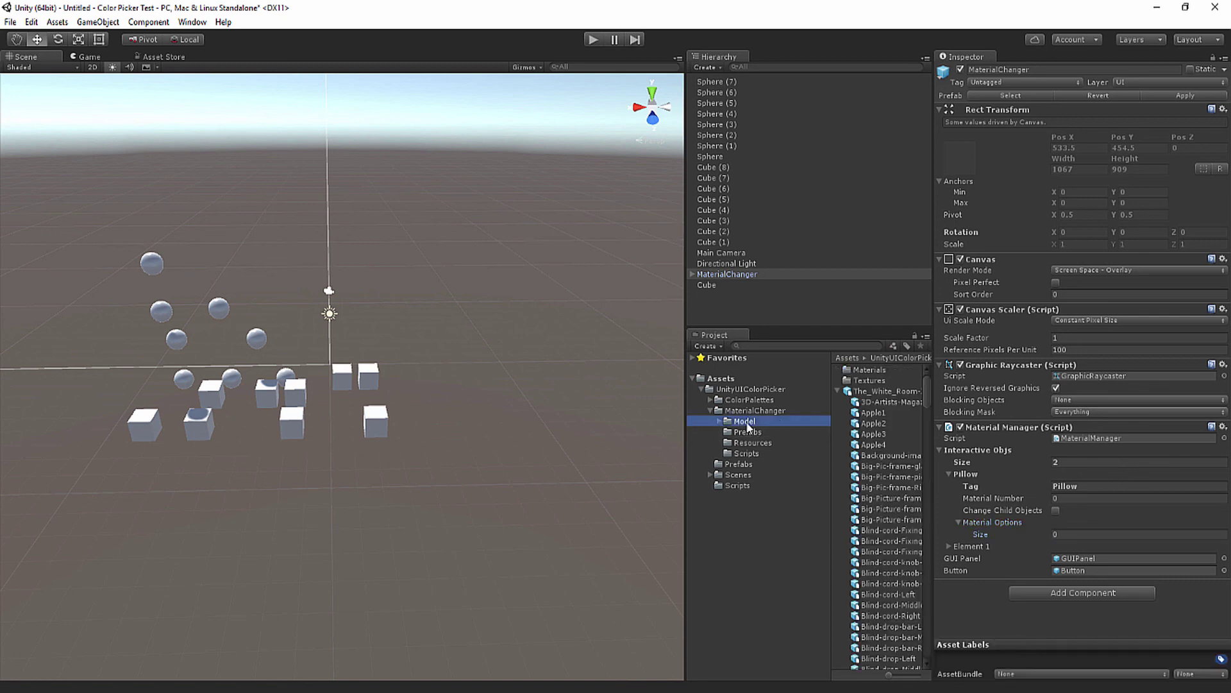
{"action": "left_click", "coordinate": [720, 422]}
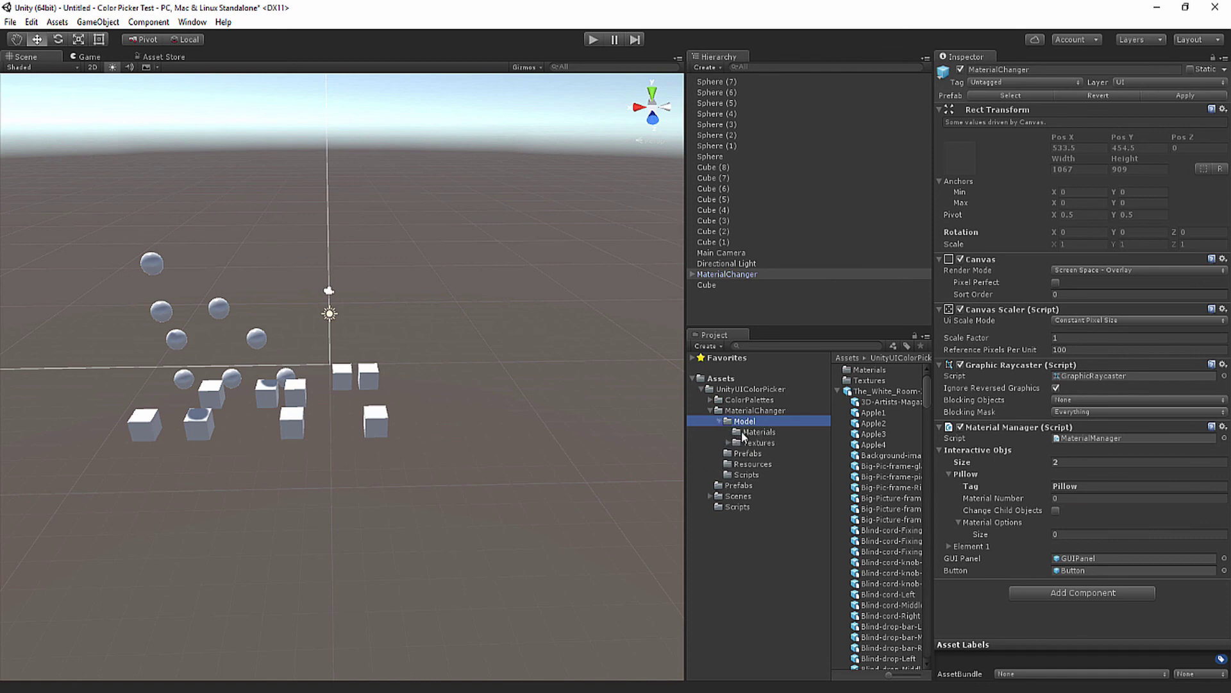
{"action": "left_click", "coordinate": [749, 432]}
{"action": "left_click", "coordinate": [755, 442]}
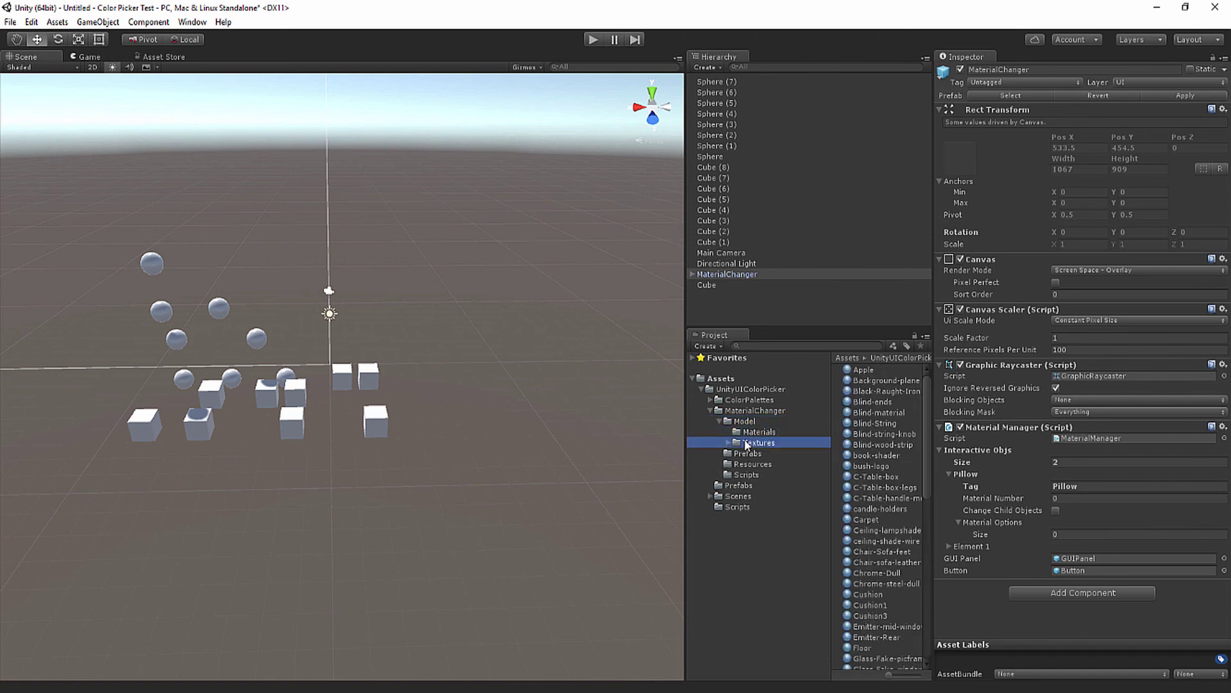
{"action": "left_click", "coordinate": [729, 442]}
{"action": "left_click", "coordinate": [756, 454]}
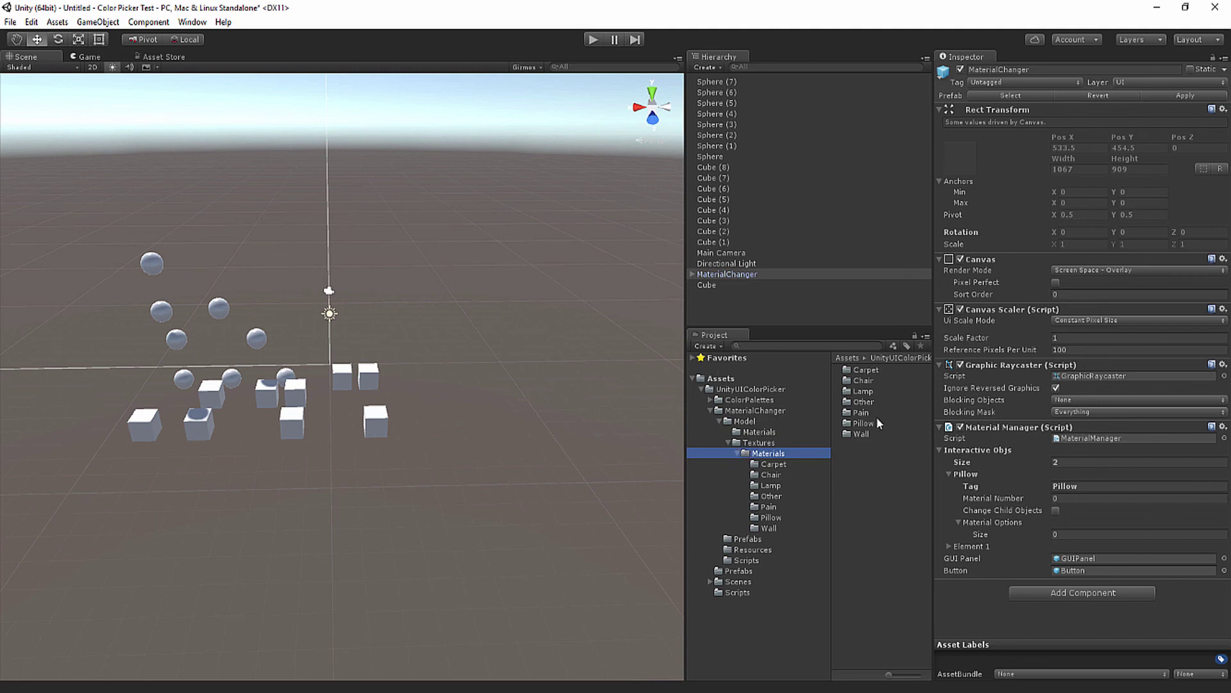
- Enter 4 as the Pillow entry's material number and open the Pillow materials folder
{"action": "left_click", "coordinate": [1093, 499]}
{"action": "type", "text": "4"}
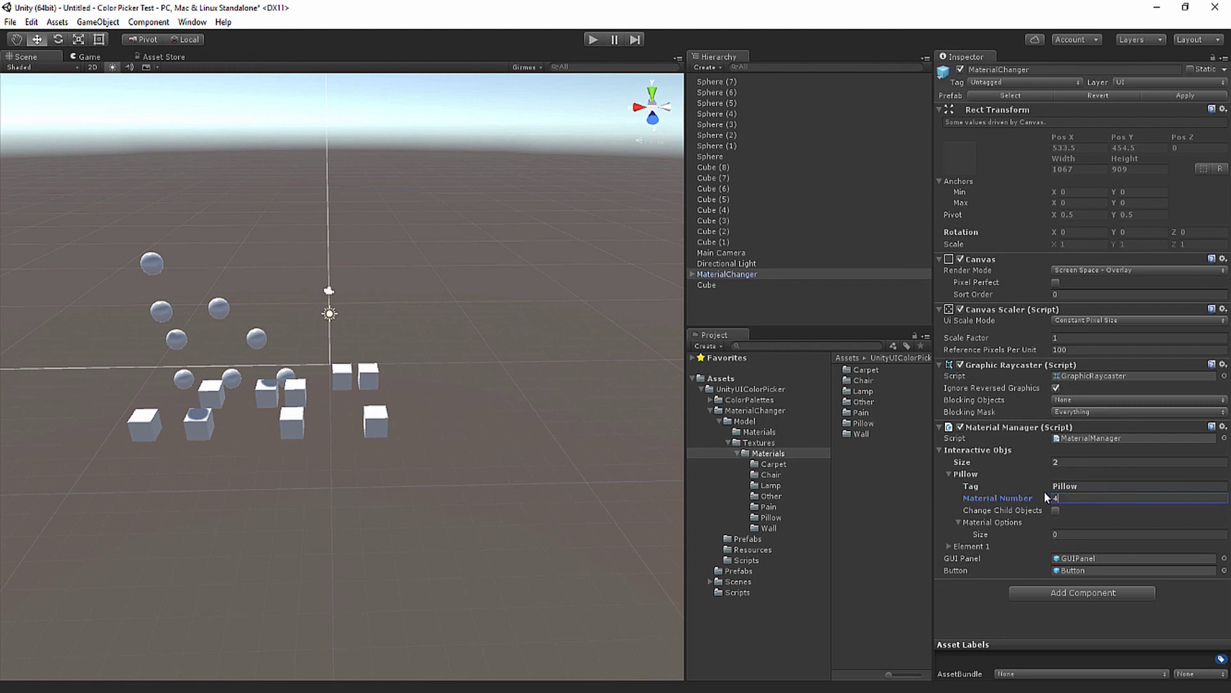
{"action": "double_click", "coordinate": [866, 424]}
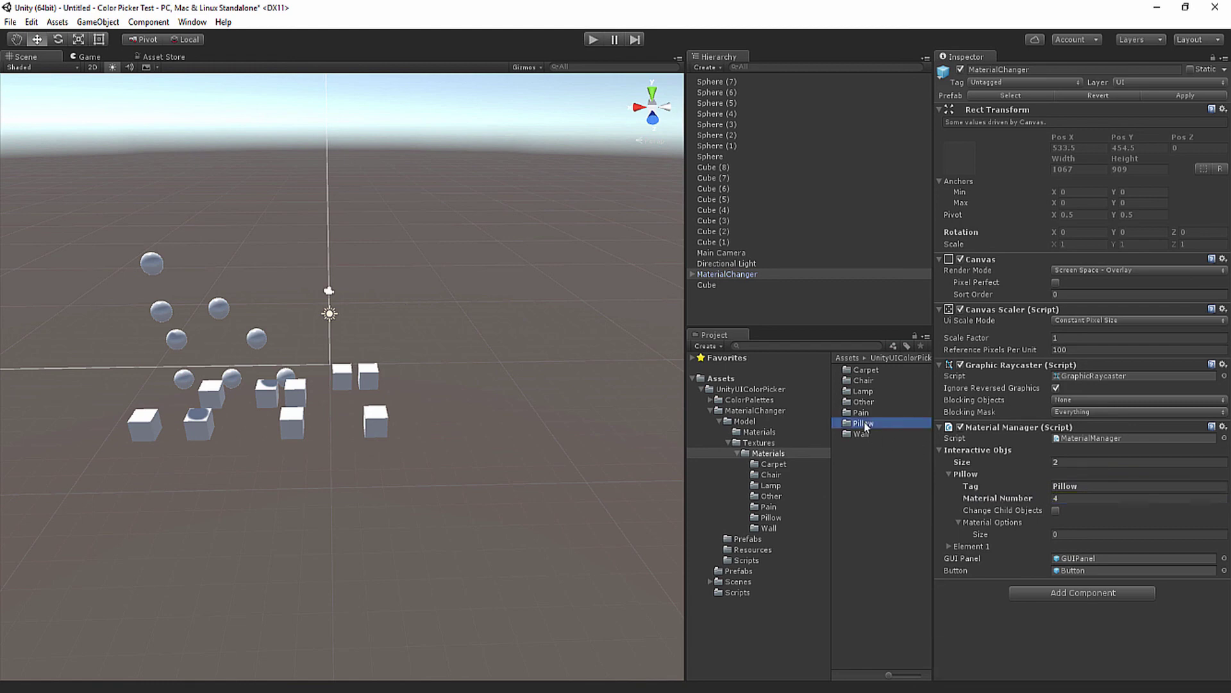
{"action": "left_click", "coordinate": [746, 275]}
{"action": "left_click", "coordinate": [1066, 500]}
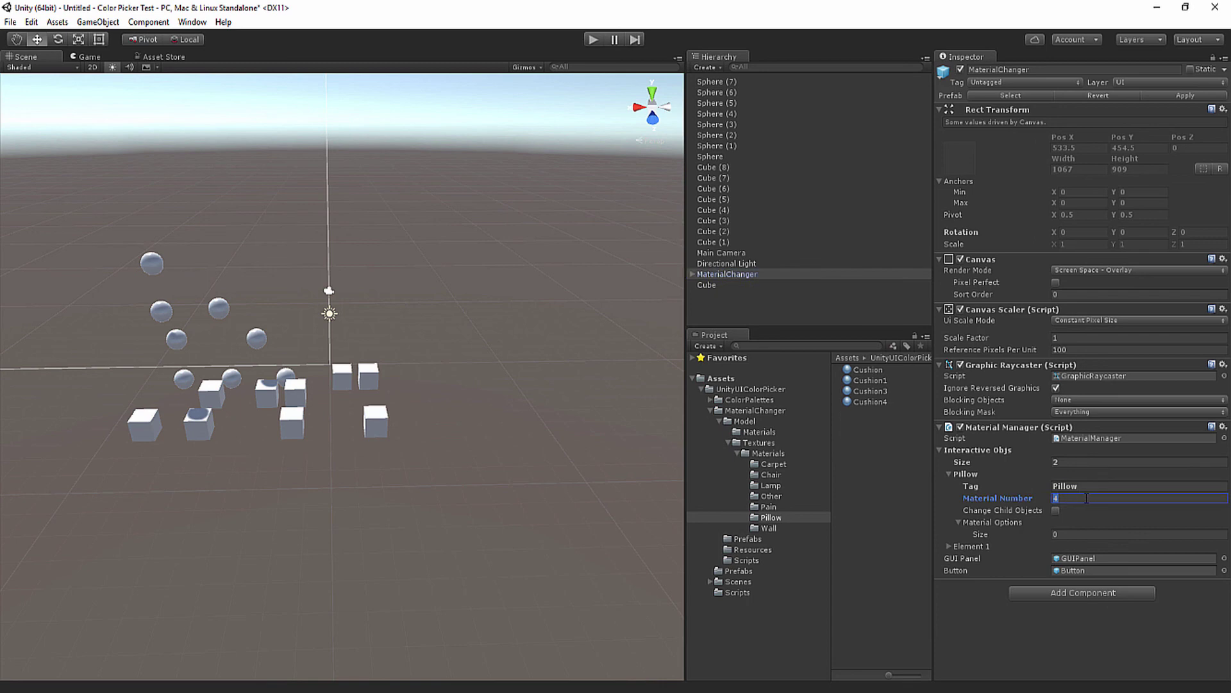
- Reset Pillow's material number to 0 and fill four slots with Cushion, Cushion1, Cushion3, Cushion4
{"action": "type", "text": "0"}
{"action": "left_click", "coordinate": [1068, 535]}
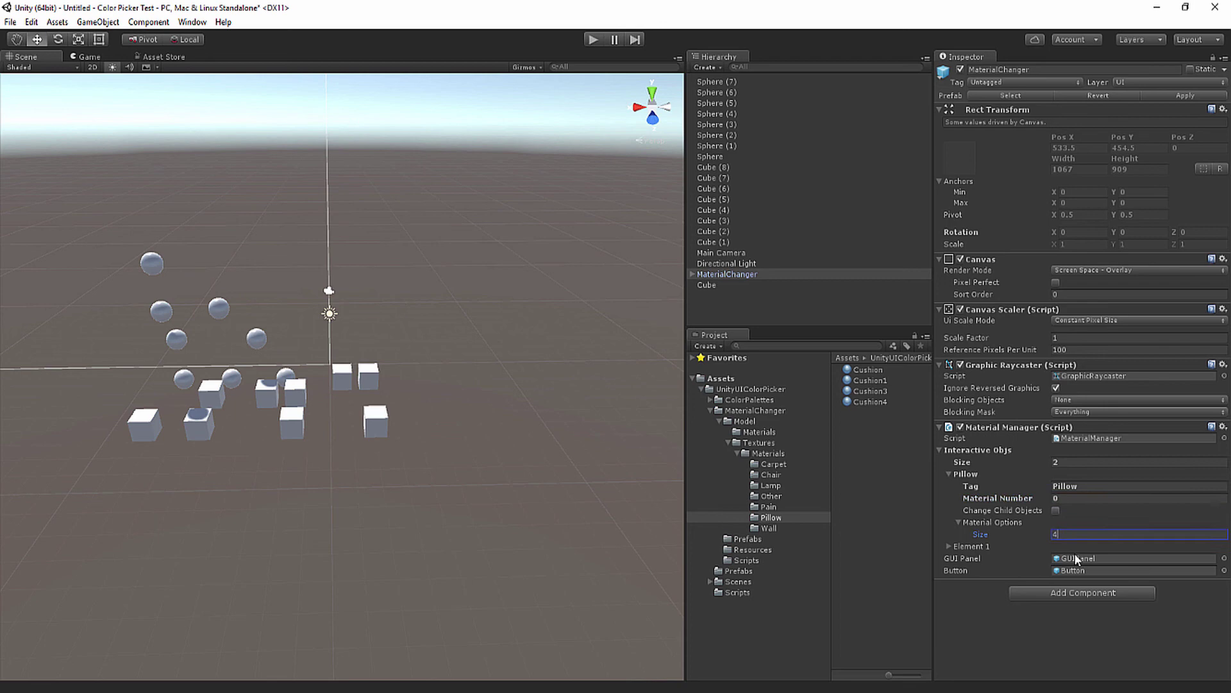
{"action": "key", "text": "Return"}
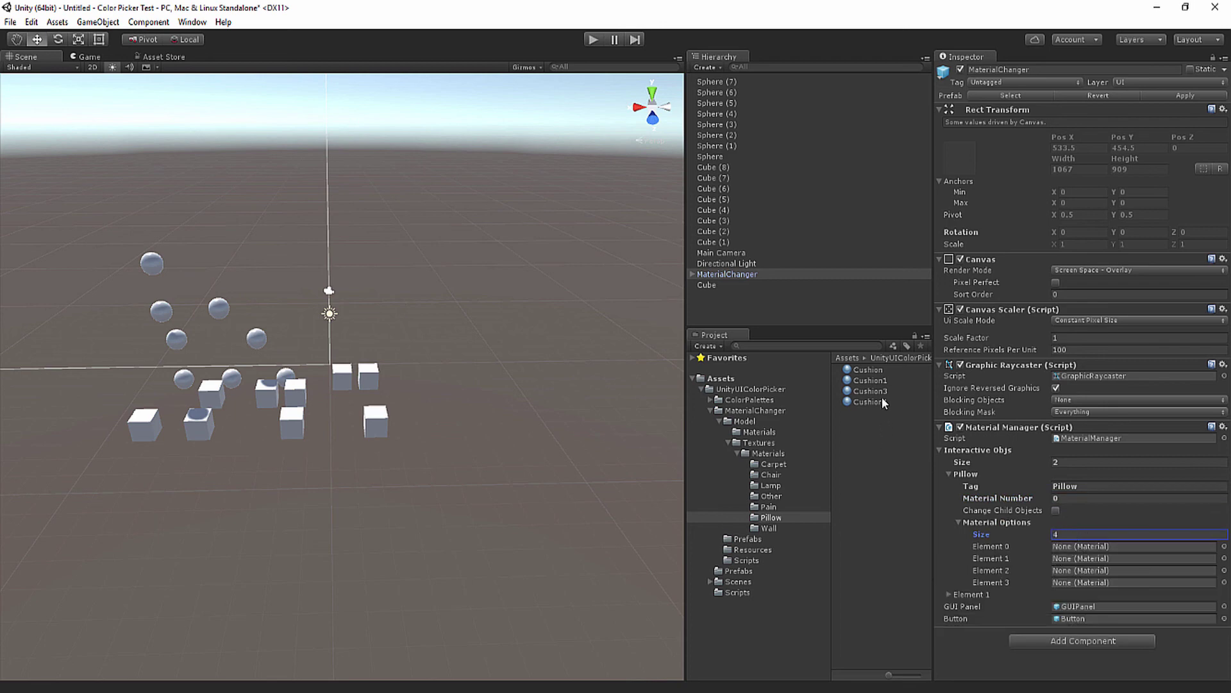
{"action": "left_click_drag", "start_coordinate": [878, 371], "coordinate": [1070, 546]}
{"action": "left_click_drag", "start_coordinate": [870, 381], "coordinate": [1070, 558]}
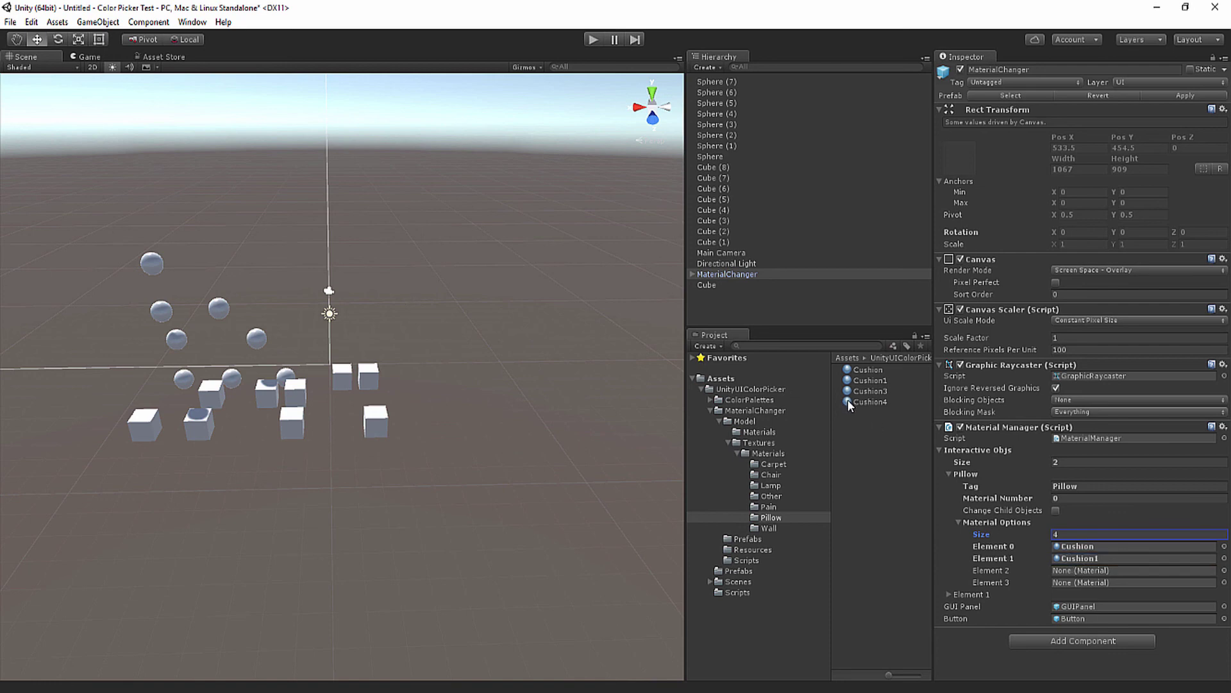
{"action": "left_click_drag", "start_coordinate": [879, 392], "coordinate": [1081, 571]}
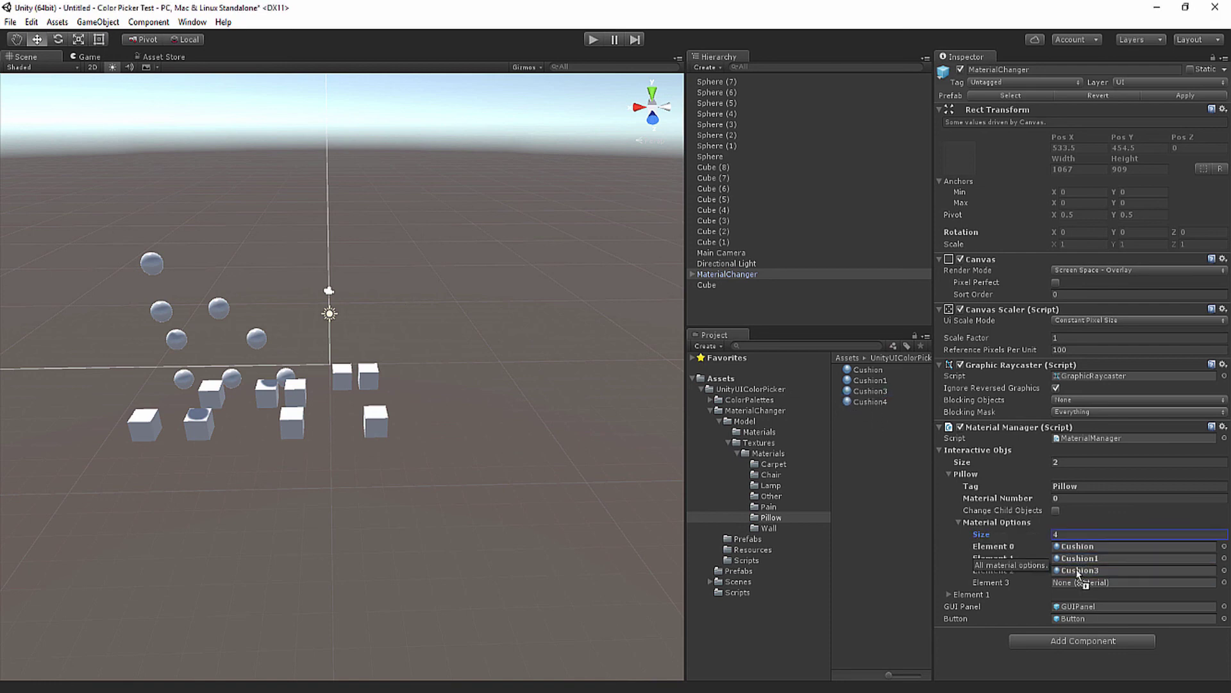
{"action": "left_click_drag", "start_coordinate": [866, 401], "coordinate": [1064, 582]}
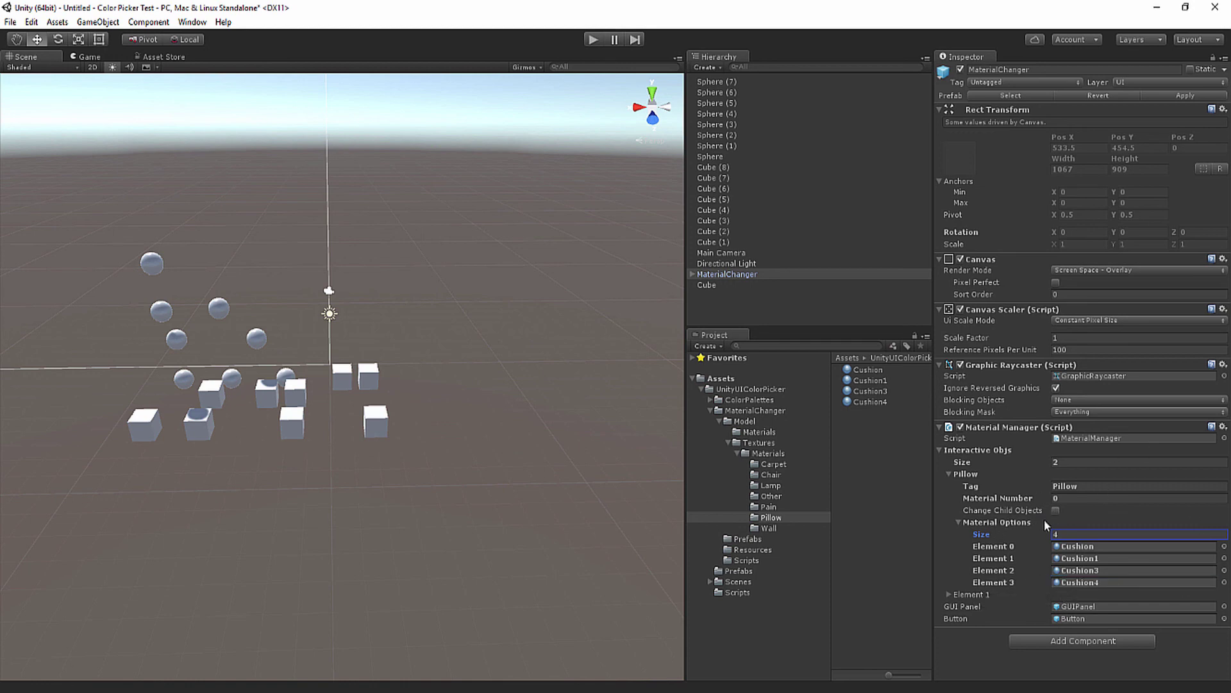
{"action": "left_click", "coordinate": [960, 521]}
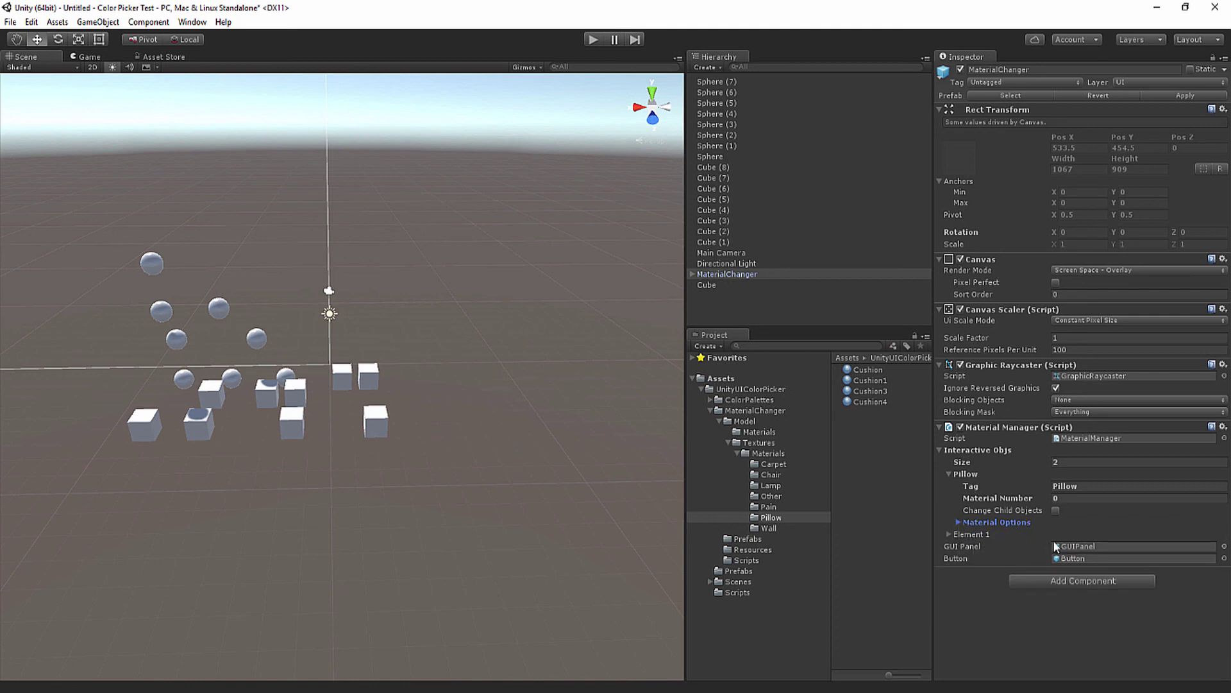
- Tag Element 1 'Chair' and show the Chair materials folder in the Project panel
{"action": "left_click", "coordinate": [950, 534]}
{"action": "left_click", "coordinate": [1067, 548]}
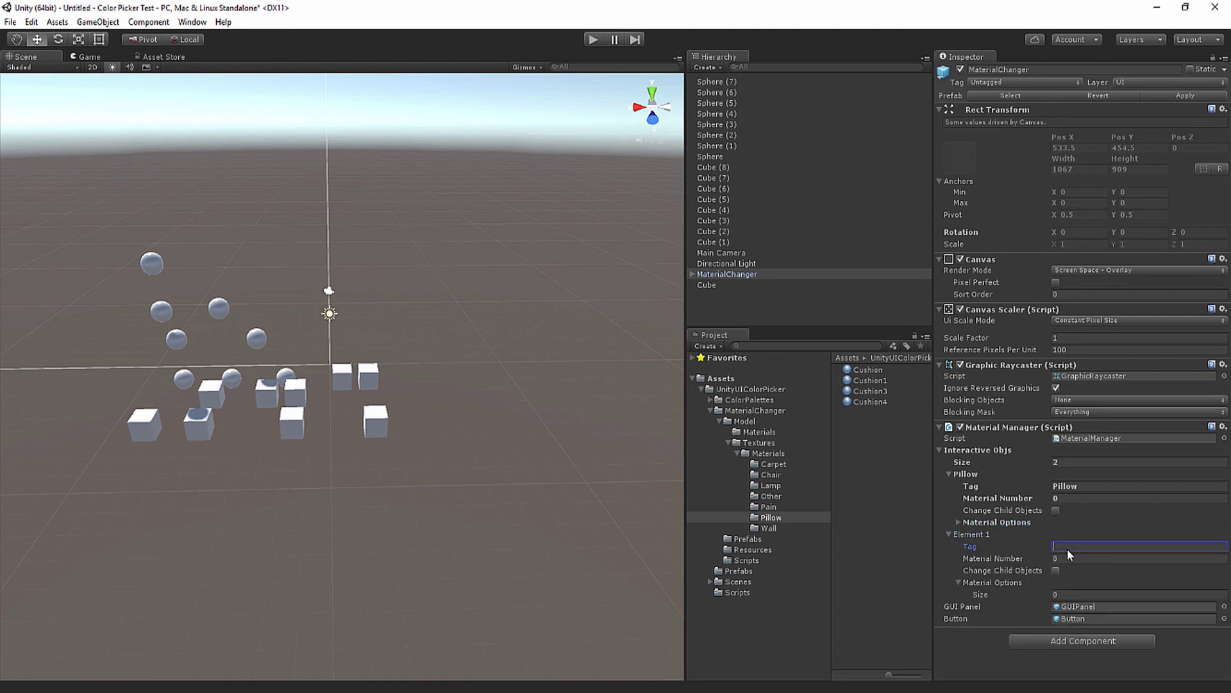
{"action": "type", "text": "Chair"}
{"action": "left_click", "coordinate": [773, 476]}
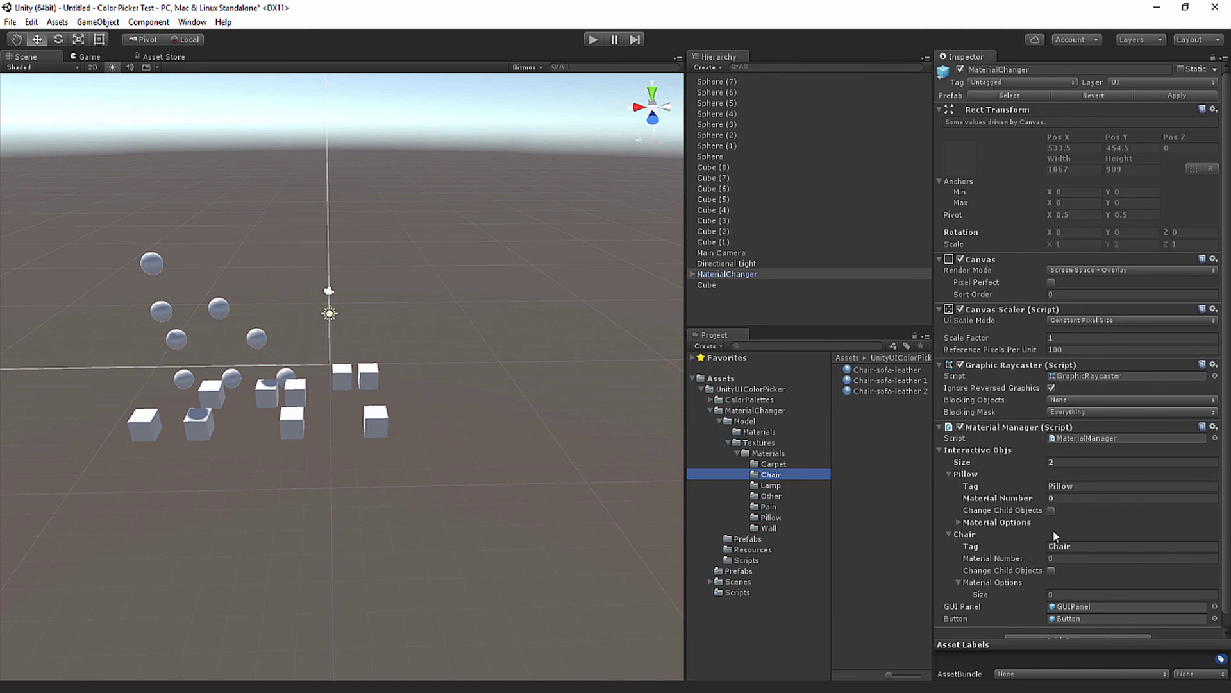
{"action": "left_click", "coordinate": [1061, 555]}
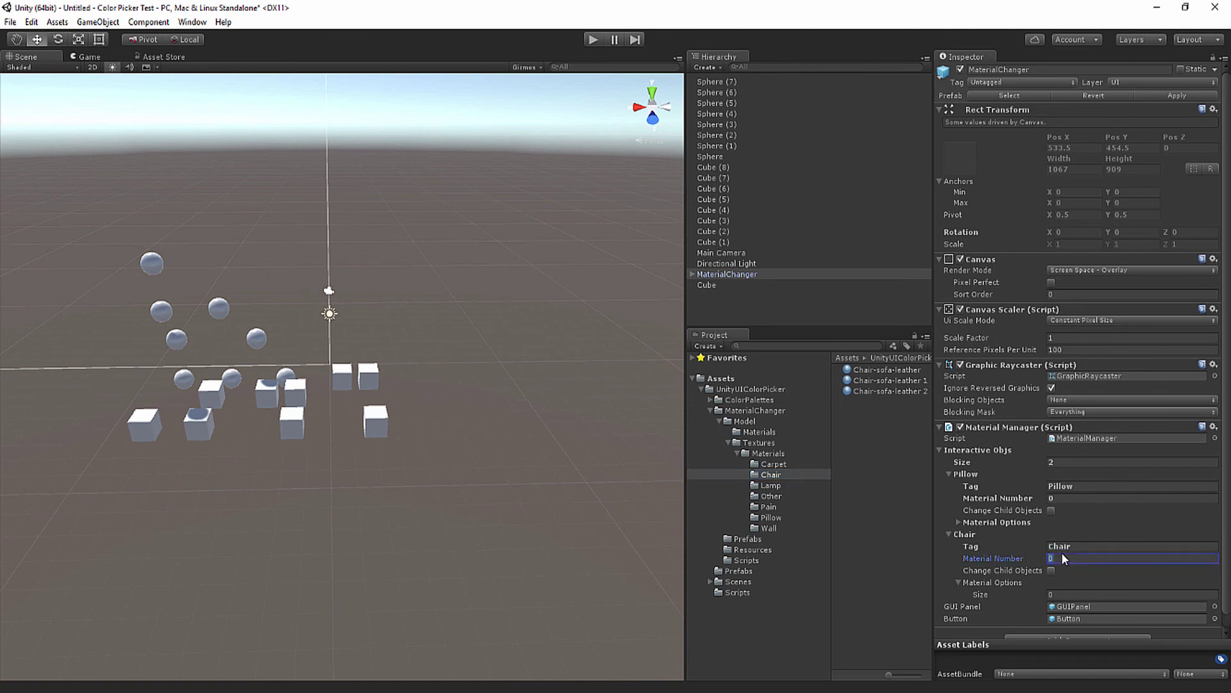
- Give the Chair entry three material options: Chair-sofa-leather, Chair-sofa-leather 1 and Chair-sofa-leather 2
{"action": "left_click", "coordinate": [1057, 592]}
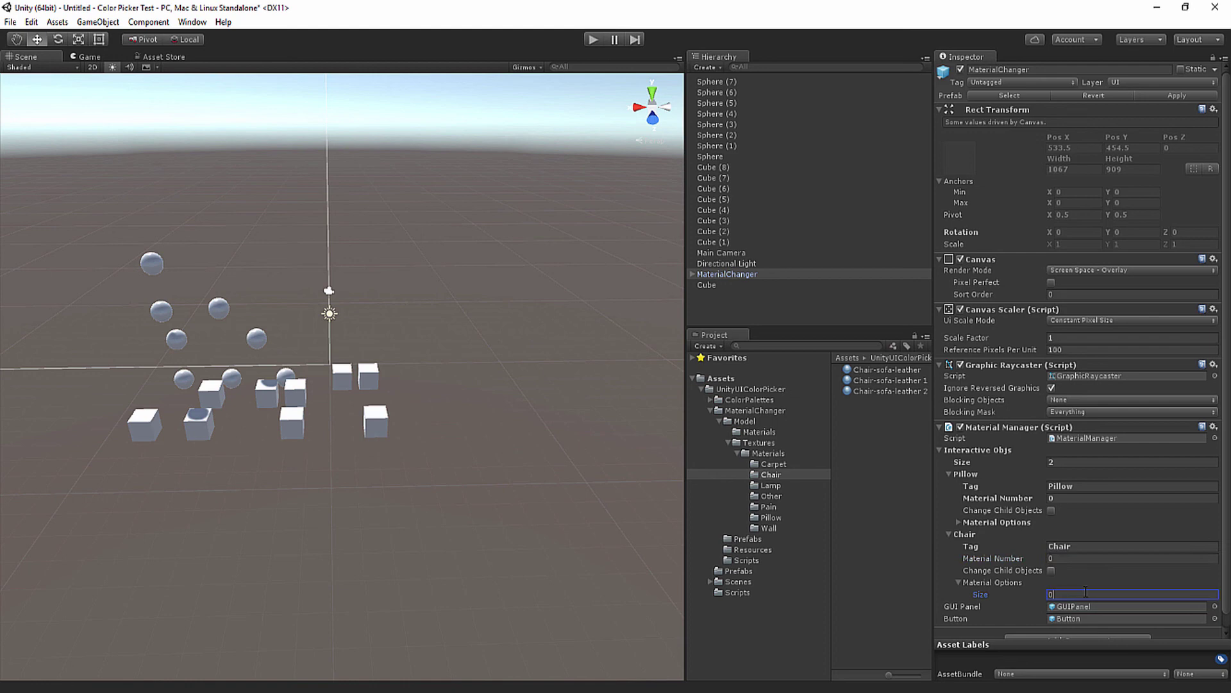
{"action": "scroll", "coordinate": [1058, 587], "scroll_direction": "down", "scroll_amount": 1}
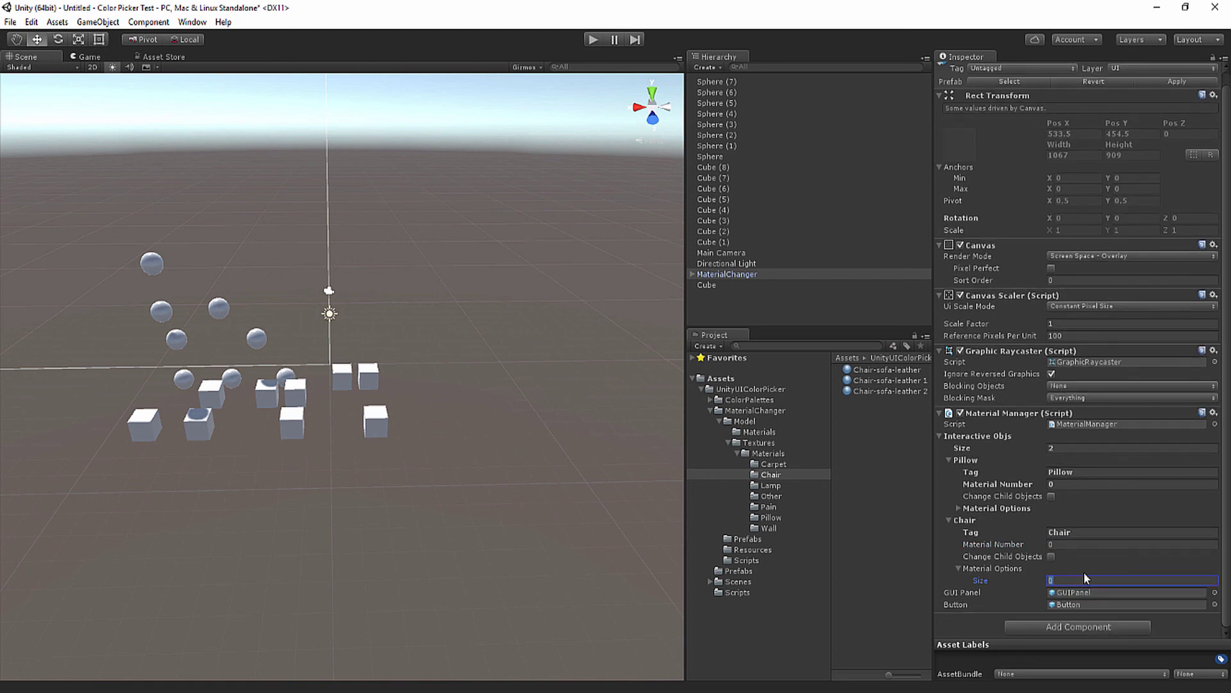
{"action": "type", "text": "3"}
{"action": "key", "text": "Return"}
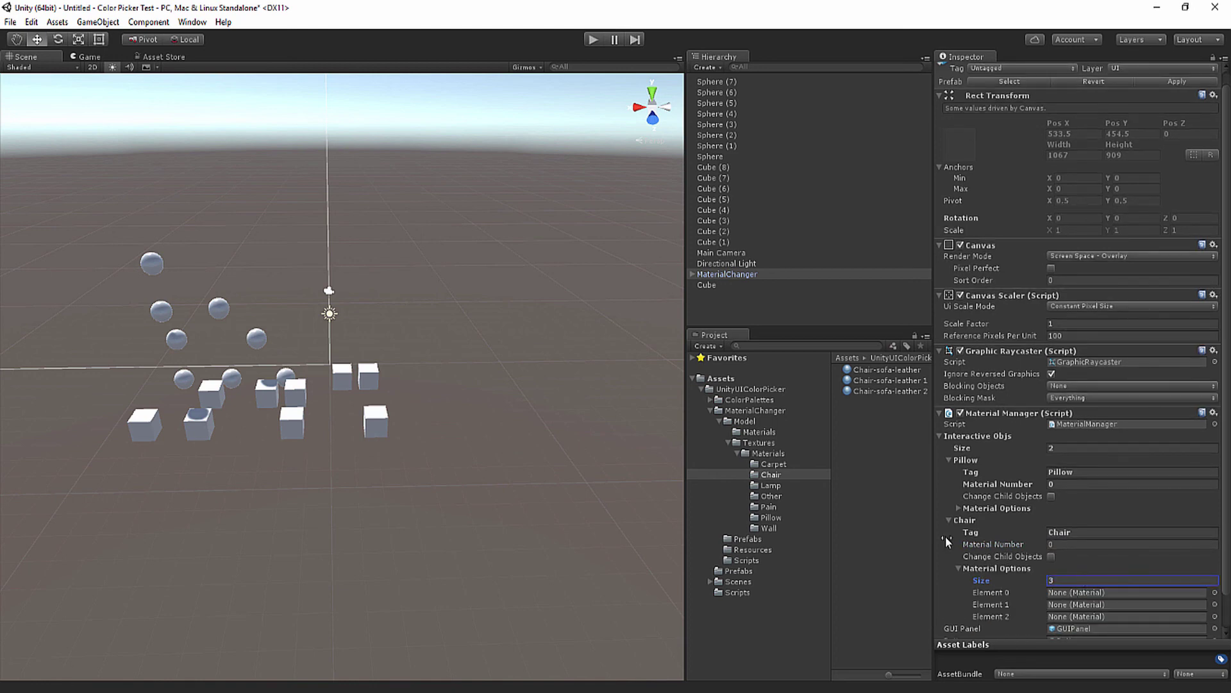
{"action": "left_click_drag", "start_coordinate": [887, 369], "coordinate": [1097, 599]}
{"action": "left_click", "coordinate": [916, 382]}
{"action": "left_click_drag", "start_coordinate": [916, 382], "coordinate": [1093, 611]}
{"action": "left_click_drag", "start_coordinate": [922, 391], "coordinate": [1088, 619]}
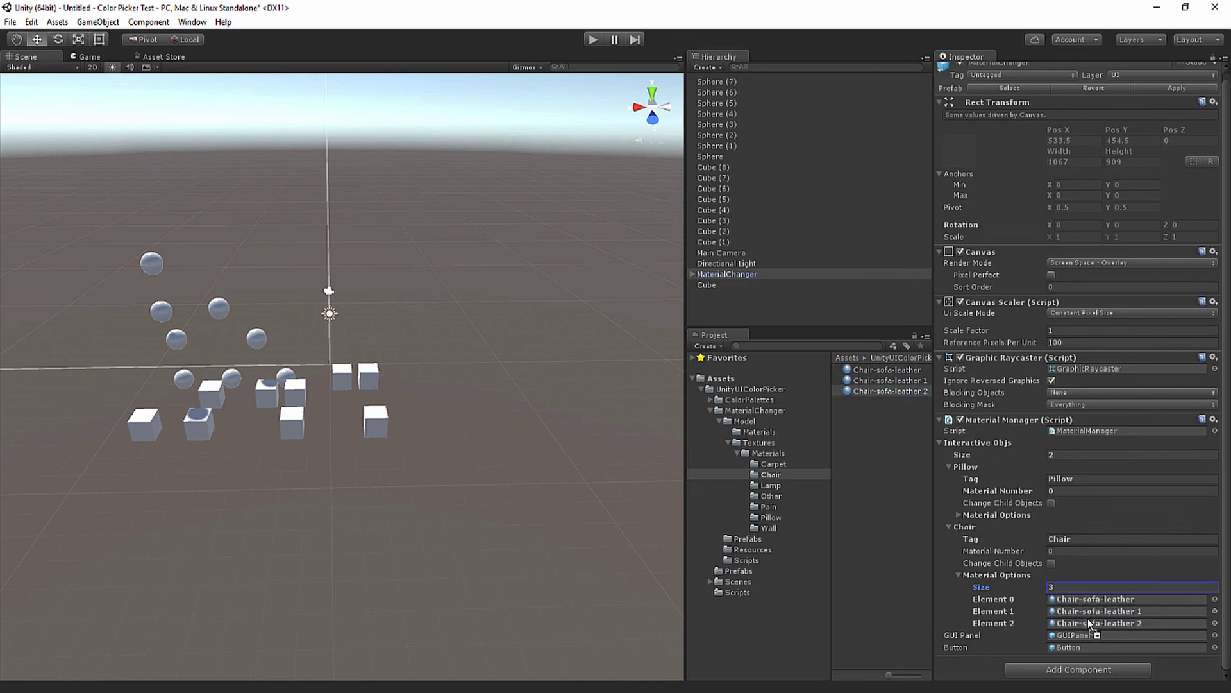
- Collapse the Chair material options, Chair, Pillow and Interactive Objs foldouts
{"action": "left_click", "coordinate": [960, 572]}
{"action": "left_click", "coordinate": [961, 573]}
{"action": "left_click", "coordinate": [951, 534]}
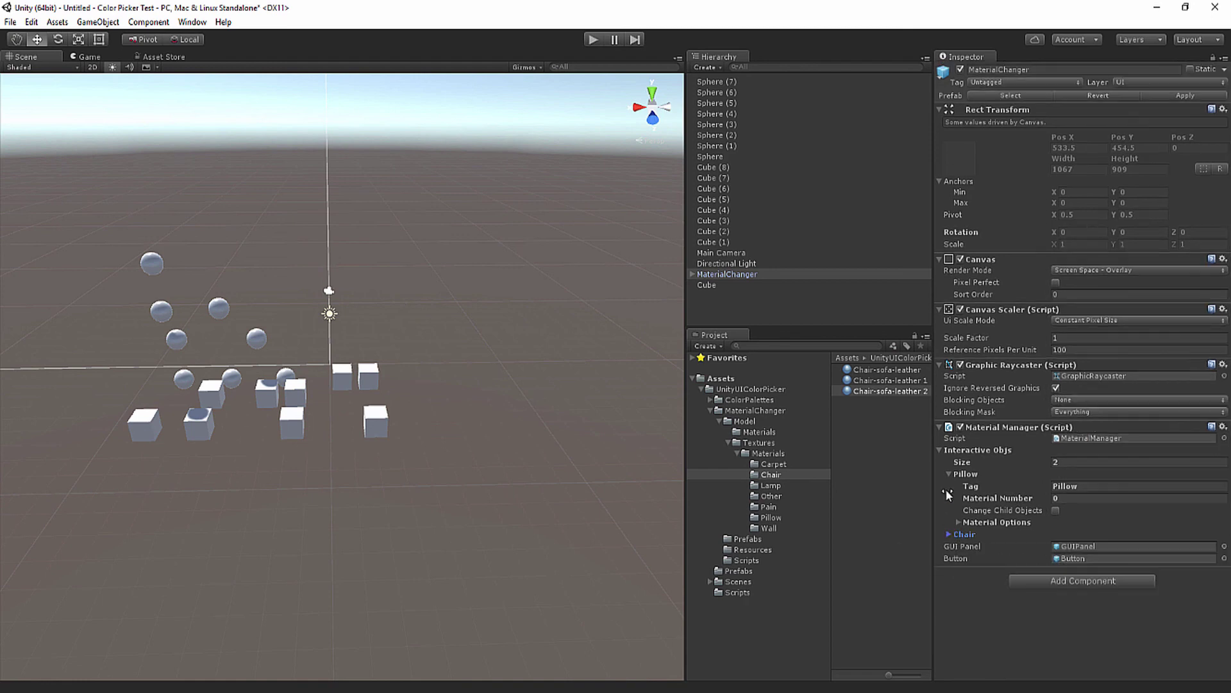
{"action": "left_click", "coordinate": [946, 472]}
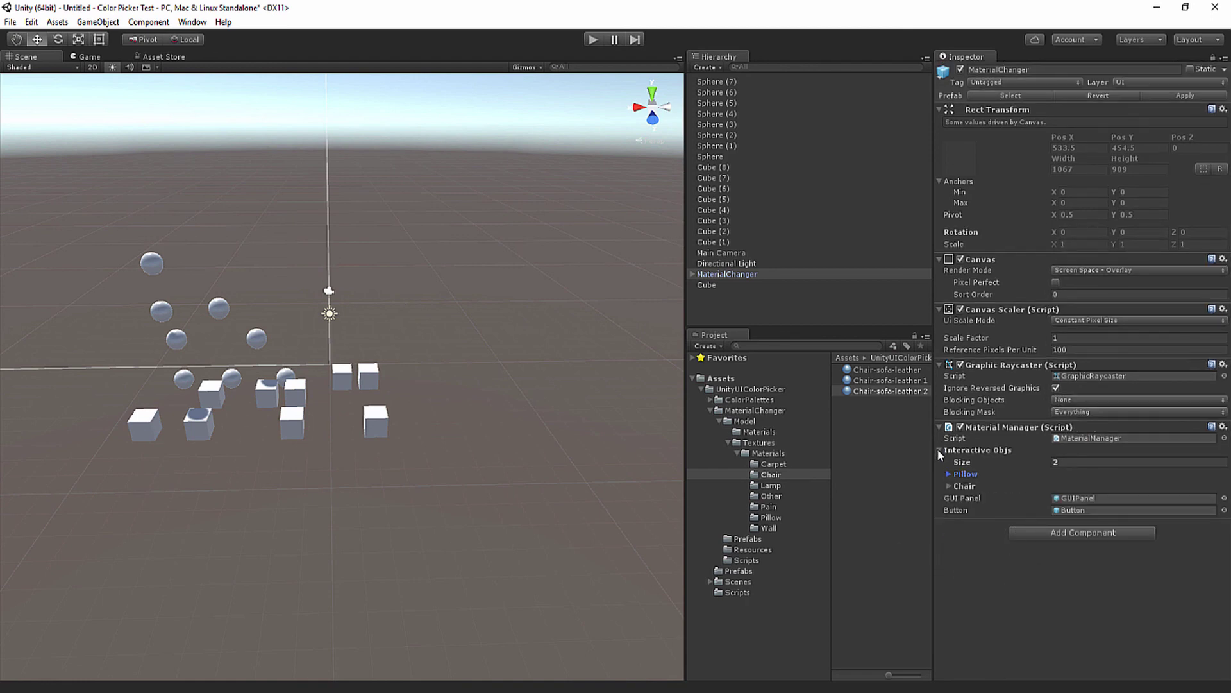
{"action": "left_click", "coordinate": [938, 450]}
- Run the scene in Play mode, stop it, and reselect MaterialChanger
{"action": "left_click", "coordinate": [594, 40]}
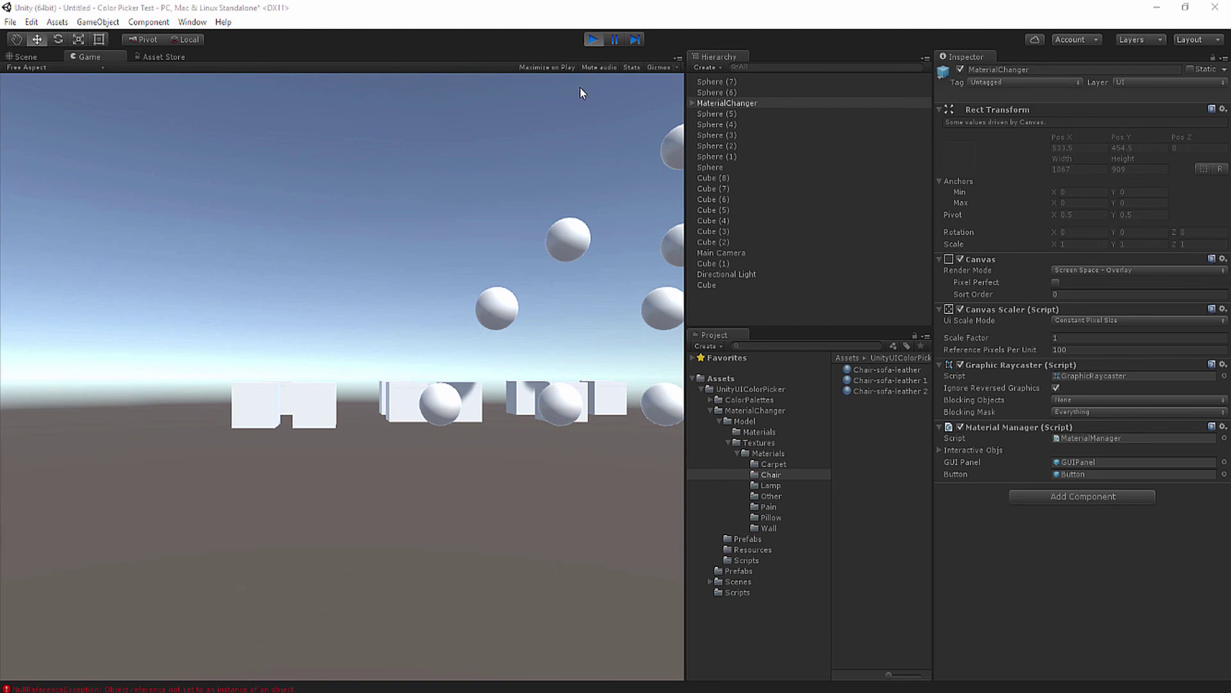
{"action": "left_click", "coordinate": [593, 40]}
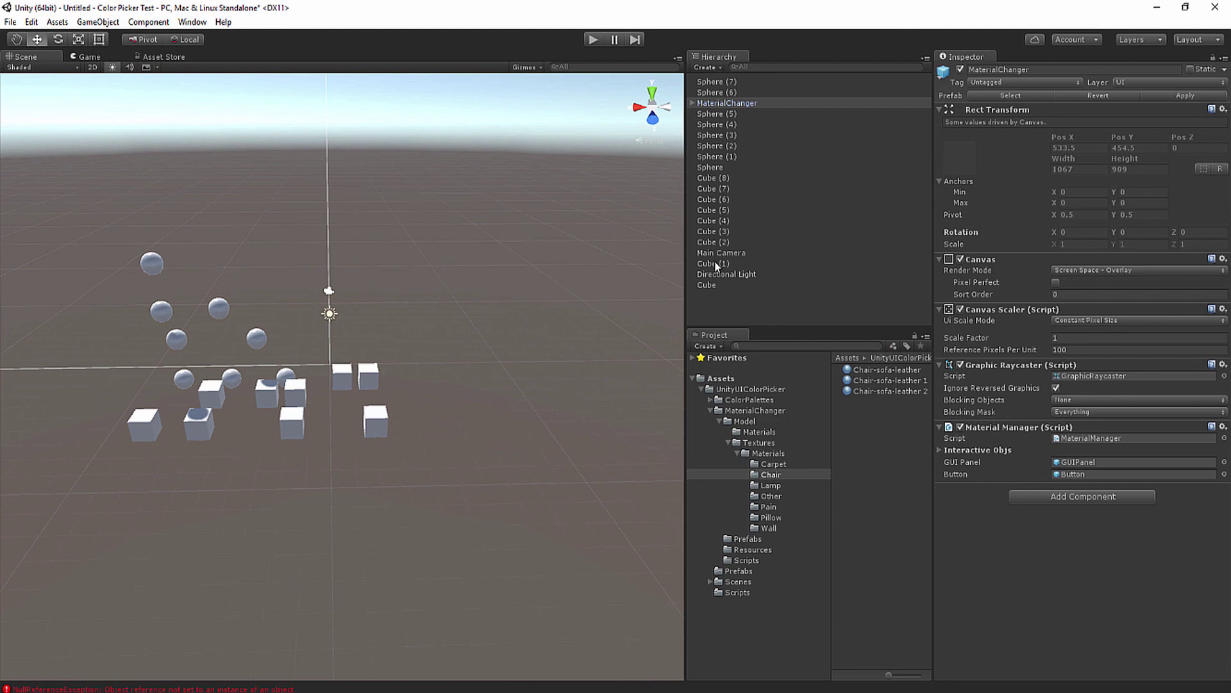
{"action": "left_click", "coordinate": [731, 284]}
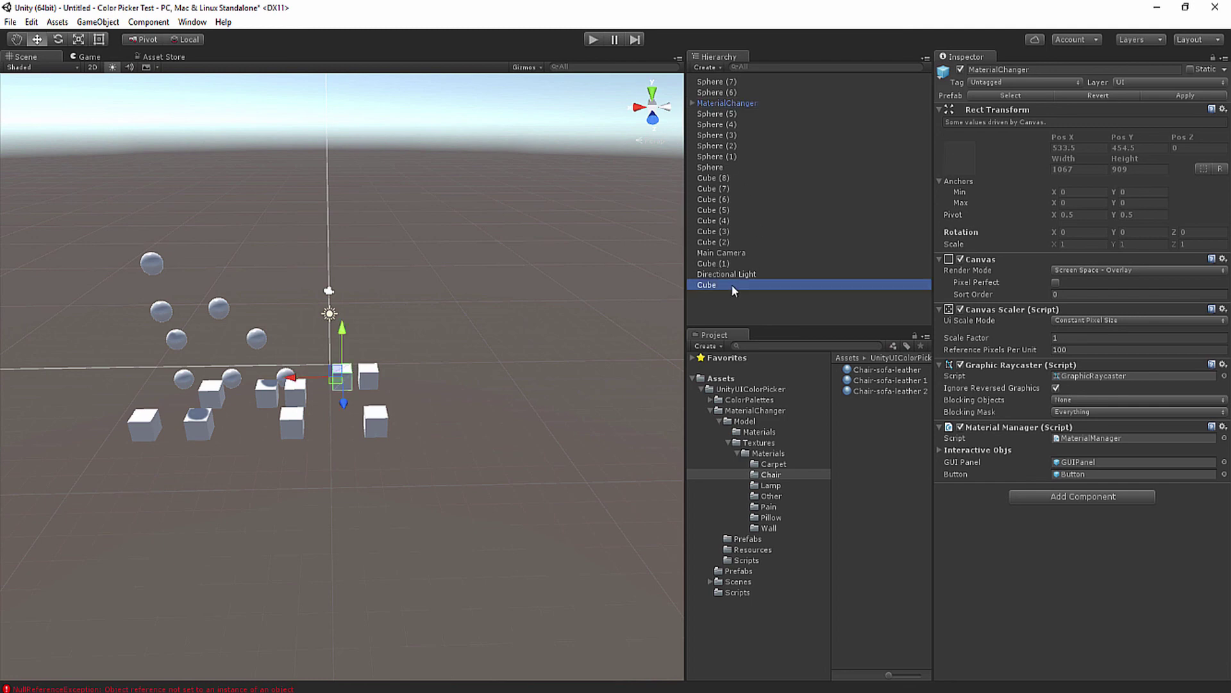
{"action": "left_click", "coordinate": [709, 104]}
- Add an Event System to the scene from GameObject > UI
{"action": "left_click", "coordinate": [102, 23]}
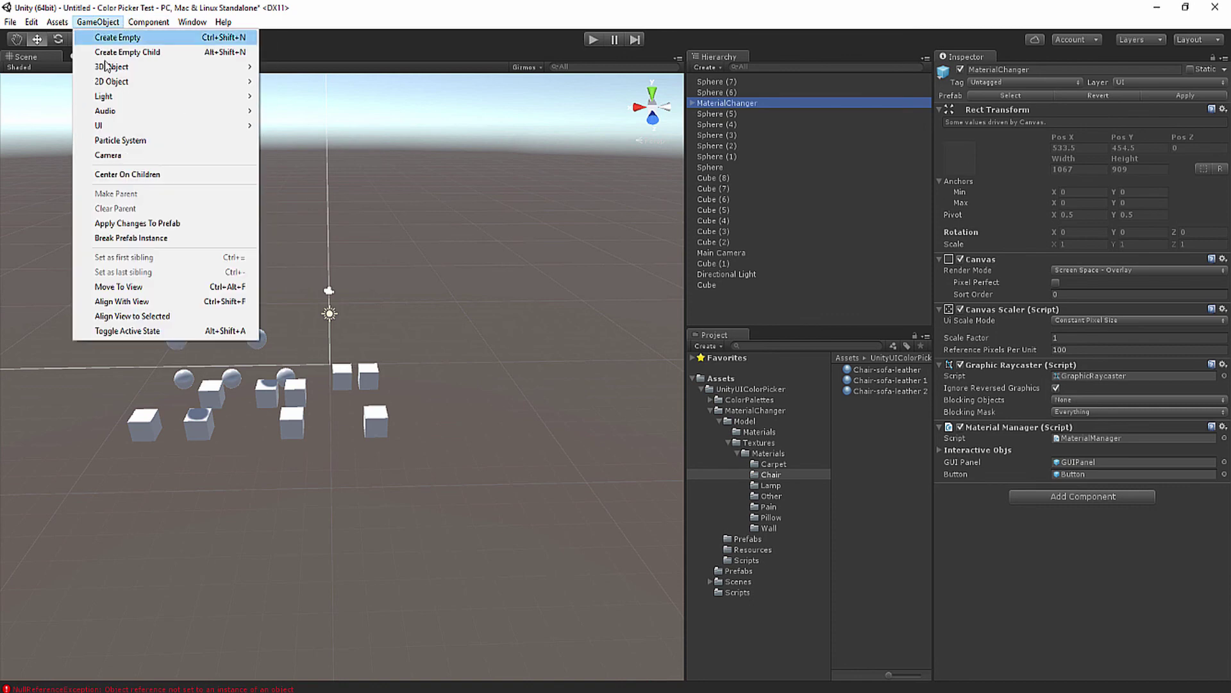
{"action": "mouse_move", "coordinate": [126, 126]}
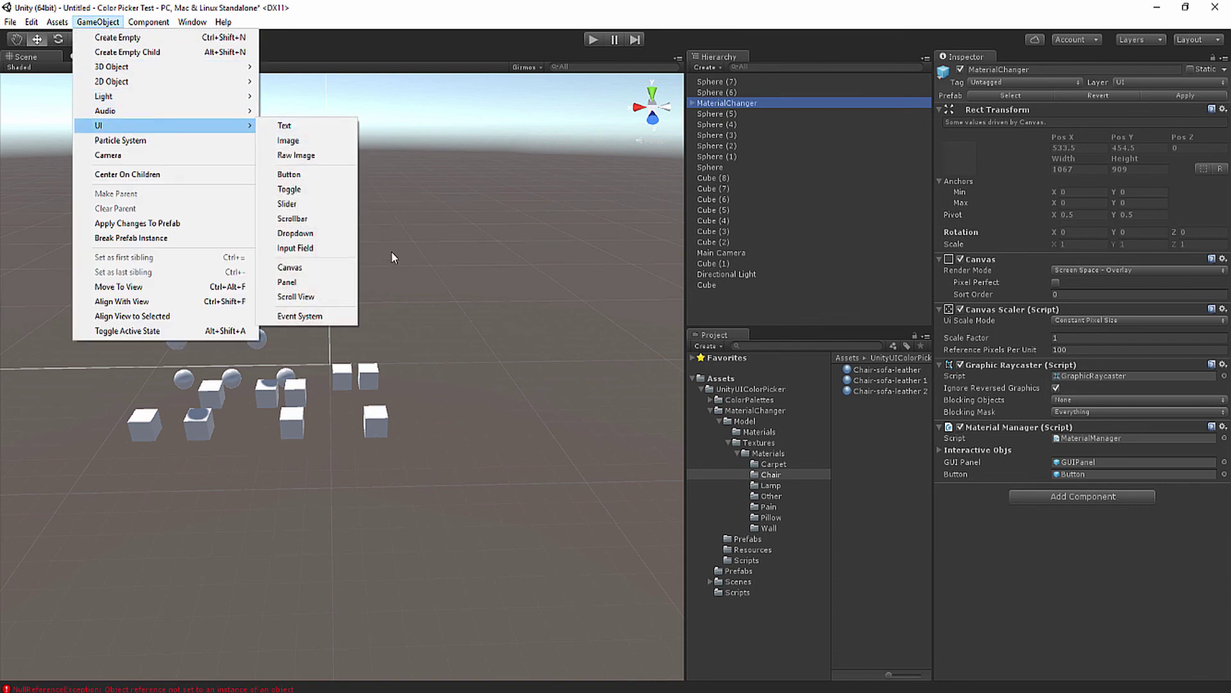
{"action": "left_click", "coordinate": [302, 318]}
- Enter Play mode and click a cube and another object to show their colour swatches
{"action": "left_click", "coordinate": [600, 42]}
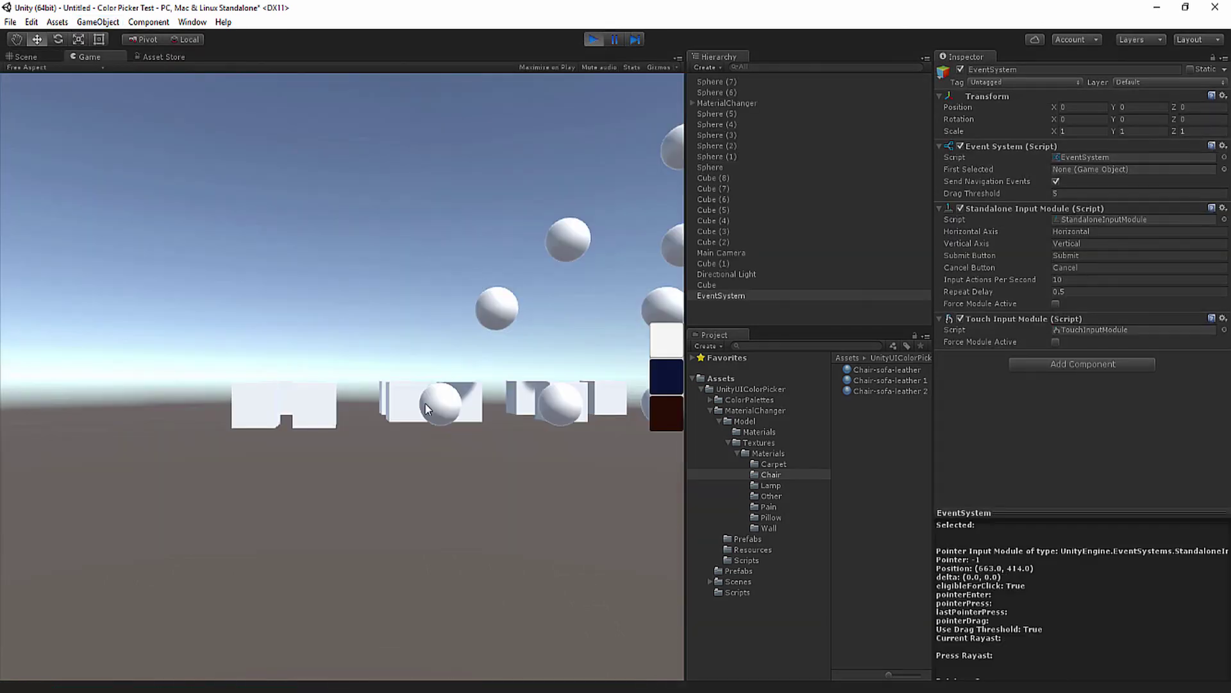
{"action": "left_click", "coordinate": [327, 412]}
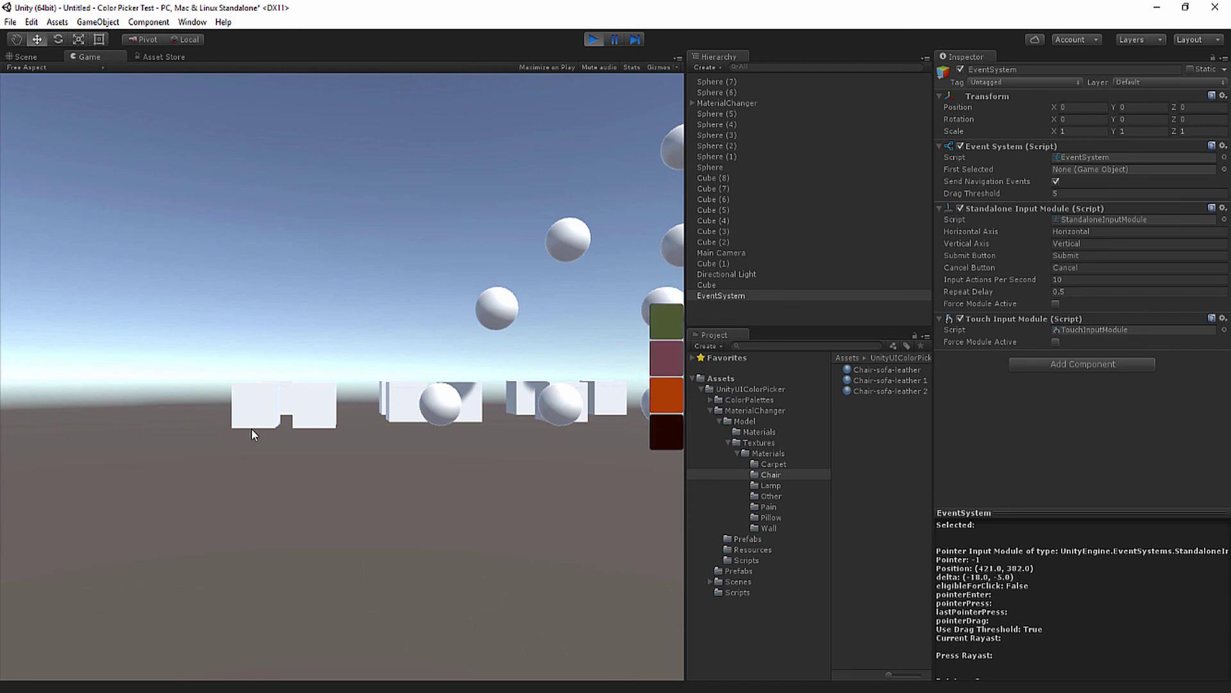
{"action": "left_click", "coordinate": [526, 395]}
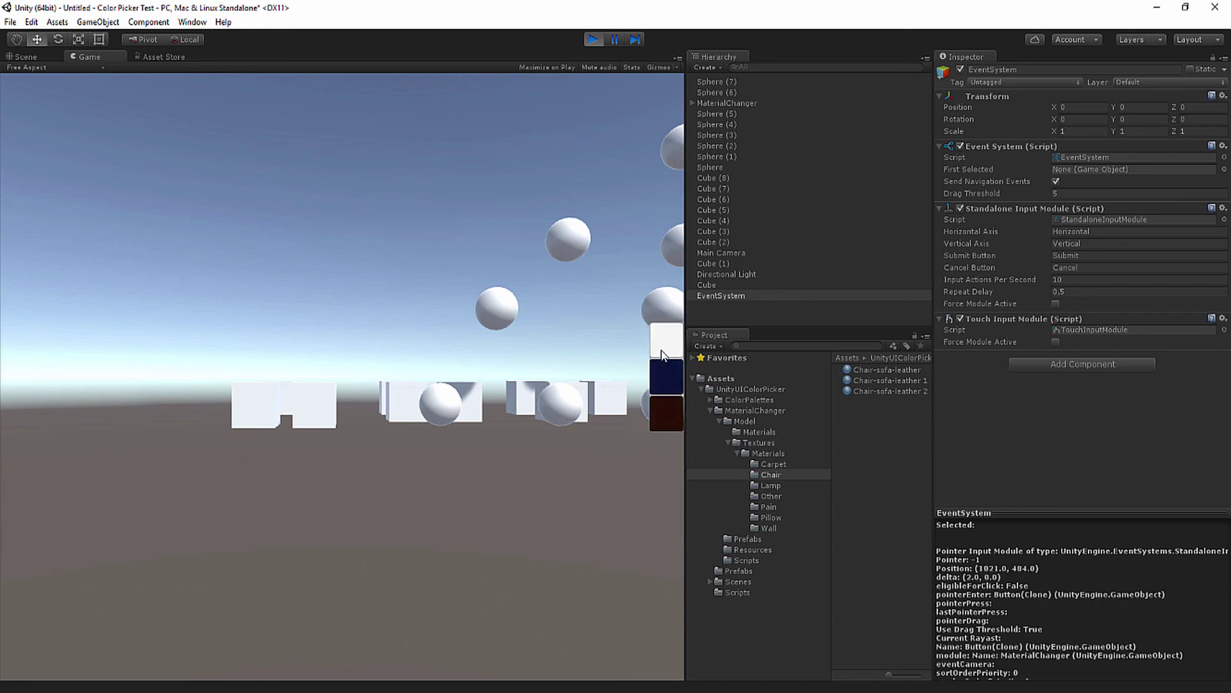
- Stop Play mode and select Sphere (2) and Cube (2)
{"action": "left_click", "coordinate": [594, 39]}
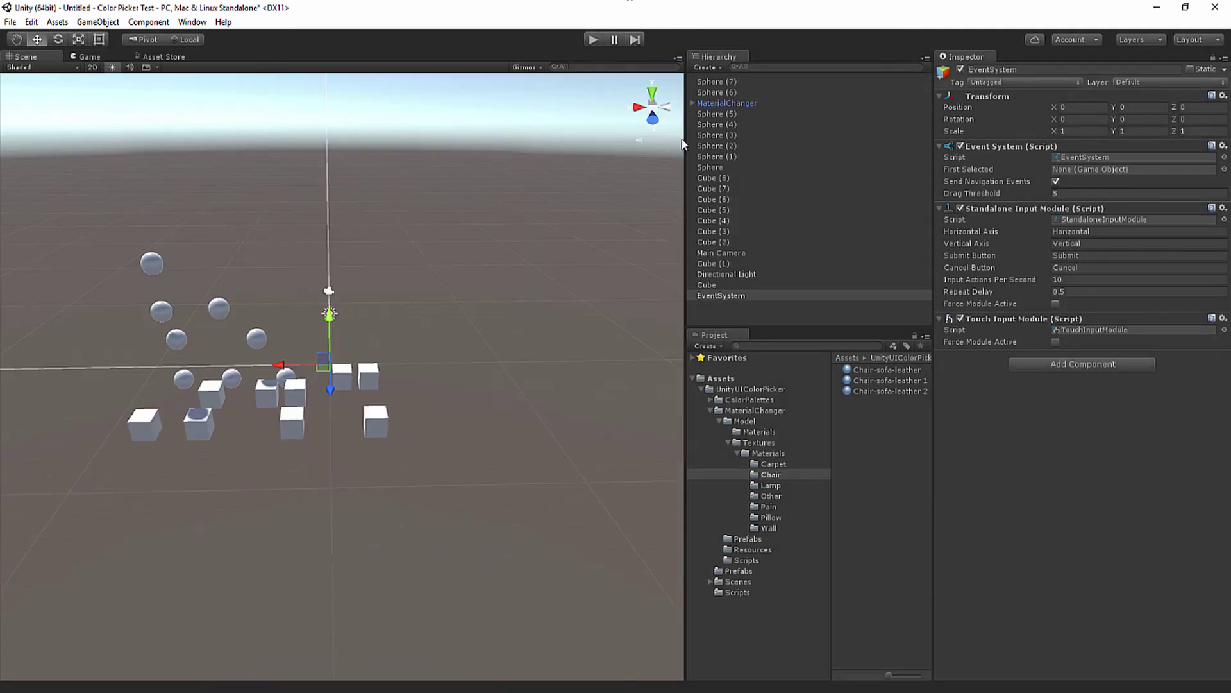
{"action": "left_click", "coordinate": [725, 146]}
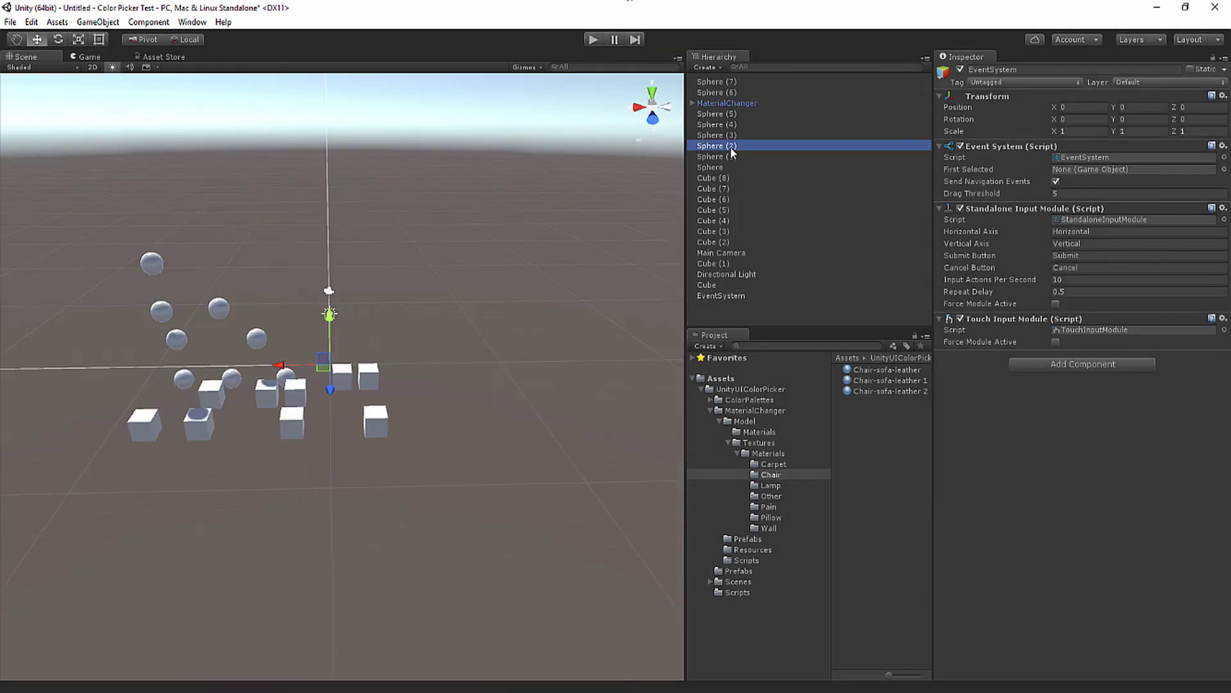
{"action": "left_click", "coordinate": [382, 423]}
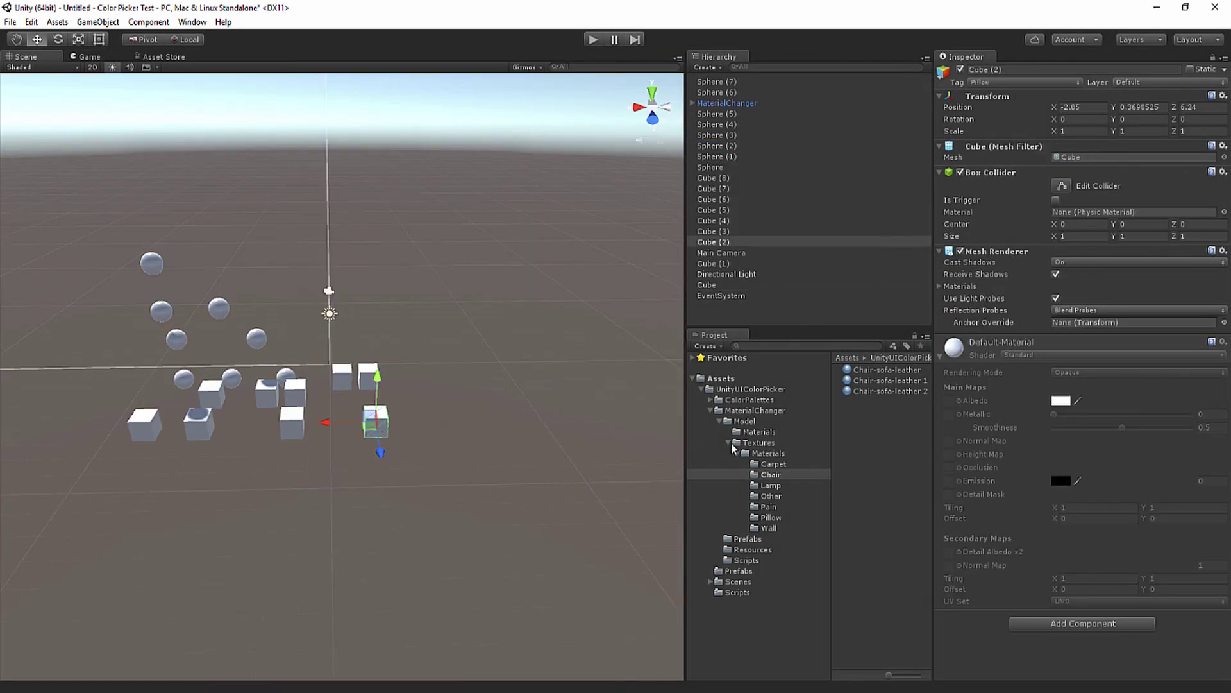
- Browse Textures, Prefabs and MaterialChanger Scripts, inspecting the apple and cushion-green-circles textures
{"action": "left_click", "coordinate": [753, 443]}
{"action": "left_click", "coordinate": [865, 382]}
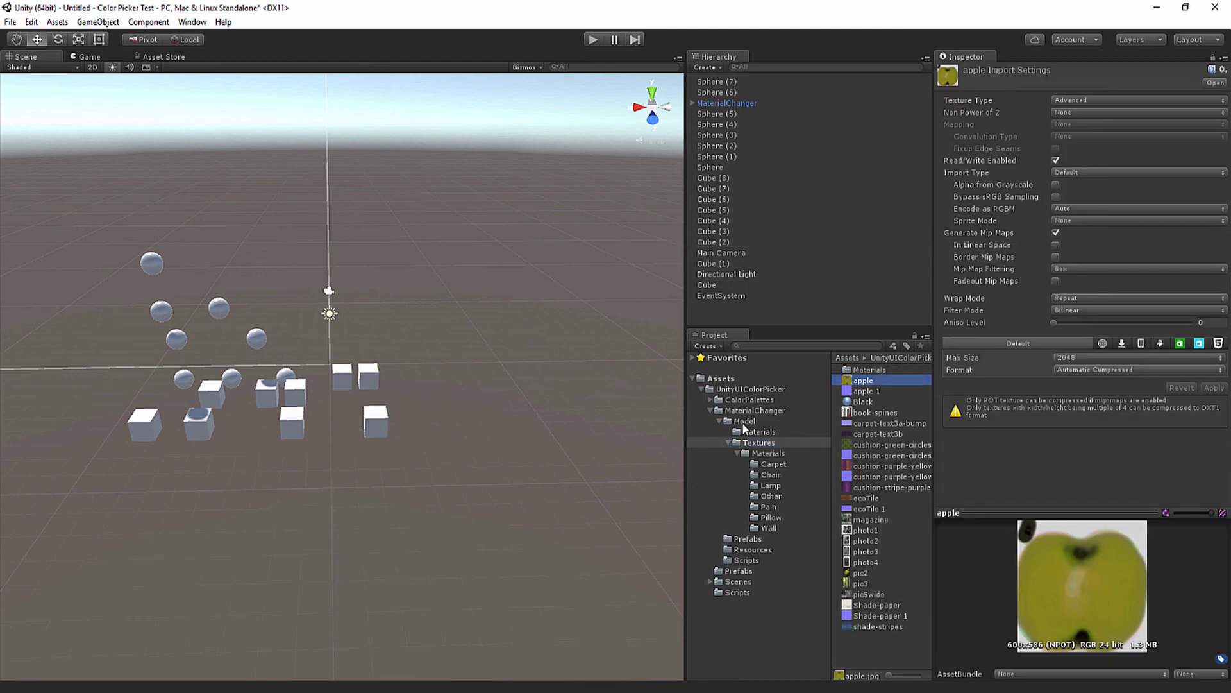
{"action": "left_click", "coordinate": [728, 443]}
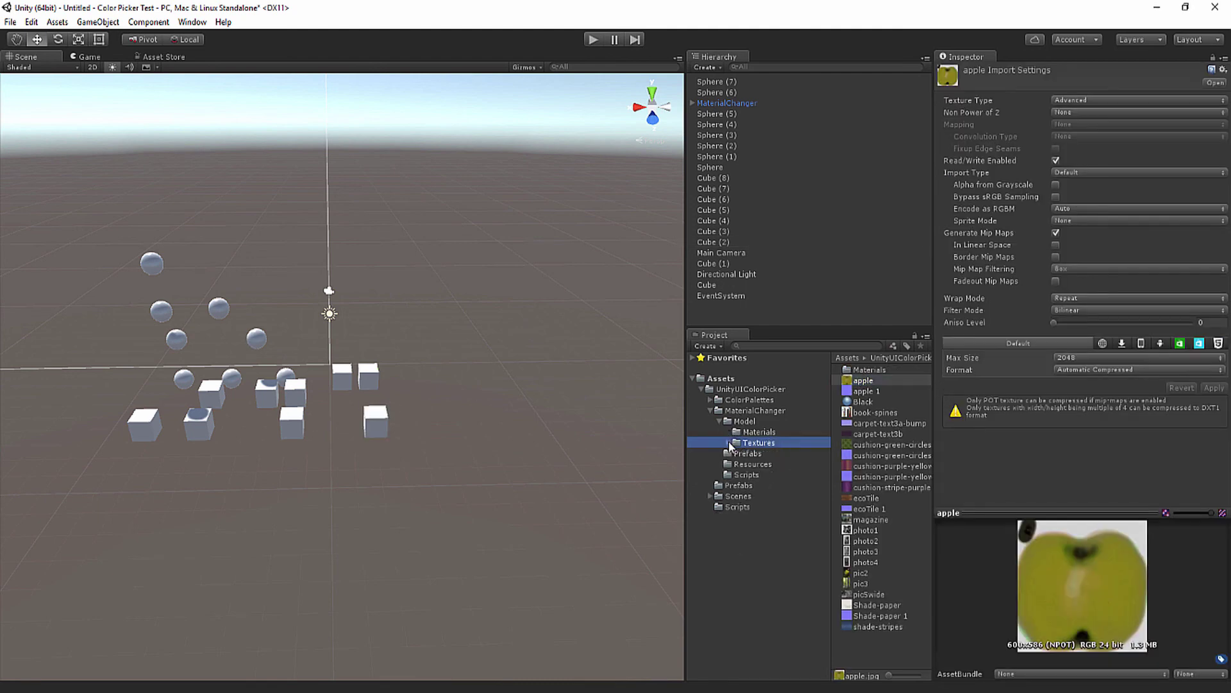
{"action": "left_click", "coordinate": [860, 444]}
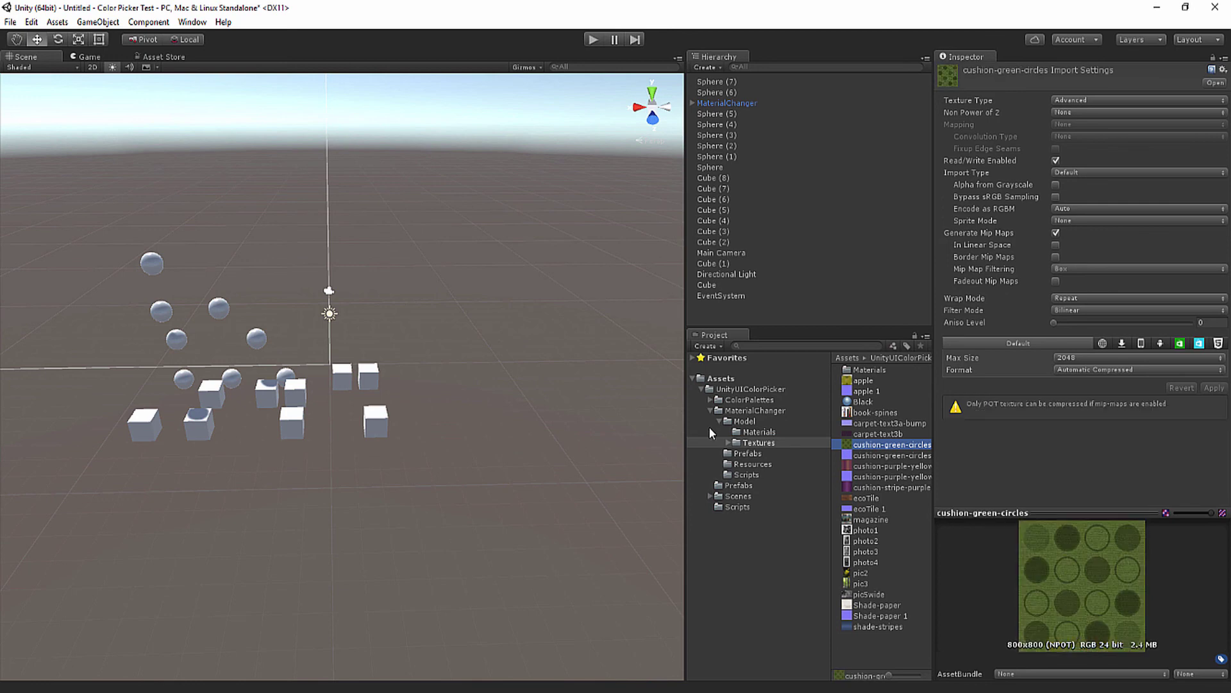
{"action": "left_click", "coordinate": [748, 453]}
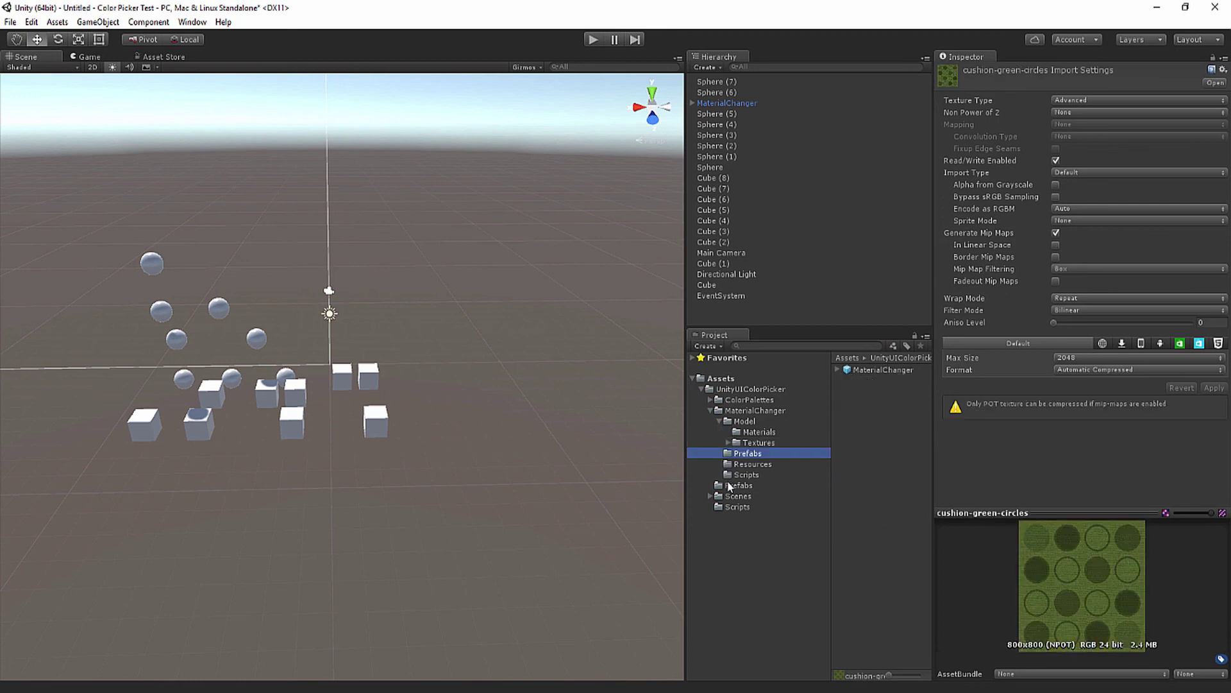
{"action": "left_click", "coordinate": [738, 485]}
{"action": "left_click", "coordinate": [739, 474]}
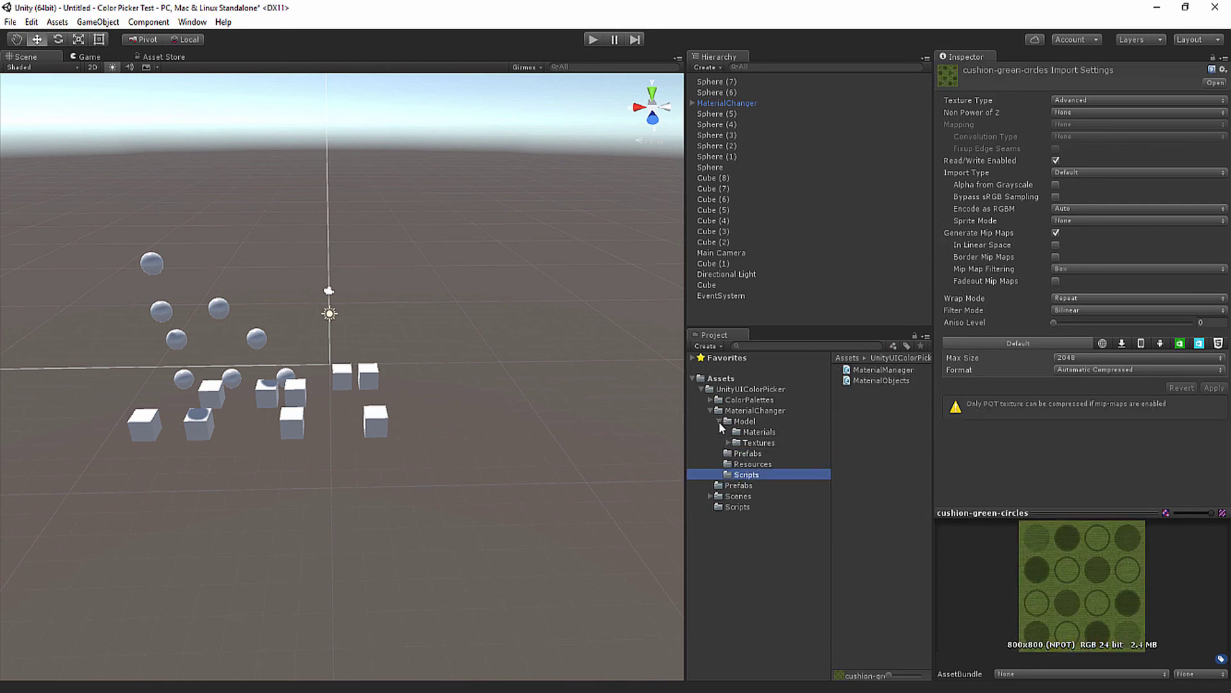
- Re-expand Model > Textures and open the Carpet materials folder
{"action": "left_click", "coordinate": [719, 421]}
{"action": "left_click", "coordinate": [719, 421]}
{"action": "left_click", "coordinate": [734, 443]}
{"action": "left_click", "coordinate": [729, 443]}
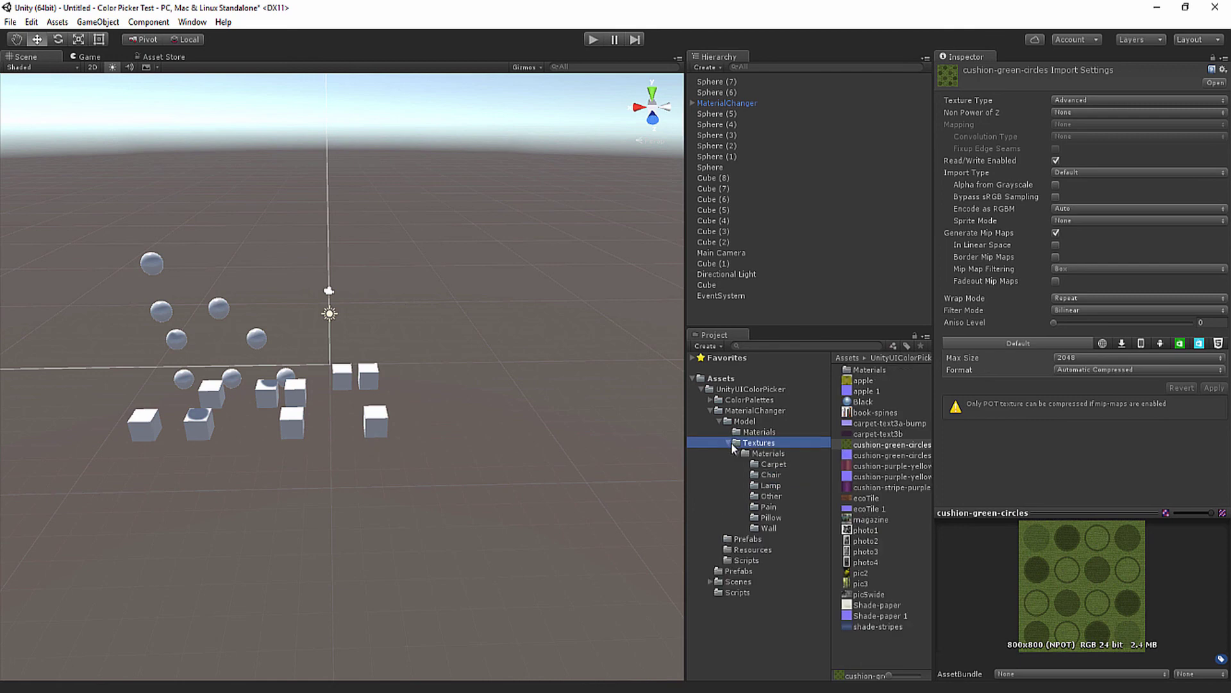
{"action": "left_click", "coordinate": [758, 464]}
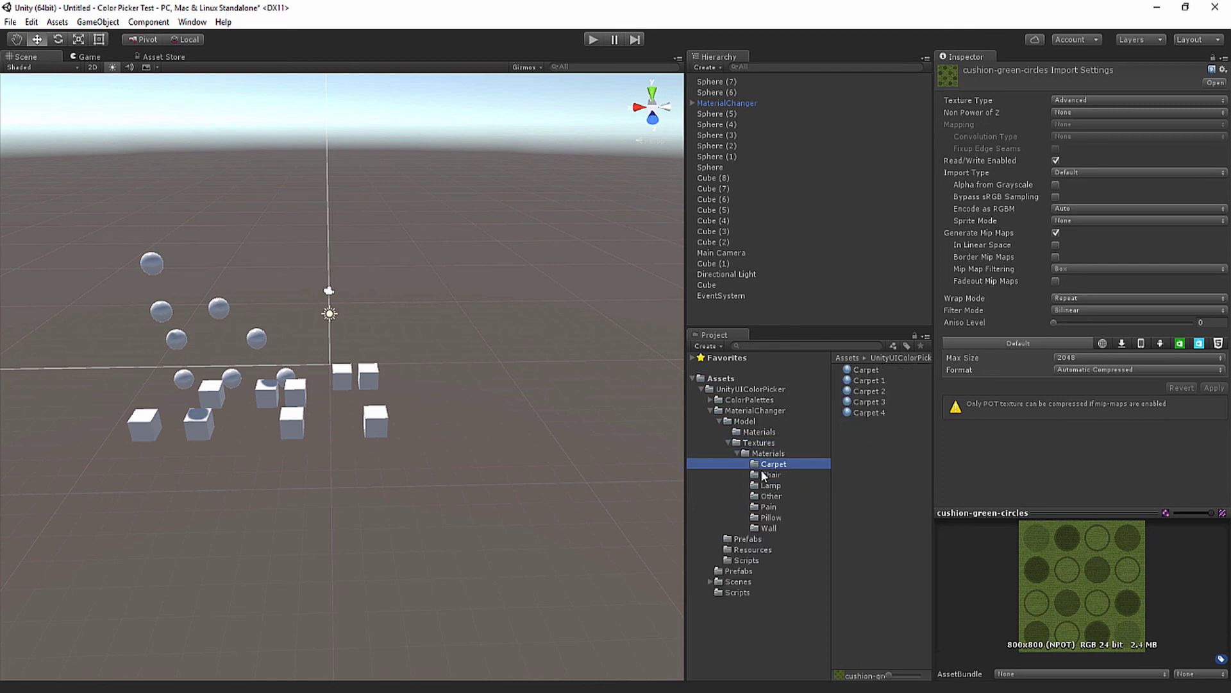
- Inspect the Chair materials Chair-sofa-leather, Chair-sofa-leather 1 and Chair-sofa-leather 2
{"action": "left_click", "coordinate": [774, 478]}
{"action": "left_click", "coordinate": [885, 370]}
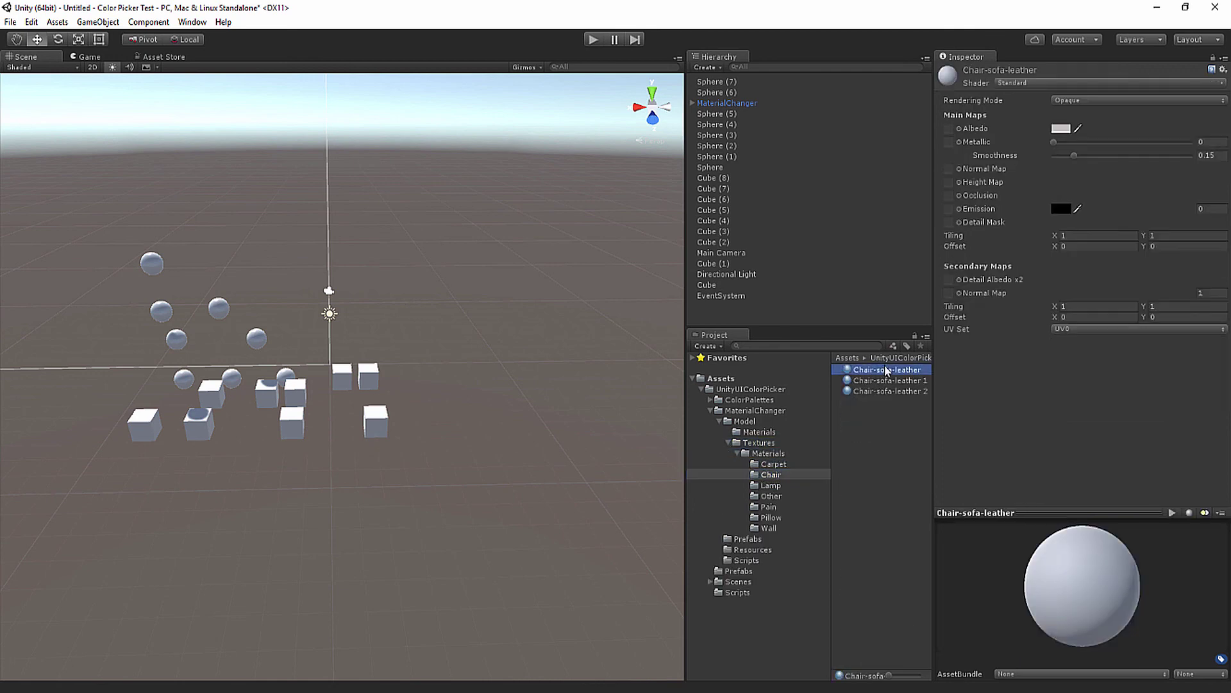
{"action": "left_click", "coordinate": [891, 382]}
{"action": "left_click", "coordinate": [889, 391]}
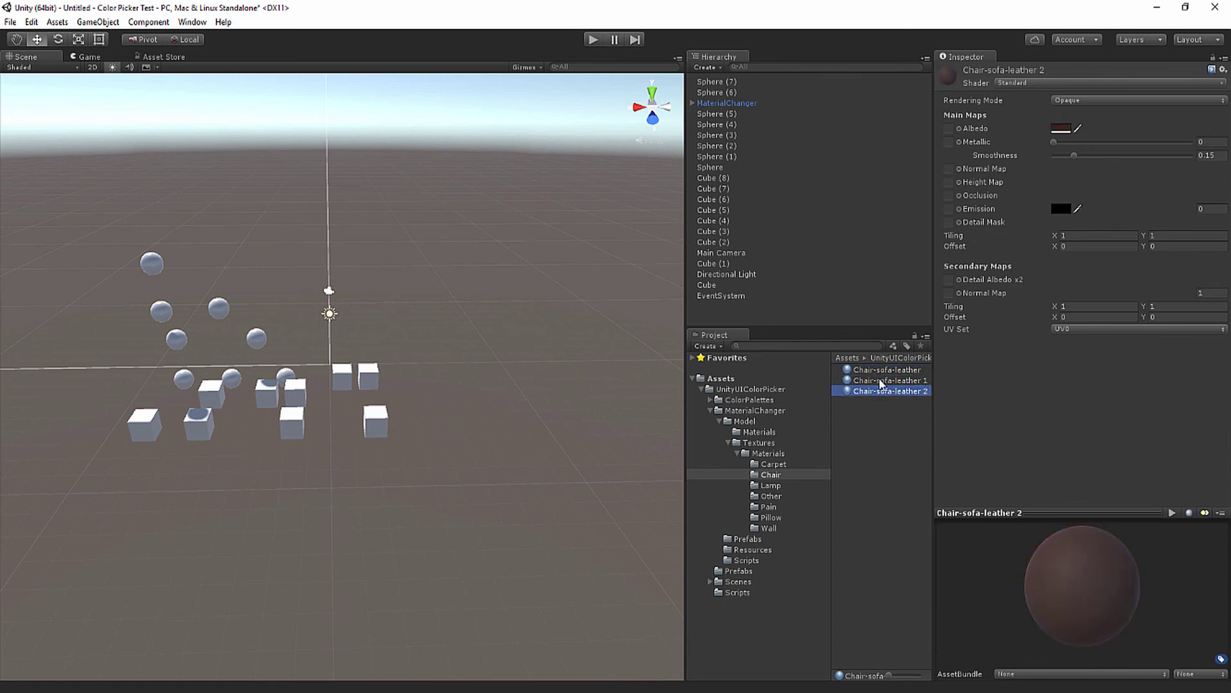
- Browse the Lamp materials, settle on Lampshader-outer, and enlarge the Hierarchy panel
{"action": "left_click", "coordinate": [778, 485]}
{"action": "left_click", "coordinate": [909, 393]}
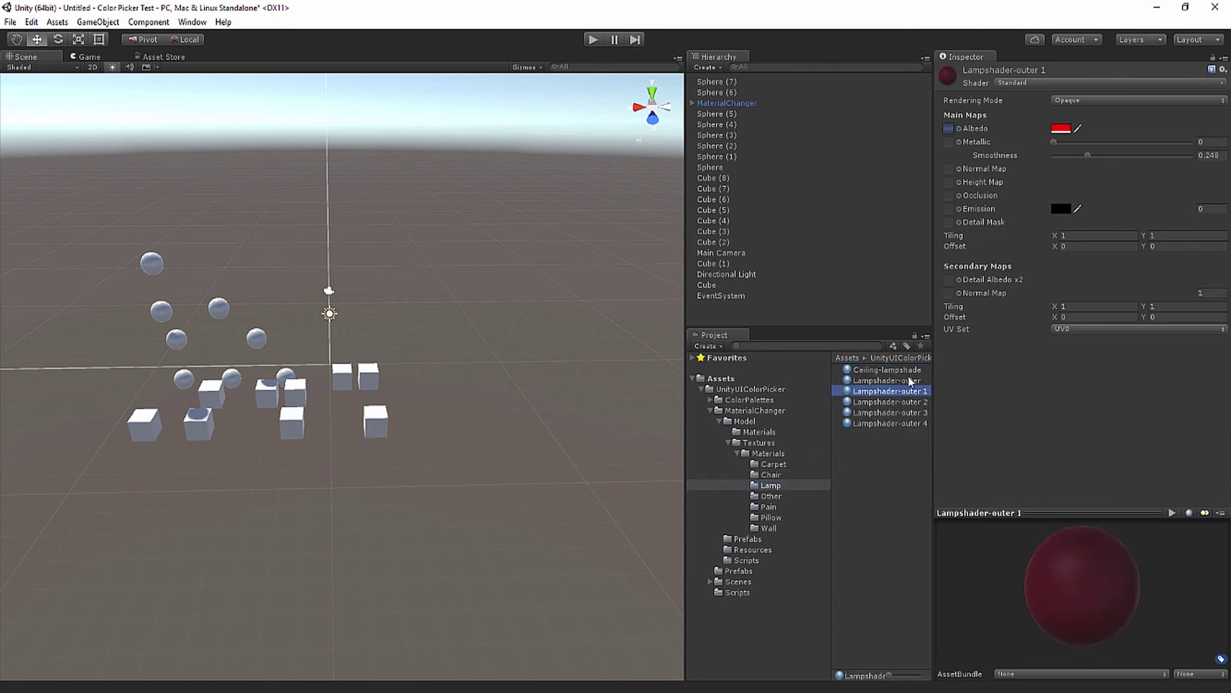
{"action": "left_click", "coordinate": [908, 380]}
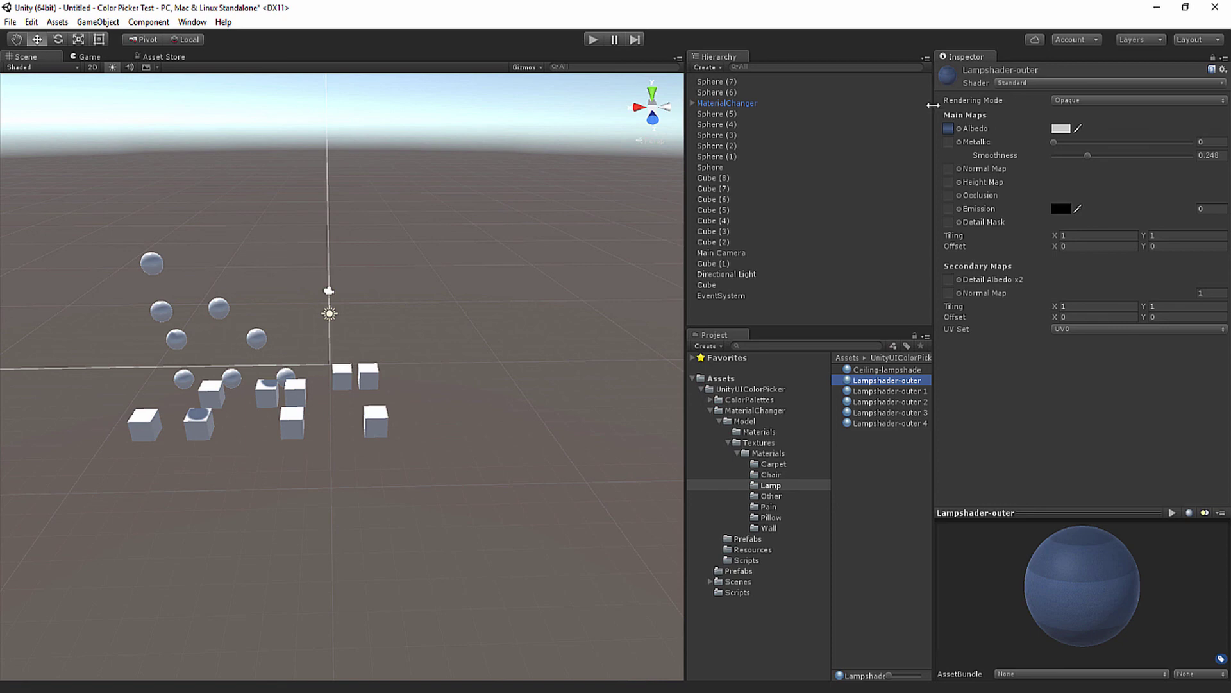
{"action": "key", "text": "Down"}
{"action": "key", "text": "Down"}
{"action": "key", "text": "Down"}
{"action": "key", "text": "Up"}
{"action": "key", "text": "Up"}
{"action": "key", "text": "Up"}
{"action": "key", "text": "Up"}
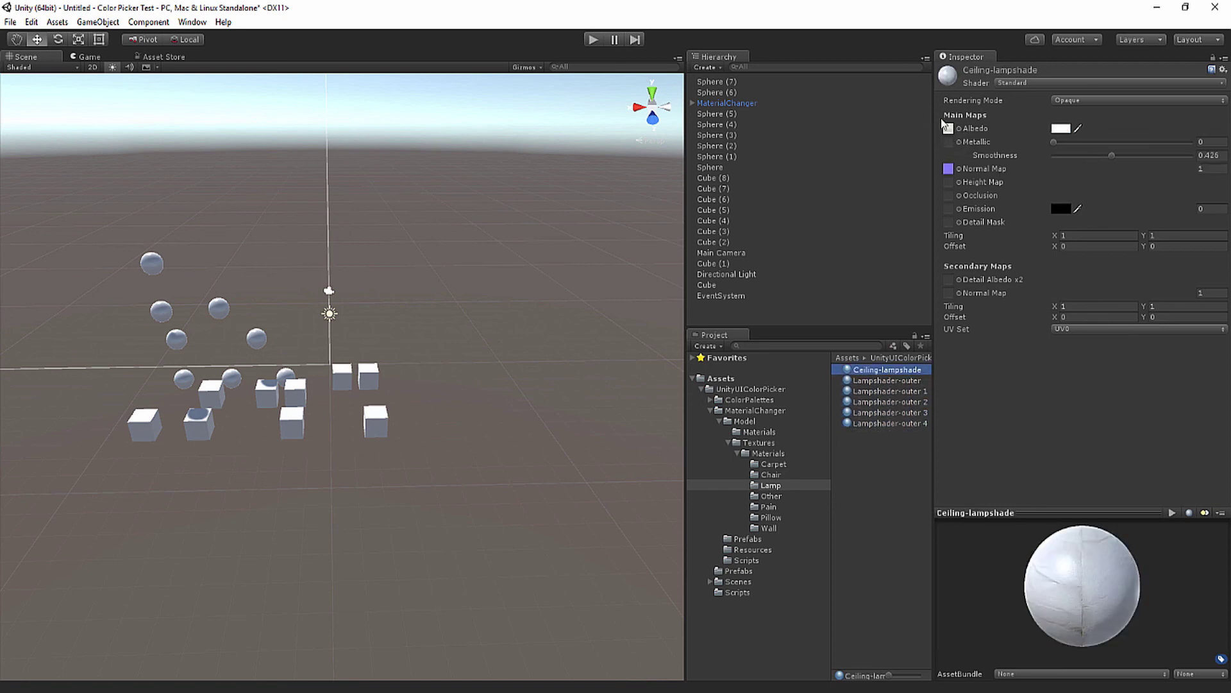
{"action": "key", "text": "Down"}
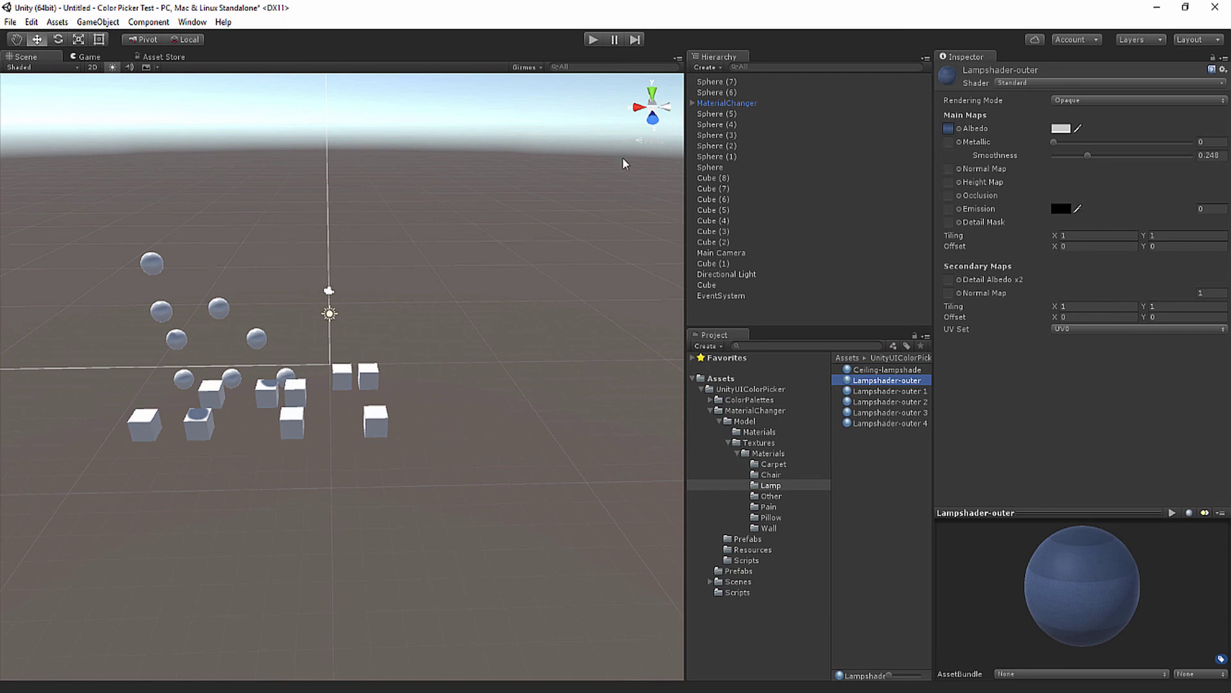
{"action": "left_click_drag", "start_coordinate": [826, 329], "coordinate": [829, 374]}
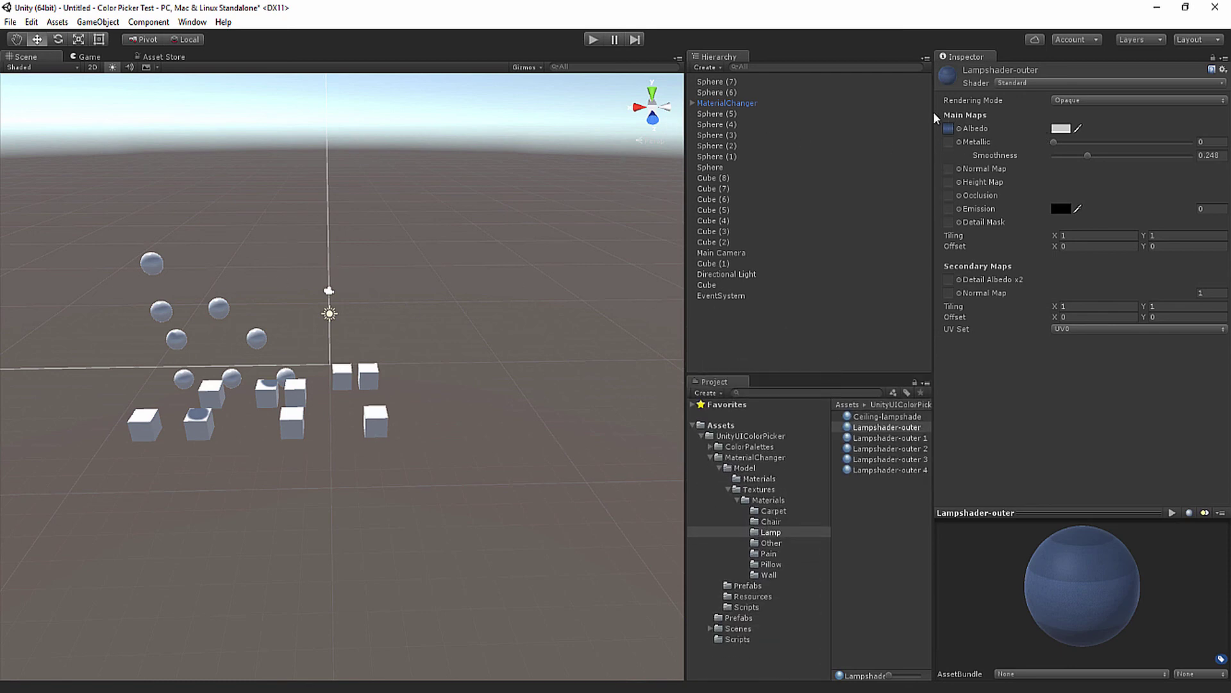
- Ping Lampshader-outer's Albedo texture and view the shade-stripes import settings (800x710 RGB 24-bit)
{"action": "left_click", "coordinate": [949, 129]}
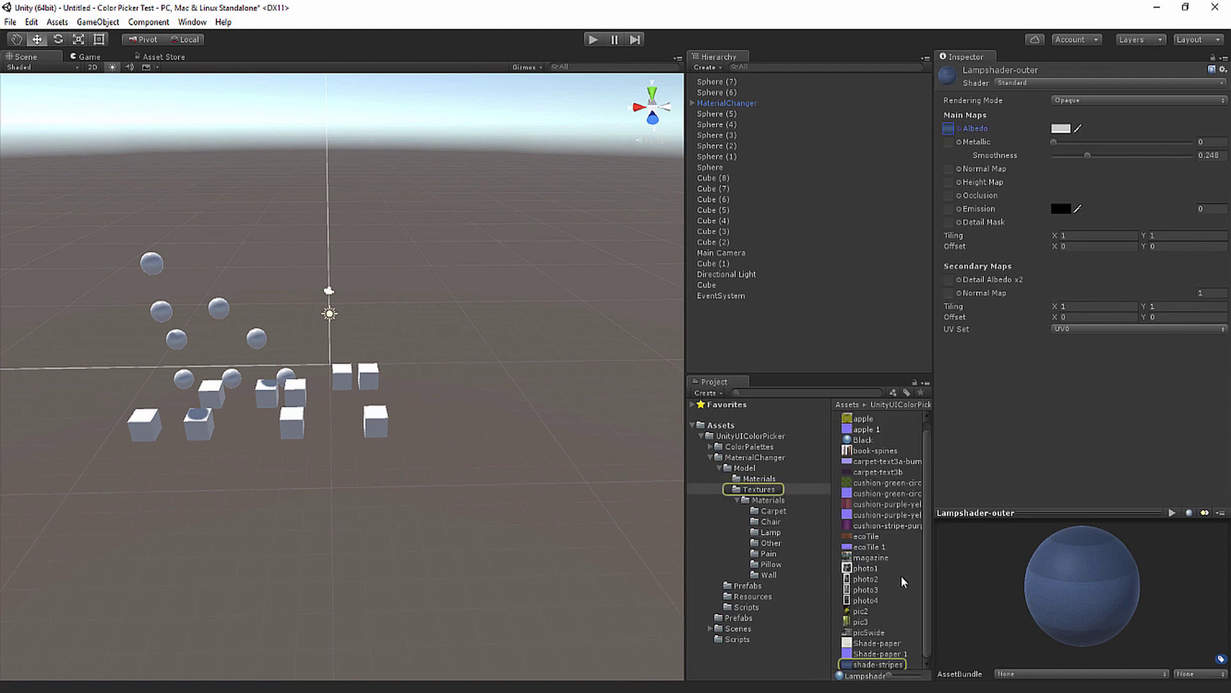
{"action": "left_click", "coordinate": [868, 665]}
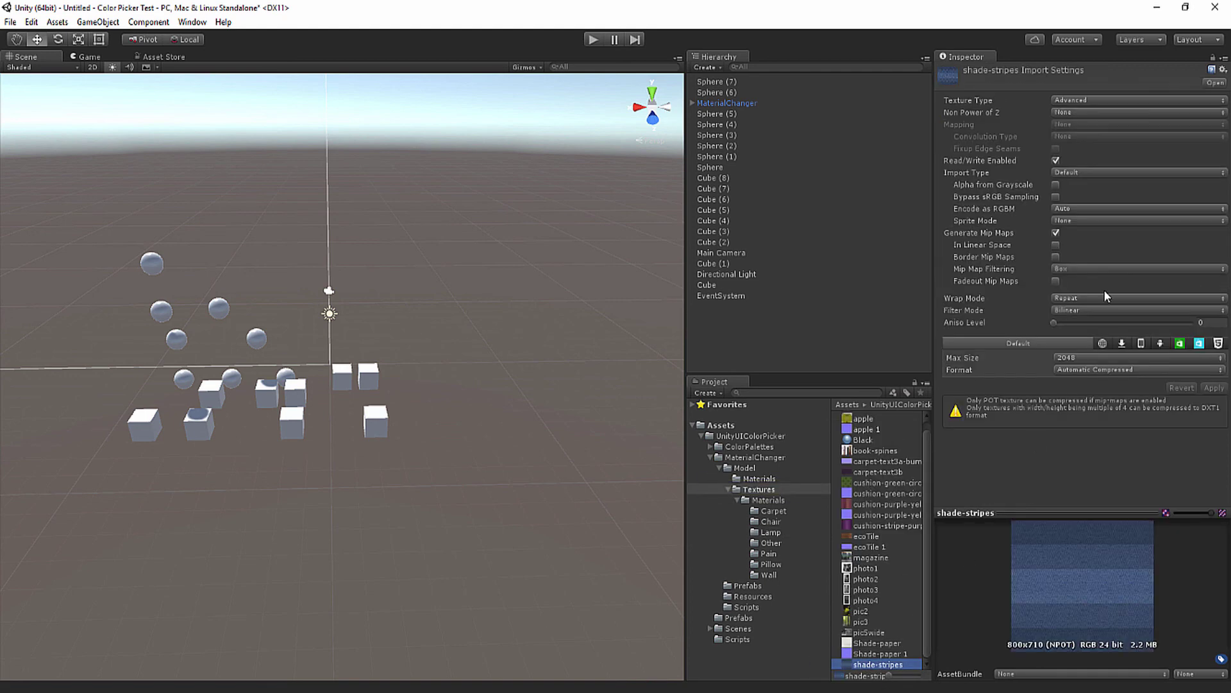